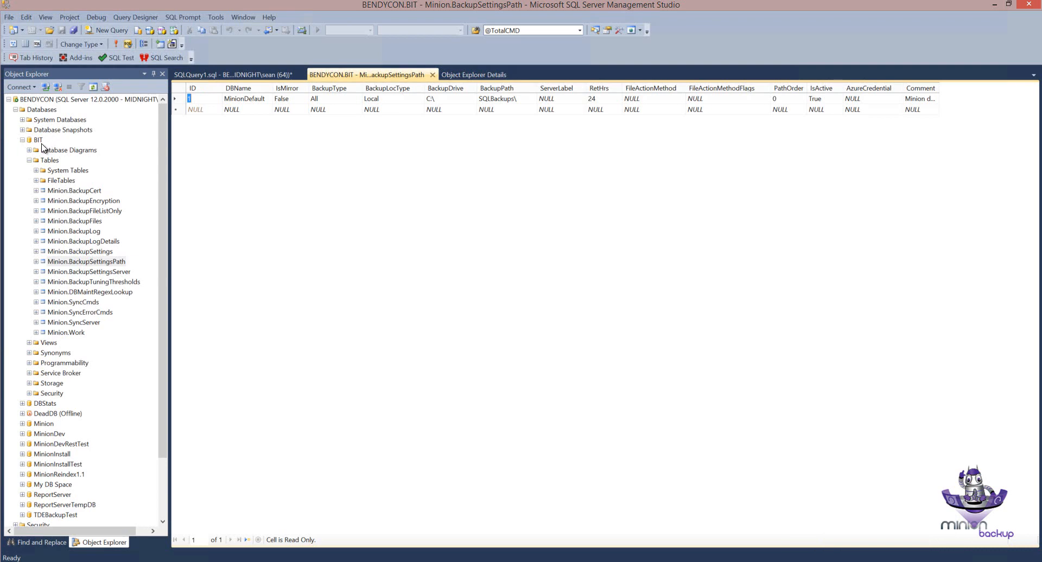
Step: Examine the MinionDefault row's DBName, IsMirror, BackupType, BackupLocType, BackupDrive, BackupPath and RetHrs values in the BIT database's Minion.BackupSettingsPath table
click(41, 142)
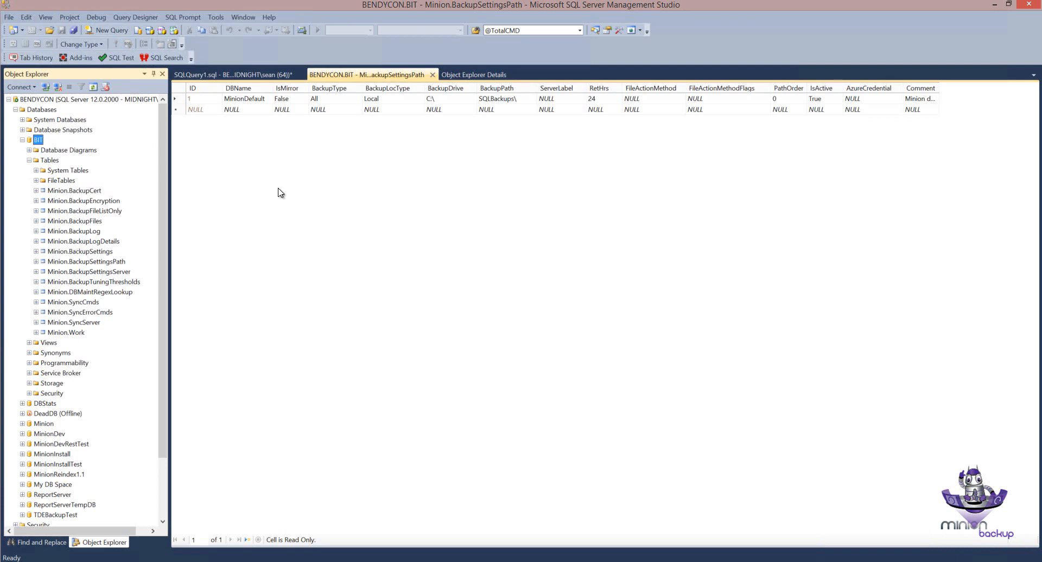
click(183, 100)
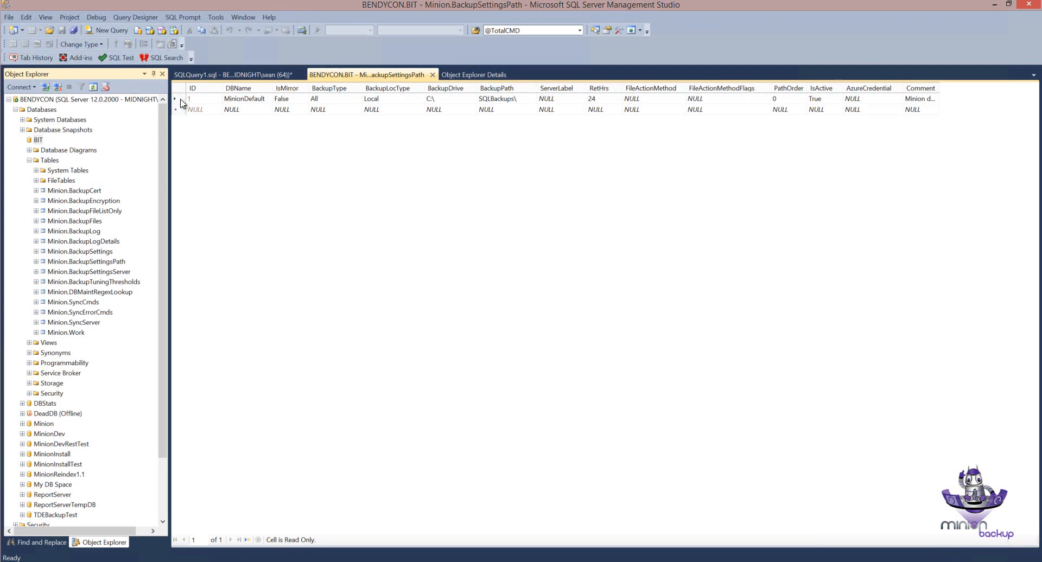
click(232, 100)
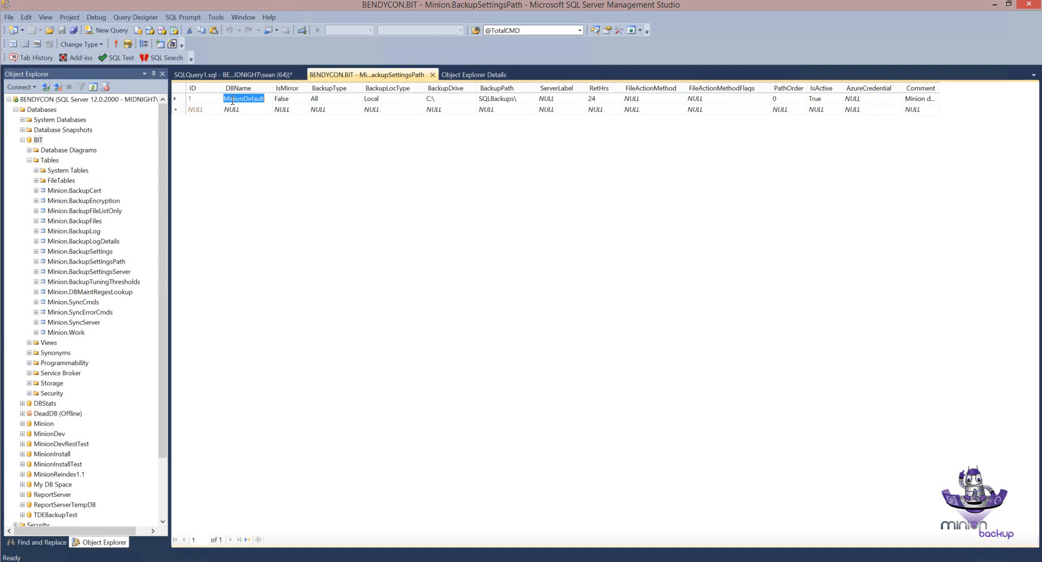
click(448, 98)
click(491, 99)
click(606, 99)
click(248, 100)
click(291, 100)
click(325, 97)
click(324, 99)
click(398, 98)
Step: Try a UNC share path as the MinionDefault row's BackupDrive
click(444, 98)
click(443, 99)
click(386, 101)
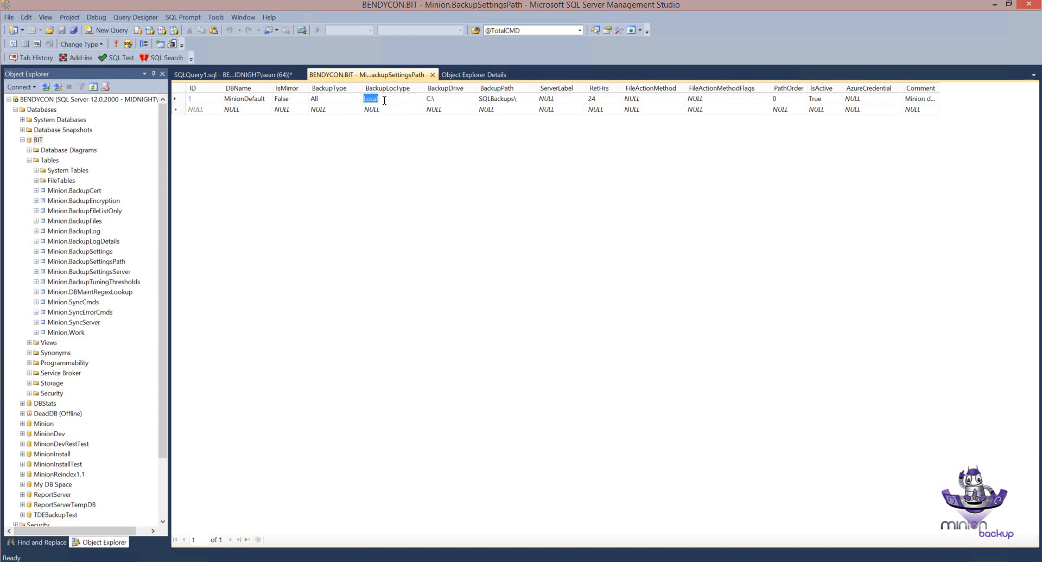
click(437, 100)
key(BackSpace)
text(\Nx1\)
Step: Try a web address starting with https as the MinionDefault row's BackupDrive, clearing the cell again
drag(449, 98, 425, 100)
key(BackSpace)
text(ttts)
key(BackSpace)
text(ps)
click(391, 101)
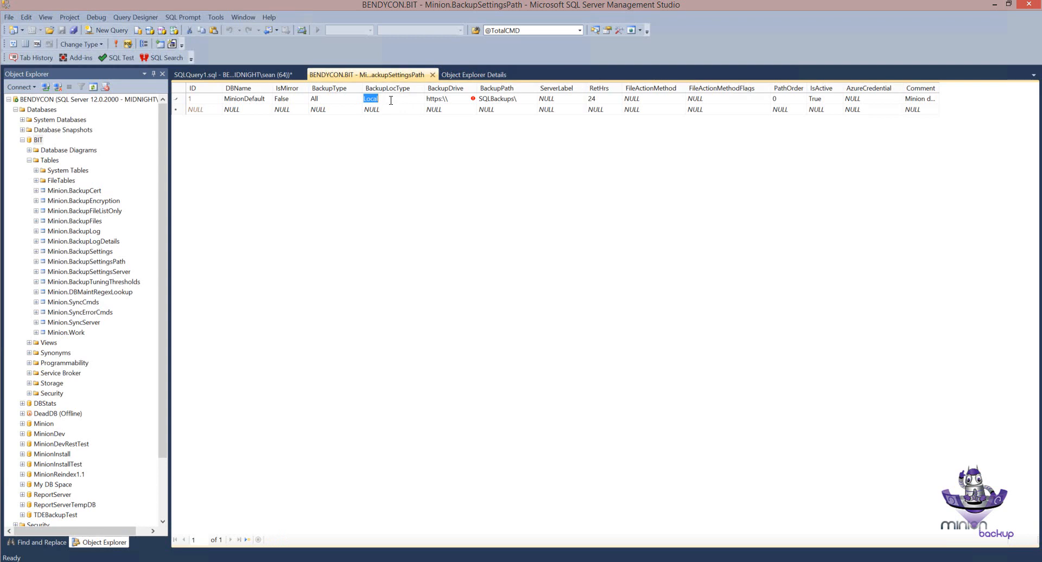
click(444, 101)
click(444, 101)
drag(444, 101, 426, 102)
key(BackSpace)
Step: Try URL as the MinionDefault row's BackupLocType, and restore it to Local with BackupDrive C:\
click(406, 101)
text(URL)
key(BackSpace)
key(BackSpace)
text(Local)
key(Tab)
text(C:\)
Step: Examine the MinionDefault row's BackupDrive, BackupPath, ServerLabel, RetHrs, FileActionMethod, FileActionMethodFlags, PathOrder and IsActive values
click(520, 99)
click(521, 99)
click(442, 99)
click(444, 99)
click(553, 98)
click(505, 101)
click(573, 99)
click(599, 103)
click(658, 100)
click(658, 101)
click(712, 101)
click(792, 99)
click(825, 99)
Step: Widen the Comment column so the MinionDefault row's full comment text can be read
drag(938, 89, 1012, 89)
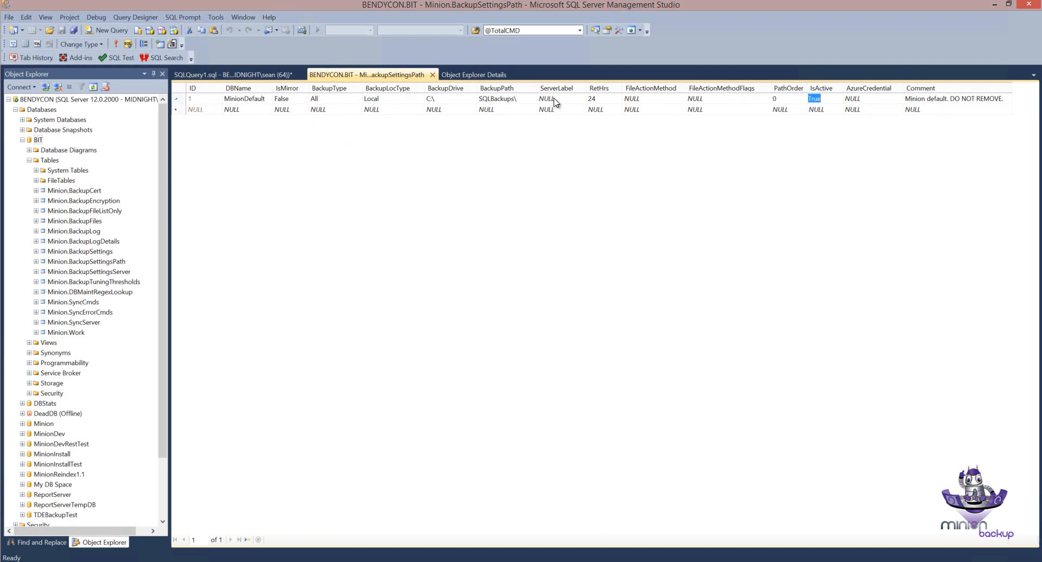
click(931, 103)
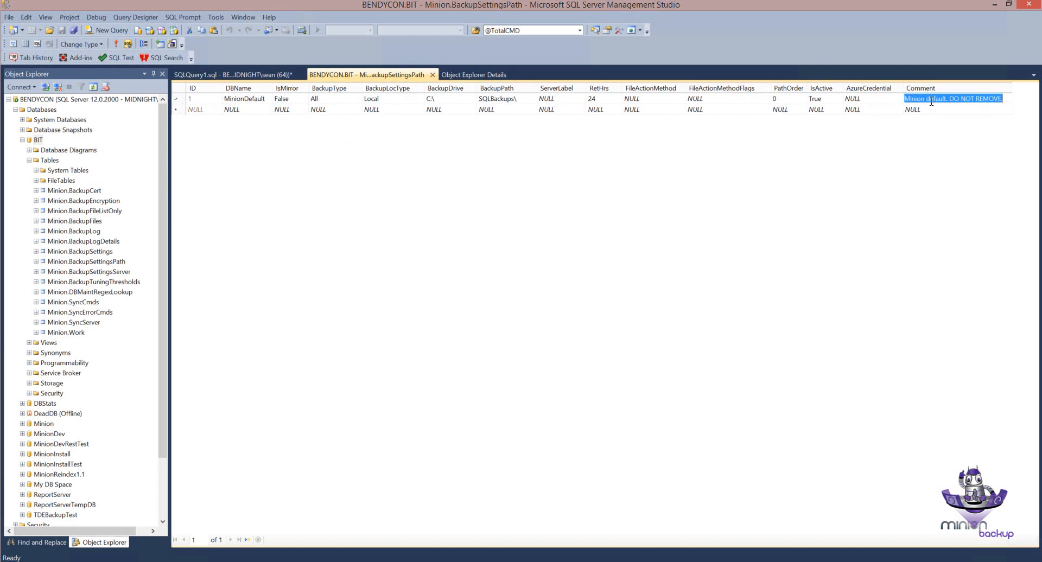
click(988, 100)
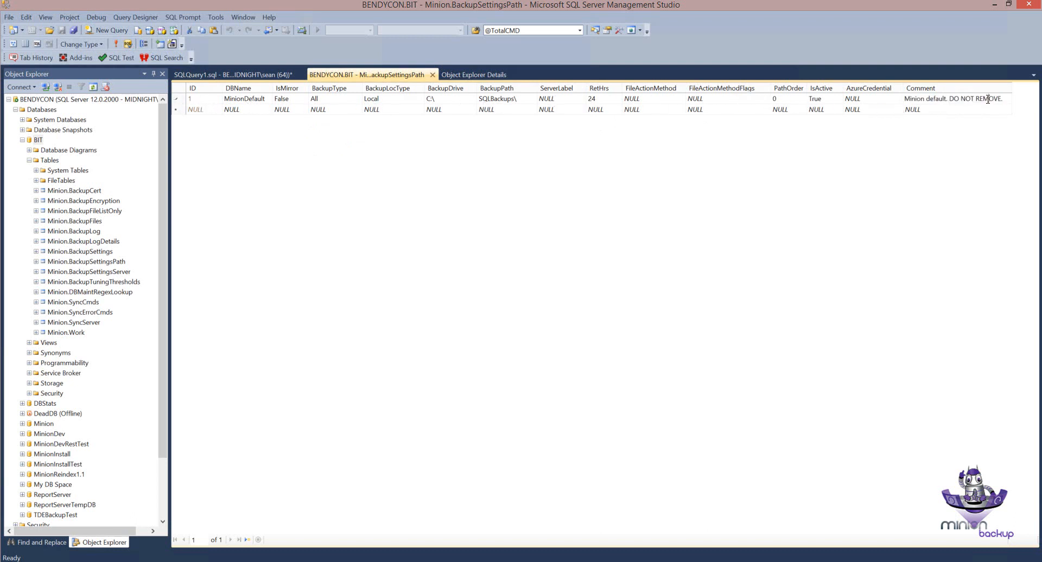
Step: Review the IsActive, Comment and BackupType fields of the MinionDefault row
click(960, 110)
click(828, 97)
click(828, 97)
click(917, 99)
click(916, 111)
click(819, 99)
click(837, 98)
click(174, 99)
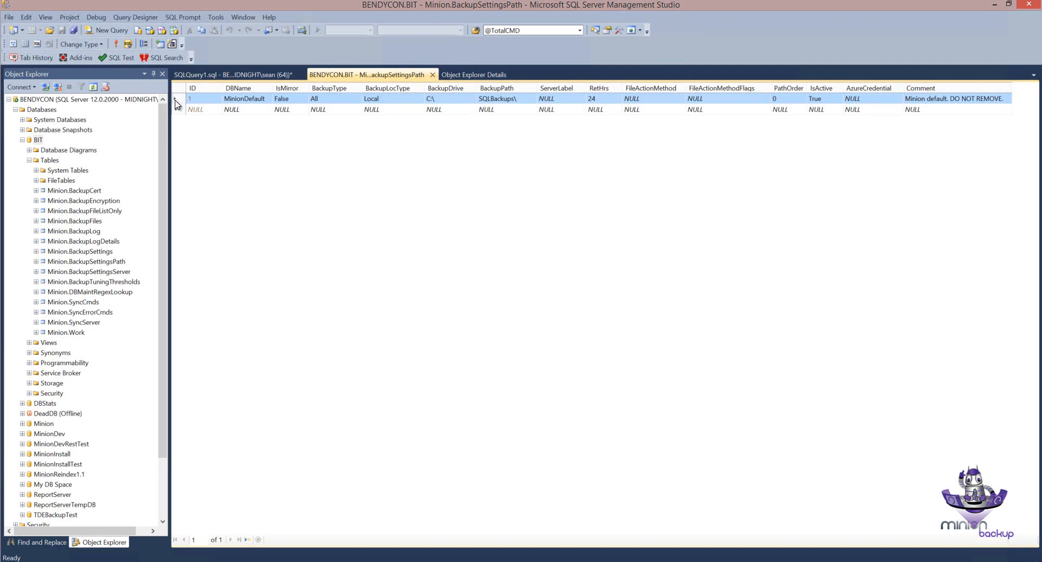
click(328, 98)
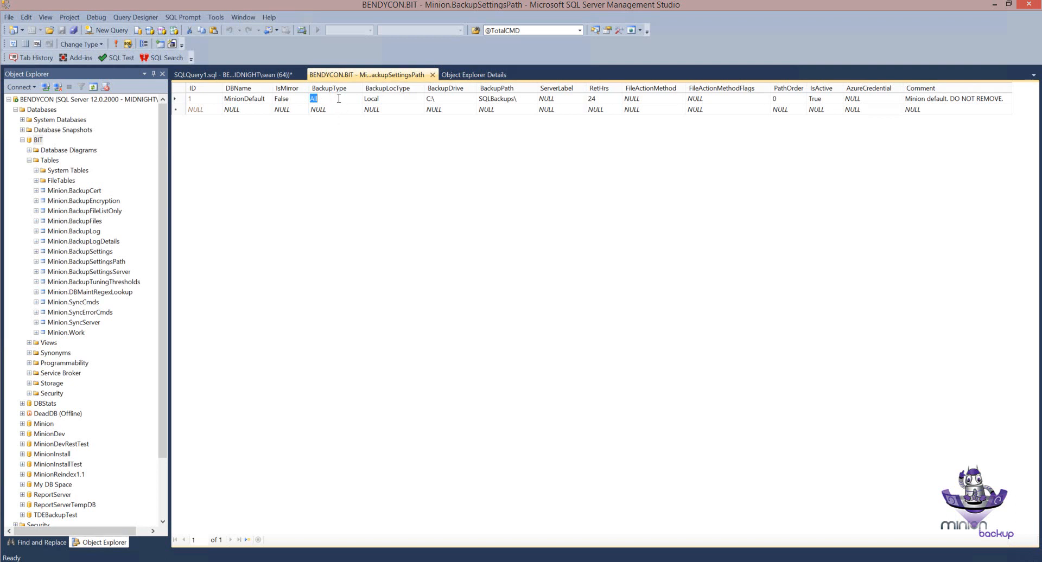
Step: Examine the Minion.BackupStmtGet call in SQLQuery1.sql and its database name, backup type and last parameters
click(276, 76)
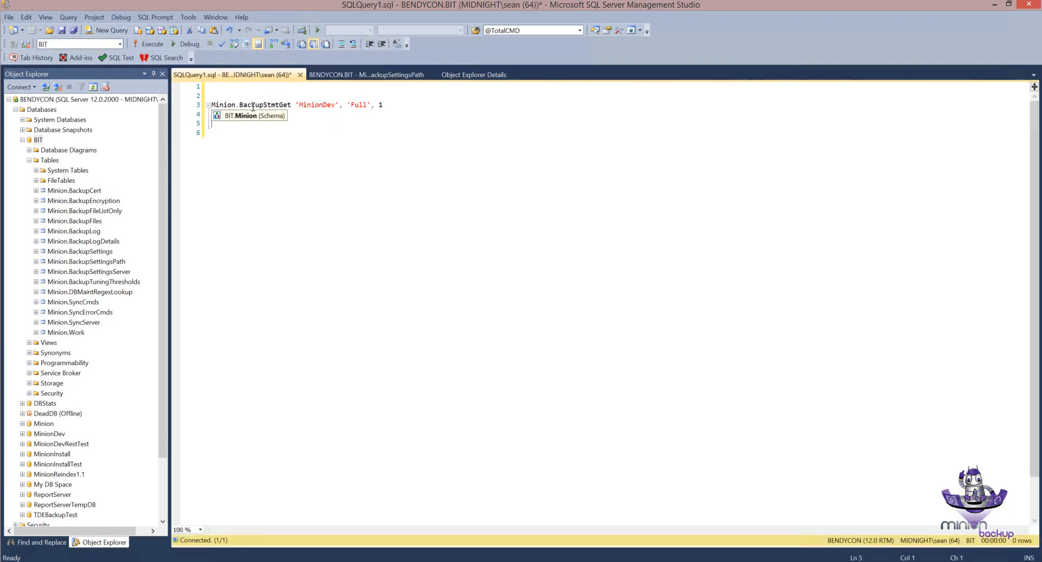
mouse_move(282, 105)
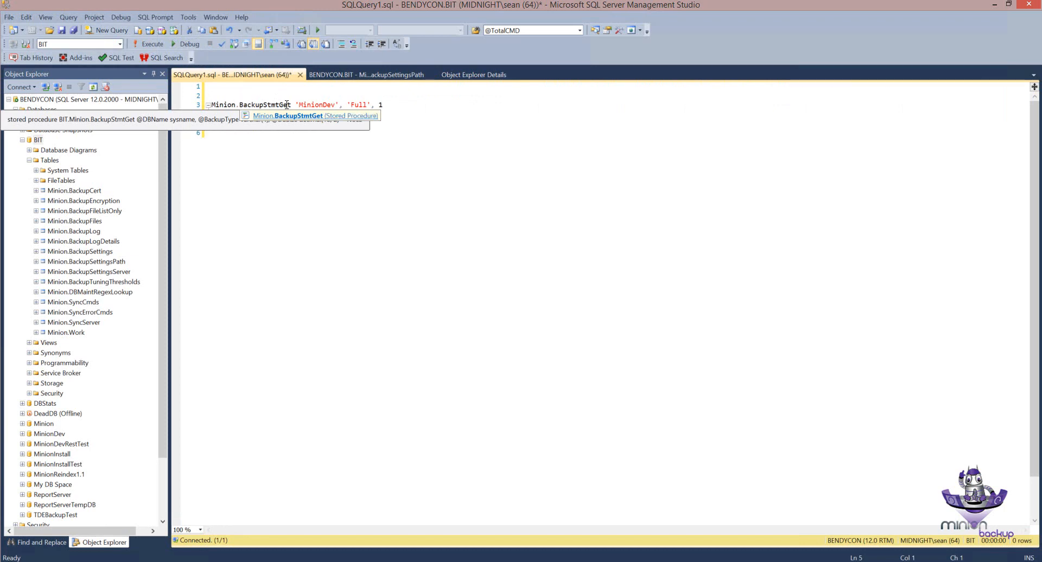
click(225, 118)
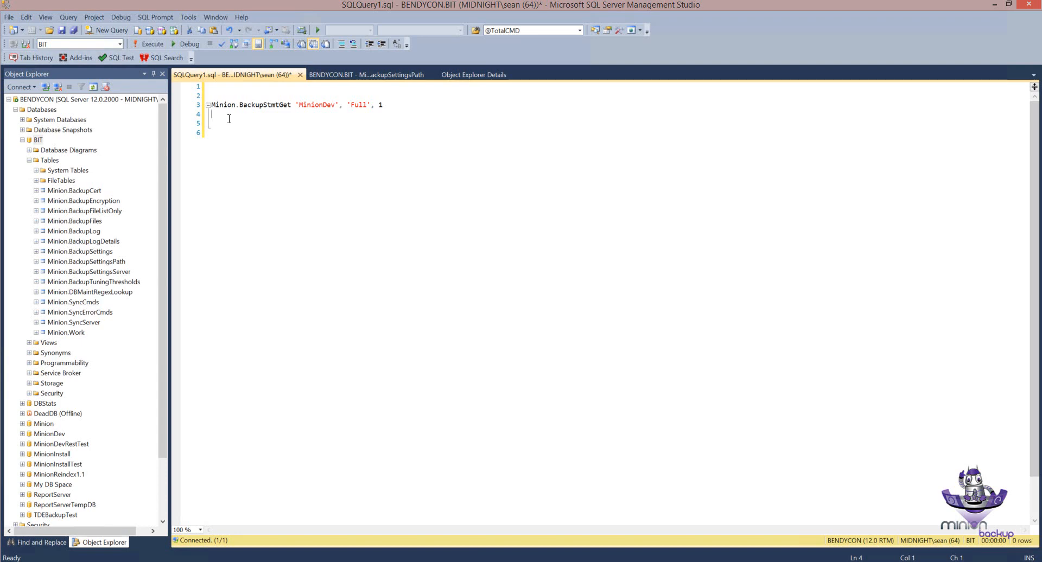
double_click(314, 105)
click(362, 105)
double_click(361, 104)
click(379, 105)
click(248, 116)
Step: Execute the Minion.BackupStmtGet call for MinionDev and copy the generated backup command onto line 5 of the query
click(154, 46)
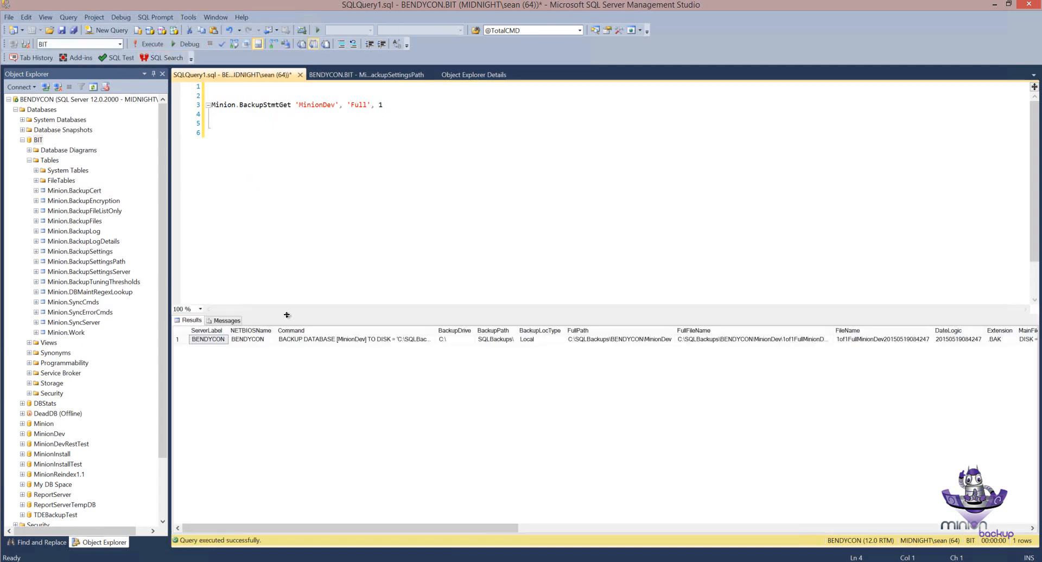
drag(287, 315, 289, 268)
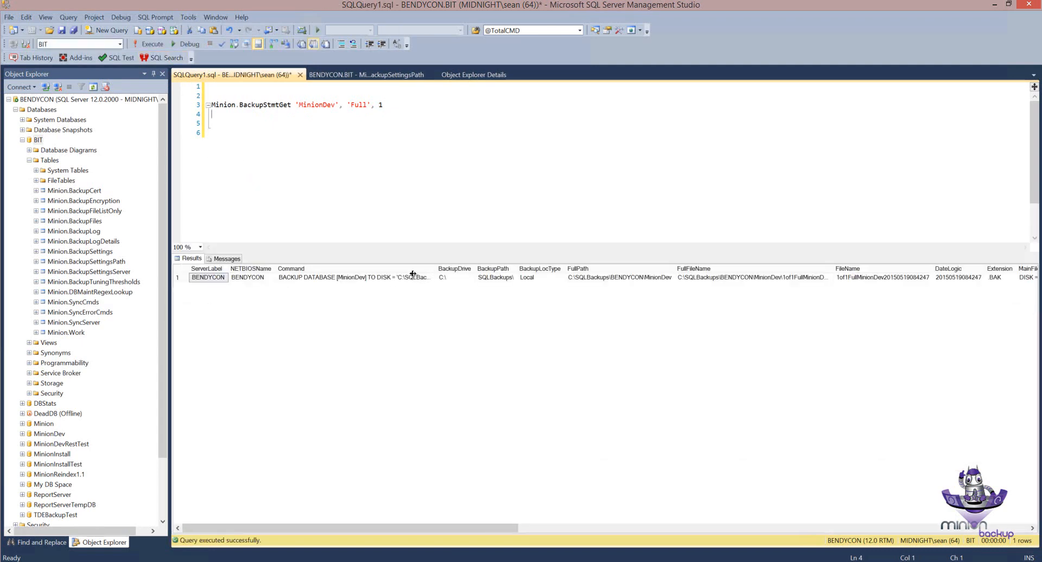
click(408, 277)
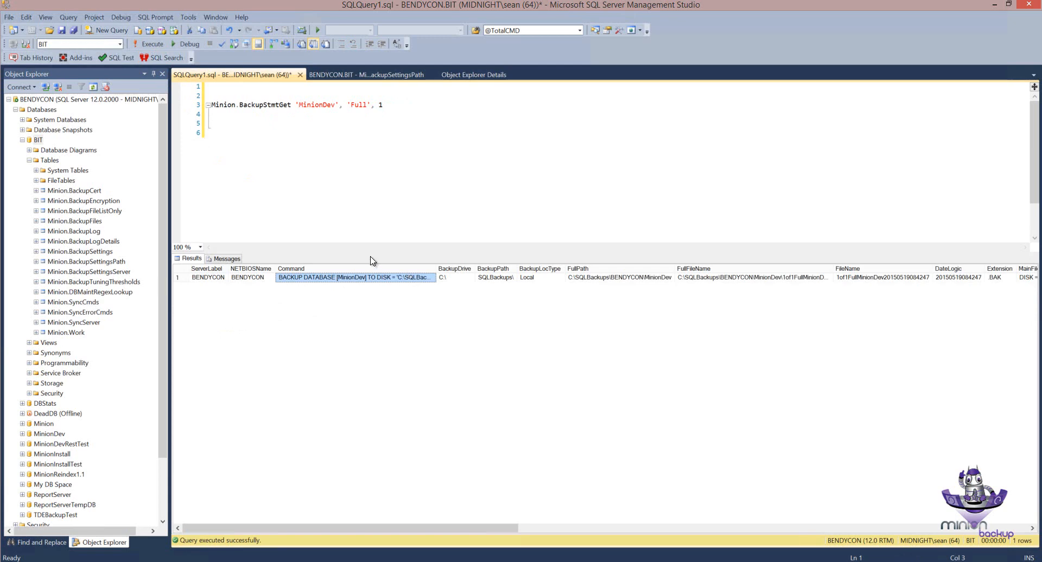
click(218, 125)
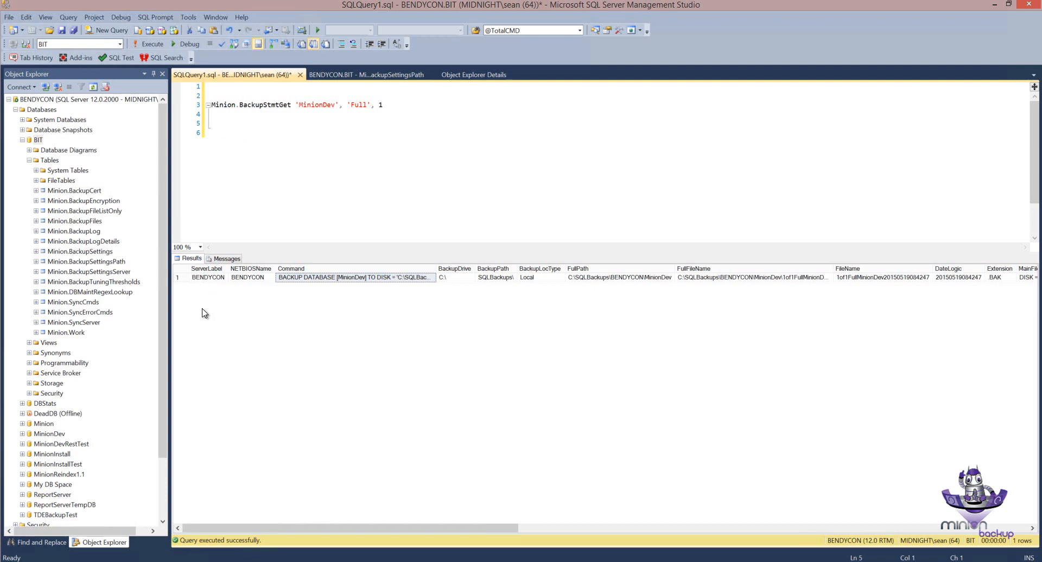
text(BACKUP DATABASE [MinionDev] TO DISK = 'C:\SQLBackups\BENDYCON\MinionDev\1of1FullMinionDev20150519084247.BAK' WITH CHECKSUM , INIT , FORMAT)
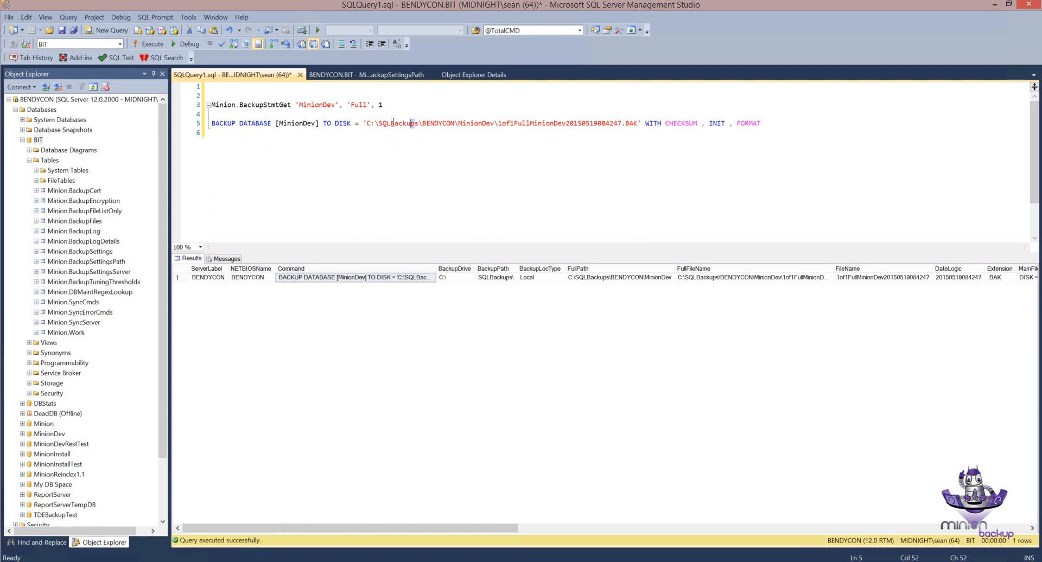
Step: Examine the drive and path, server name, database folder and file name parts of the pasted command's backup location
double_click(439, 124)
double_click(474, 124)
drag(498, 124, 638, 129)
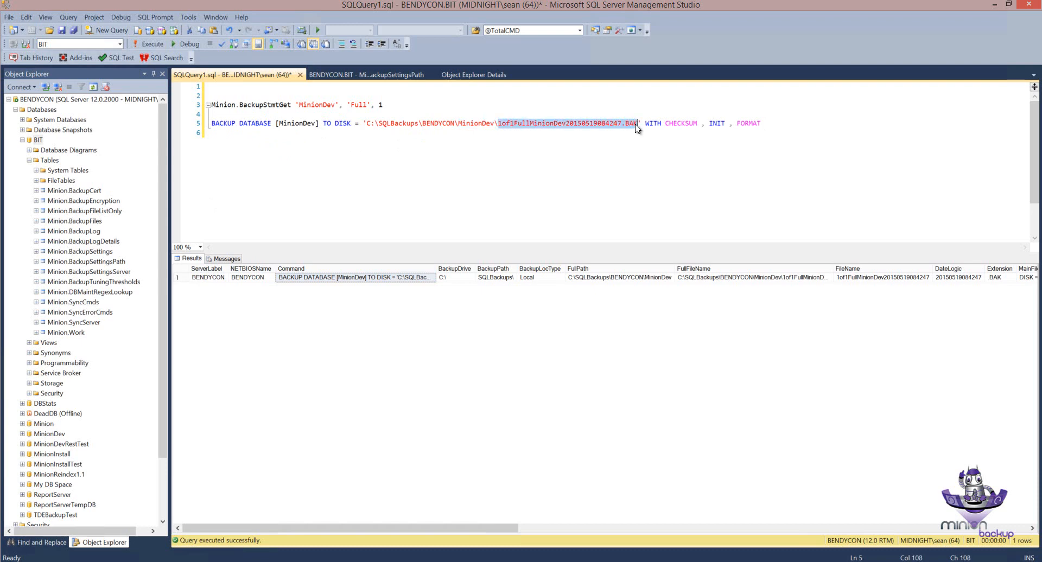
click(637, 127)
click(421, 124)
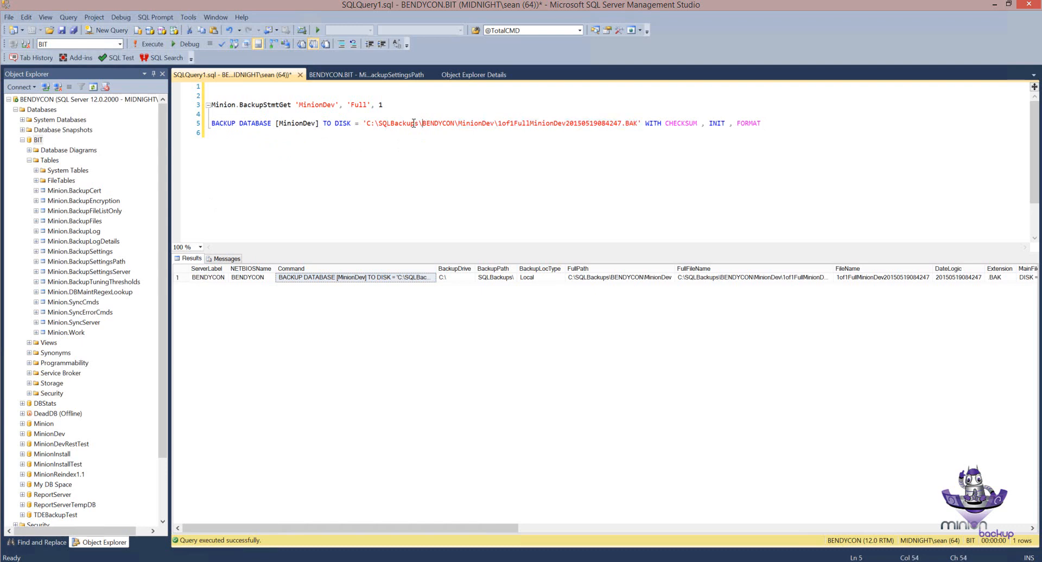
drag(421, 124, 366, 123)
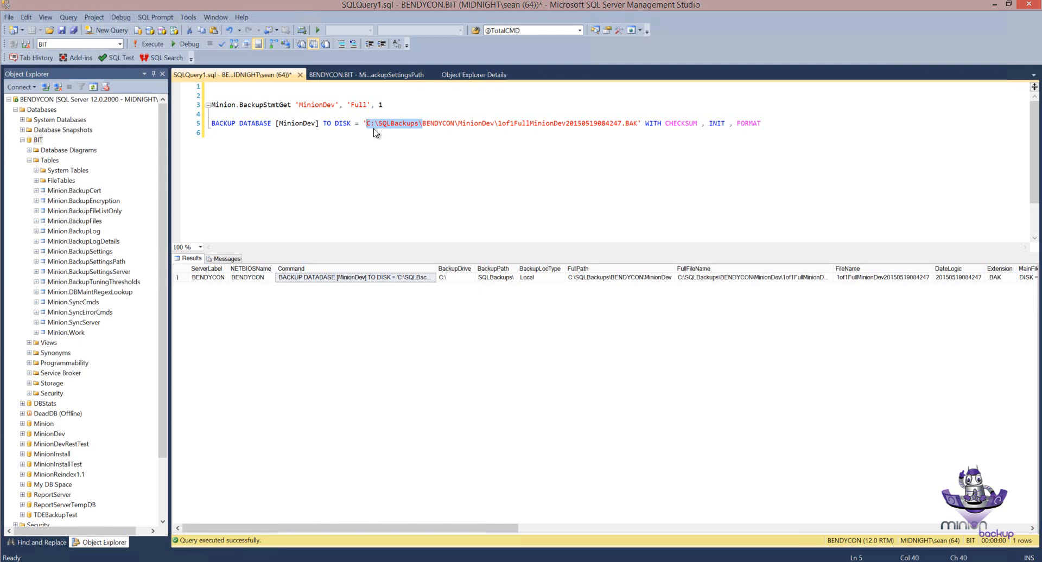
drag(498, 124, 422, 123)
Step: Delete the pasted BACKUP DATABASE command from line 5 of the query
click(445, 133)
key(shift+Up)
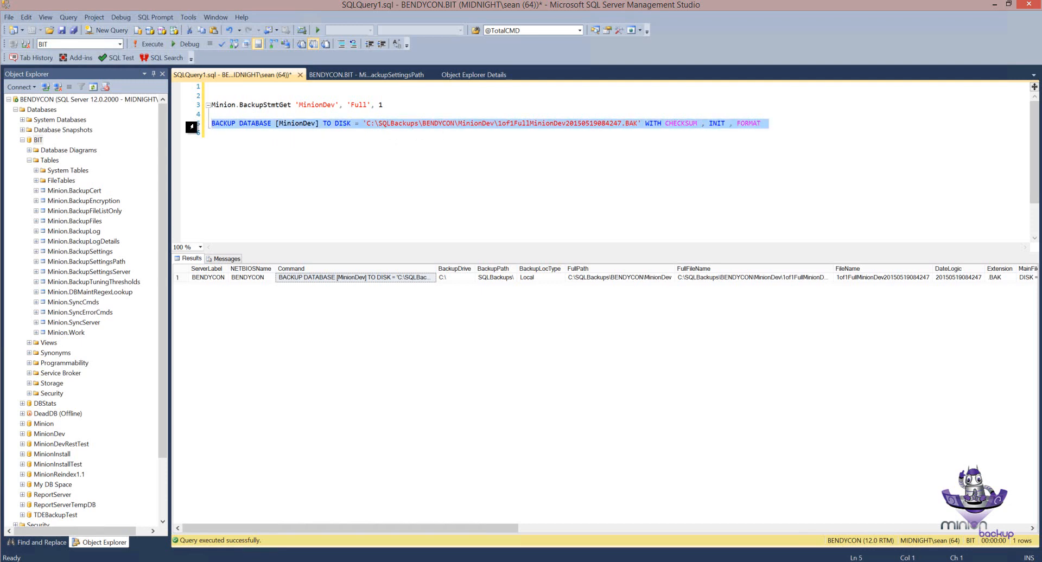
key(Delete)
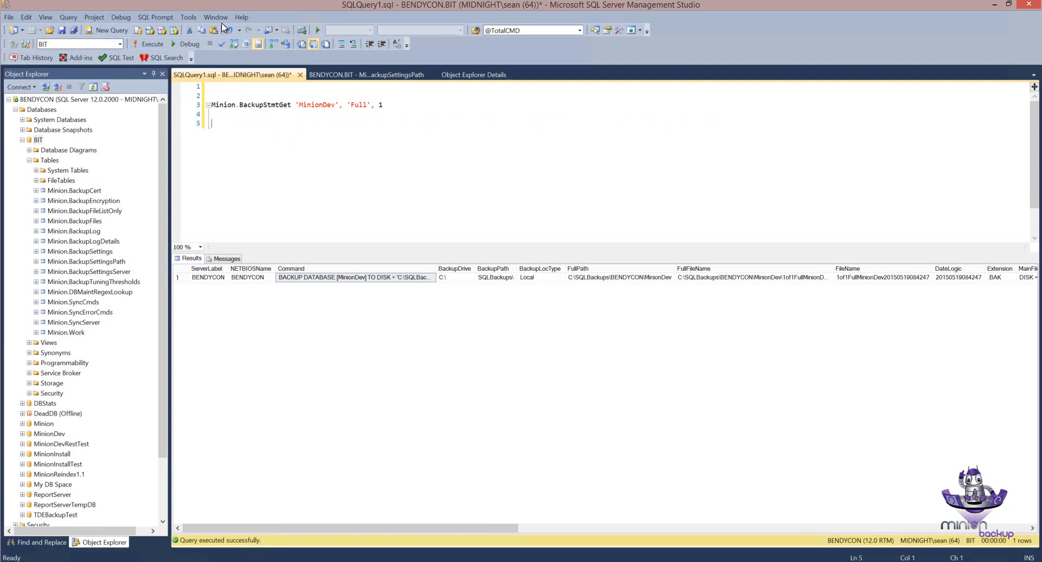
Step: Set the MinionDefault row's ServerLabel to SeansLocation in the BackupSettingsPath table and commit the row
click(380, 75)
click(559, 103)
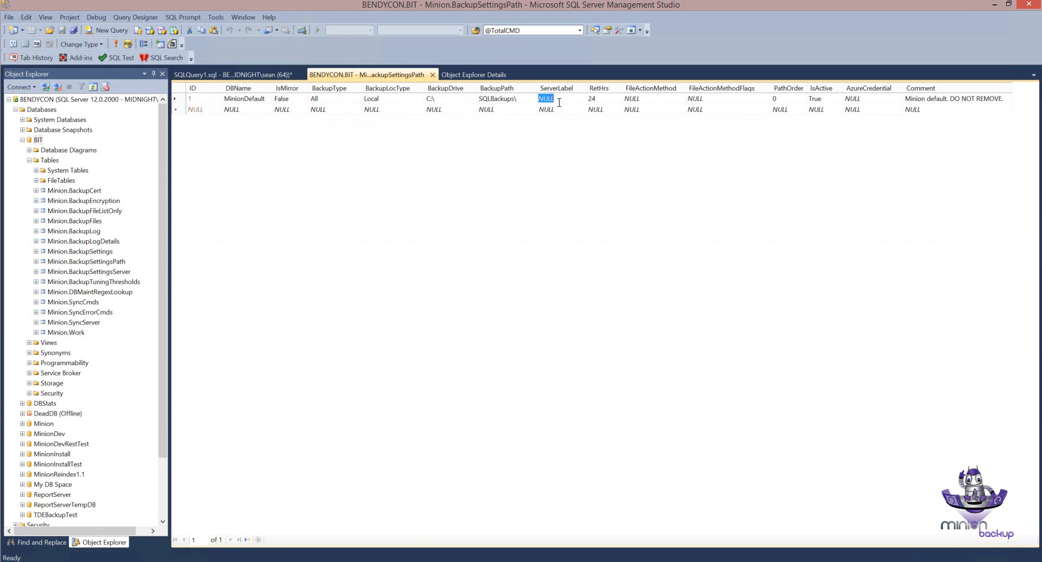
text(SeansLocation)
key(Return)
Step: Rerun the Minion.BackupStmtGet call with the new server label and paste the generated backup command on line 5
click(282, 76)
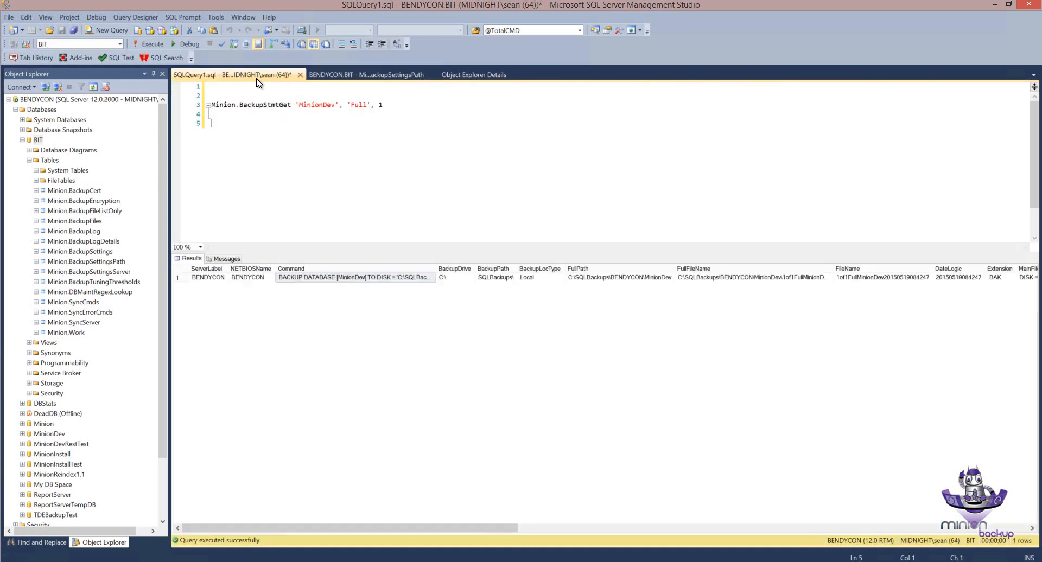
key(shift+Up)
click(146, 48)
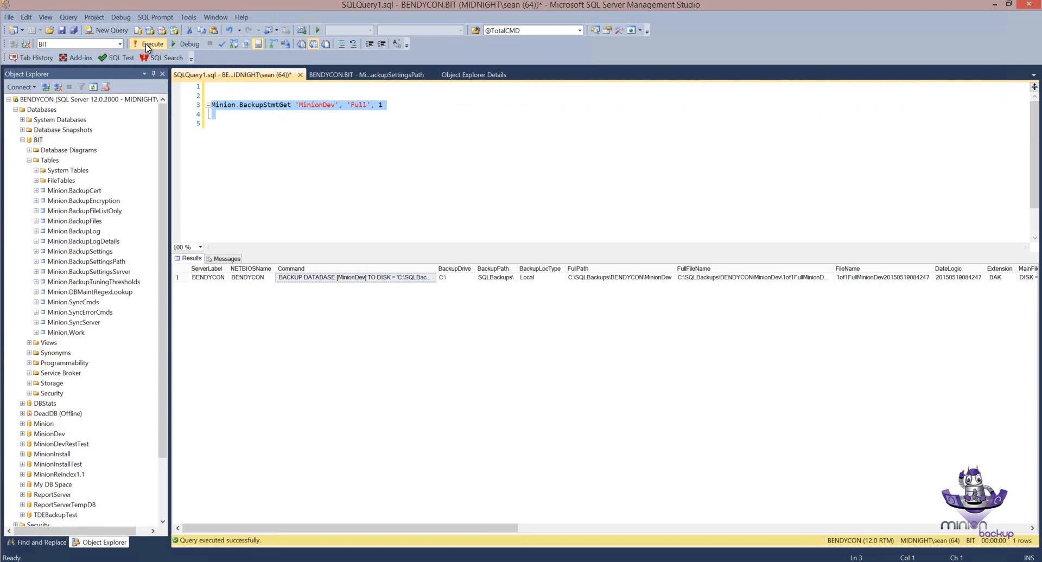
click(333, 278)
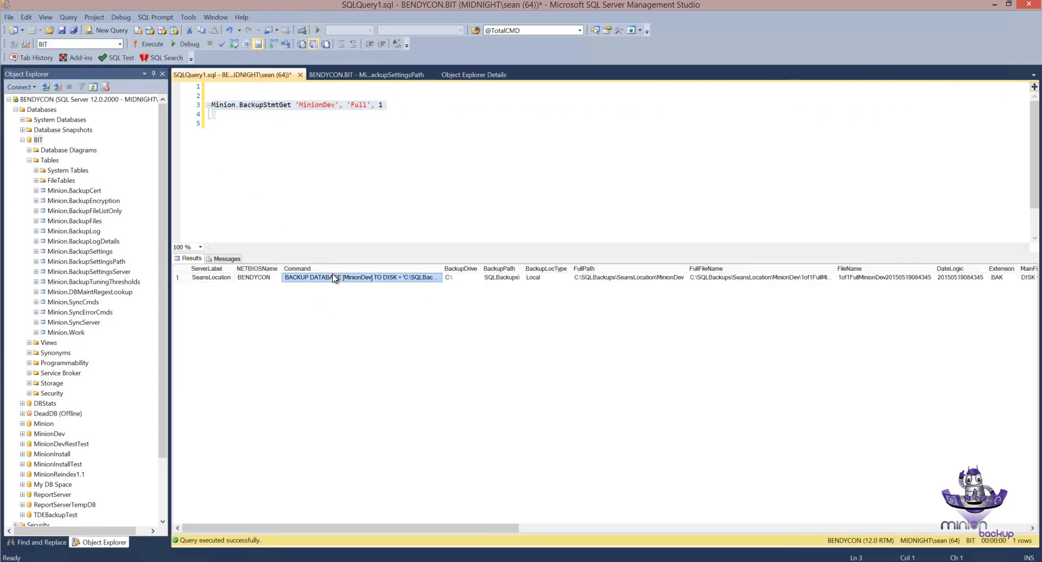
click(220, 123)
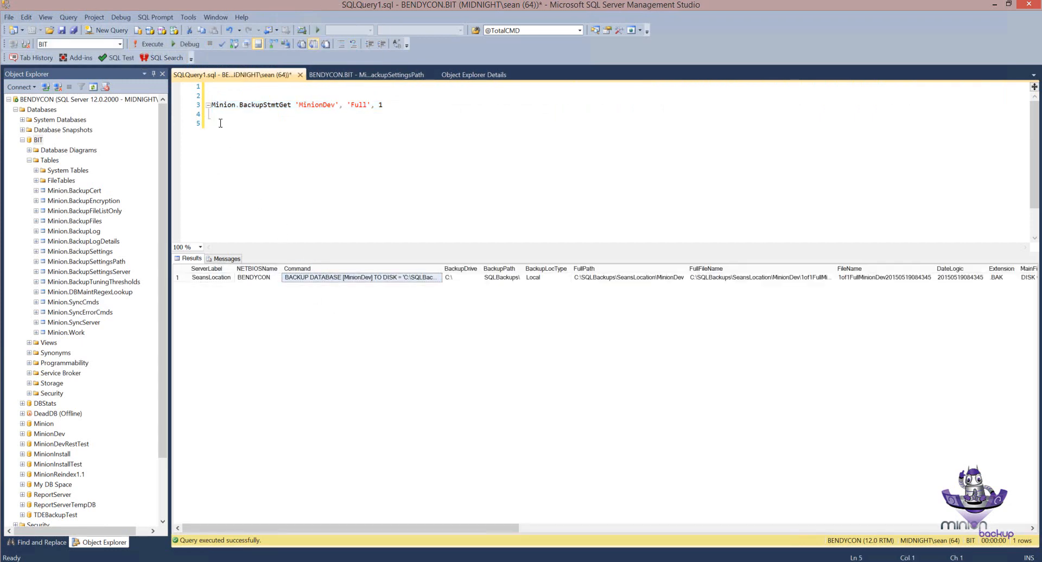
text(BACKUP DATABASE [MinionDev] TO DISK = 'C:\SQLBackups\SeansLocation\MinionDev\1of1FullMinionDev20150519084345.BAK' WITH CHECKSUM , INIT , FORMAT)
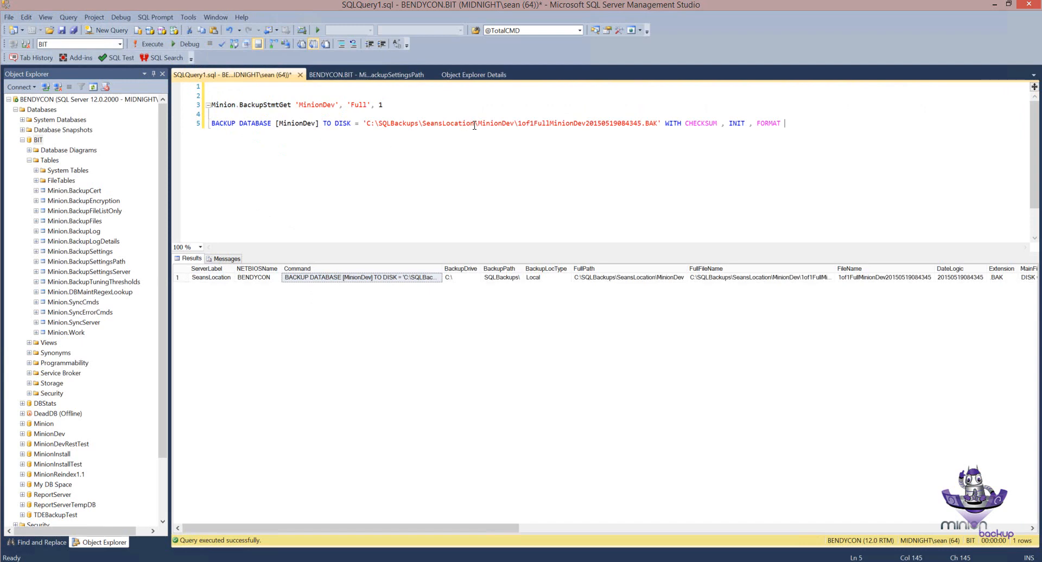
Step: Check the SeansLocation folder in the pasted command's backup path, and delete the command from the query
drag(474, 125, 422, 124)
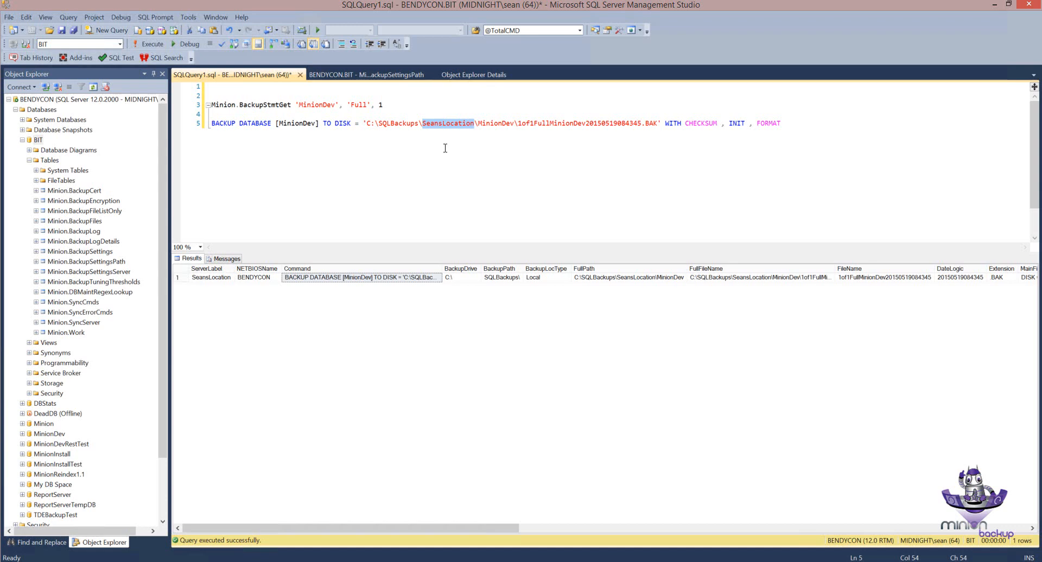
double_click(444, 125)
click(441, 131)
drag(785, 123, 179, 127)
key(Delete)
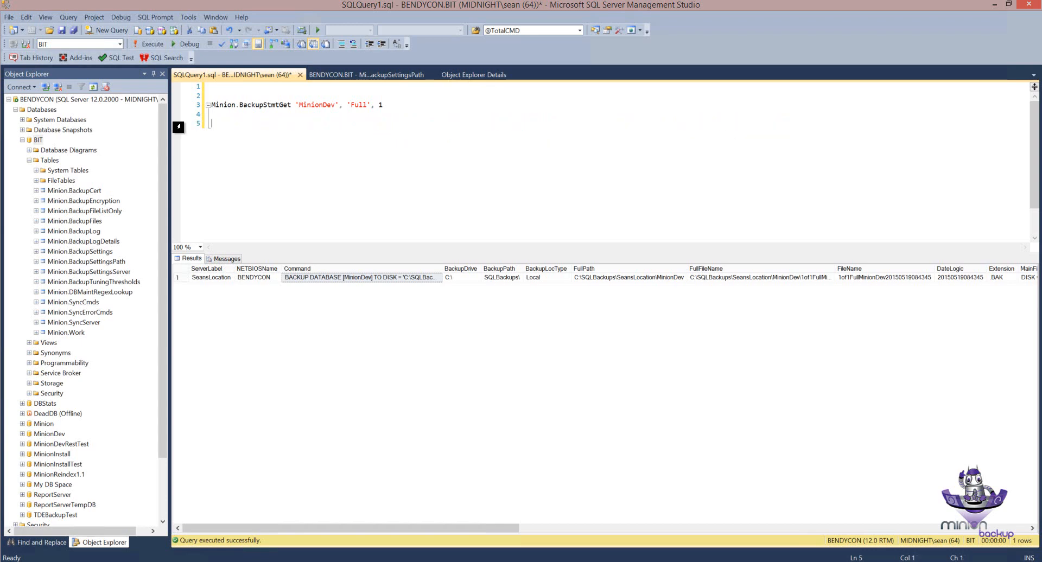
Step: Duplicate the MinionDefault row into the empty new row of the BackupSettingsPath table
click(340, 79)
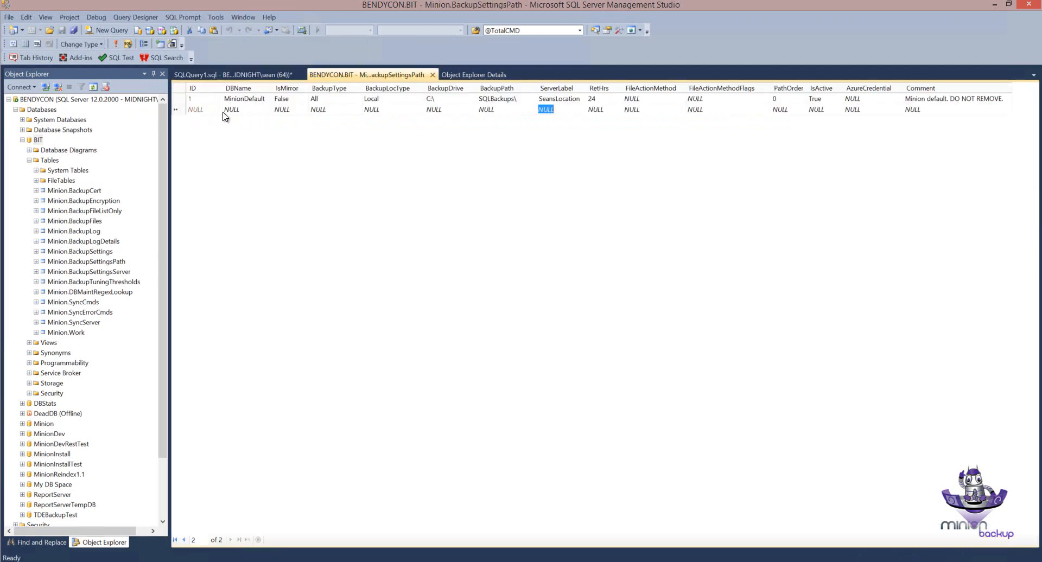
click(177, 102)
right_click(178, 104)
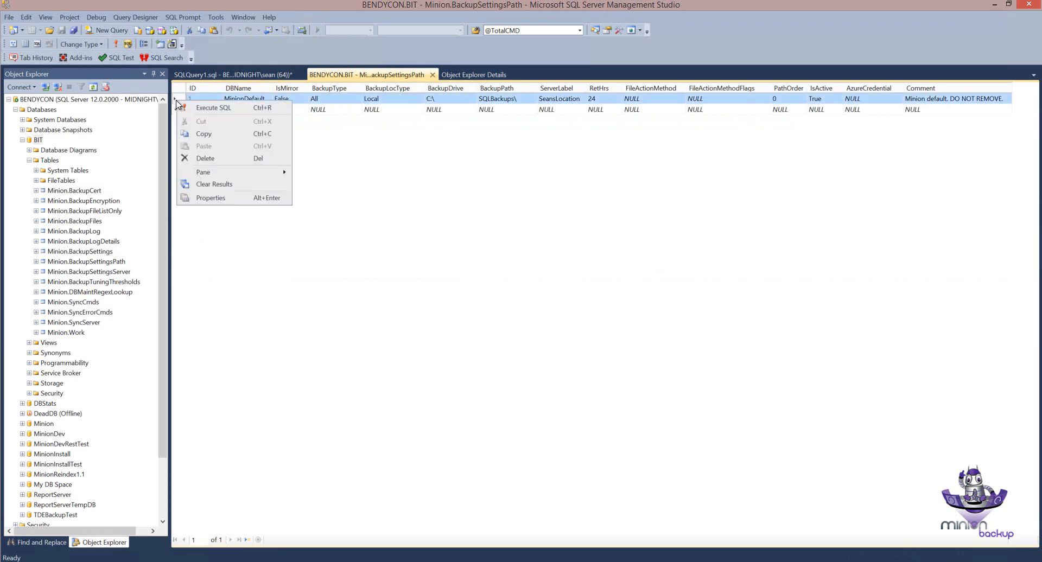
click(199, 139)
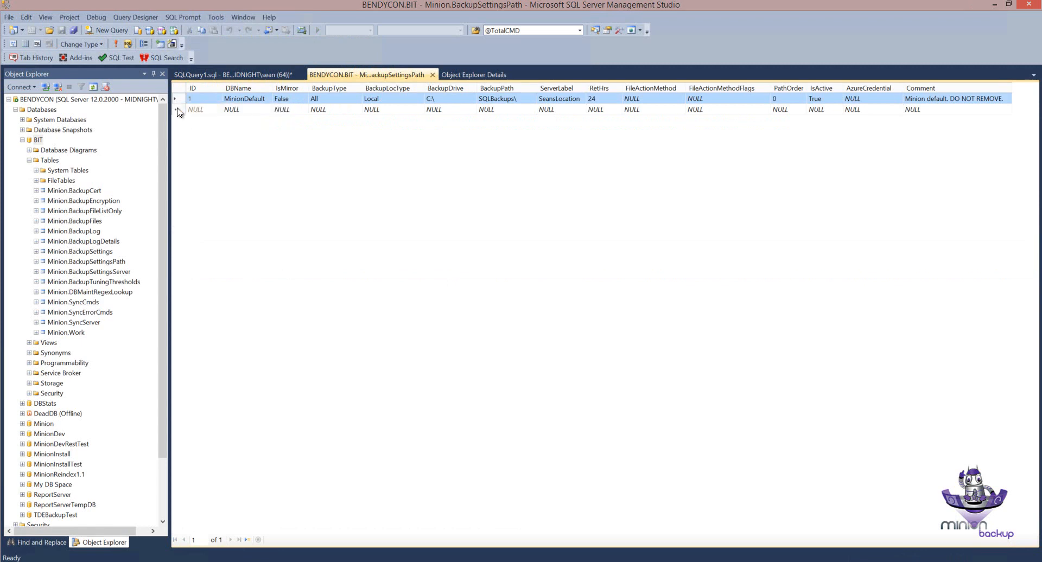
click(175, 109)
right_click(176, 110)
click(204, 154)
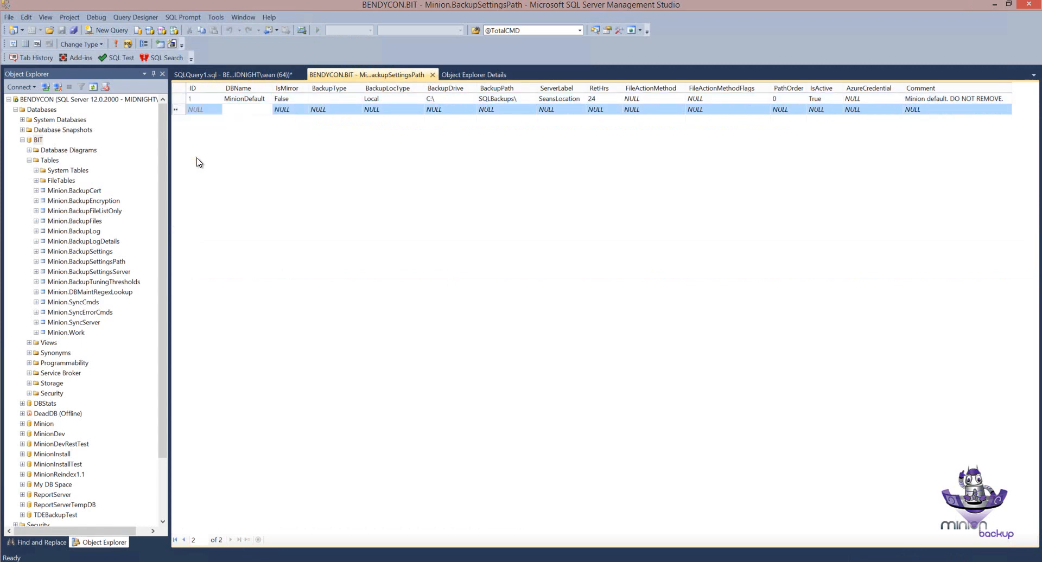
Step: Set the new row's DBName to MinionDev and check its BackupType and ServerLabel fields
click(259, 111)
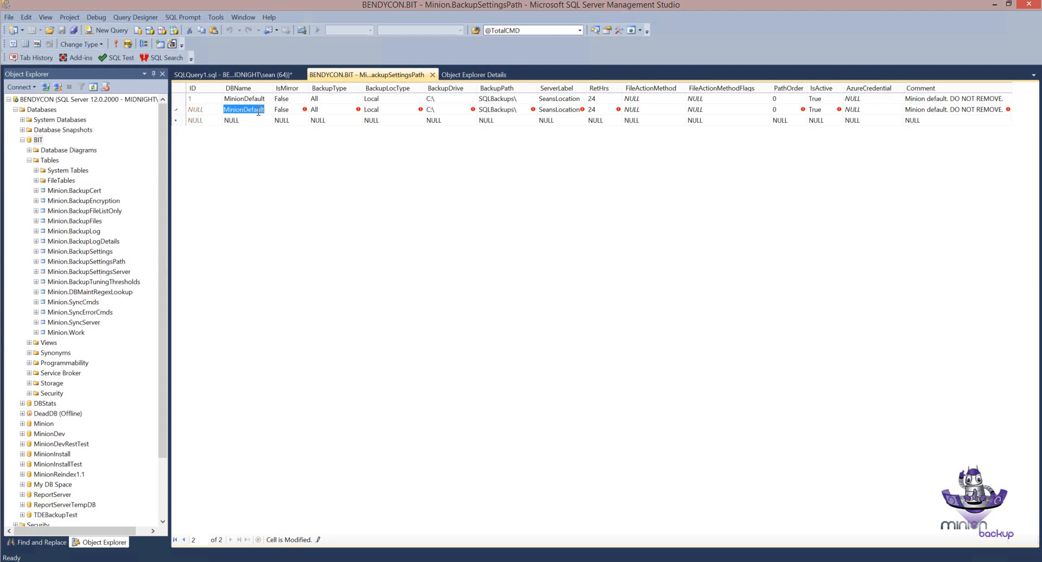
text(M)
click(324, 110)
click(181, 110)
click(323, 110)
click(550, 110)
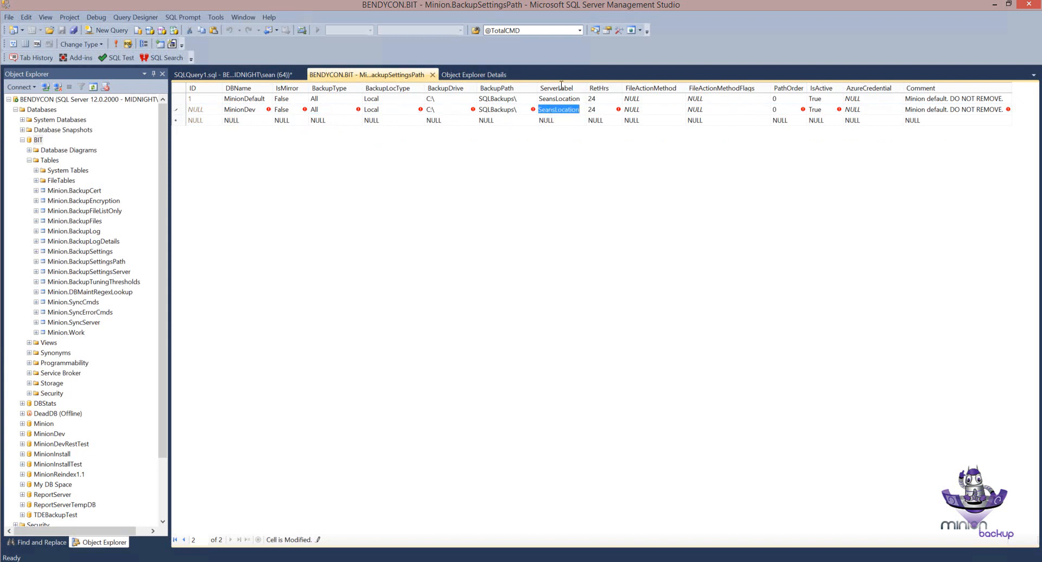
Step: Set the new MinionDev row's ServerLabel to NULL and its BackupPath to MinionDevALL\, and commit the row
click(659, 110)
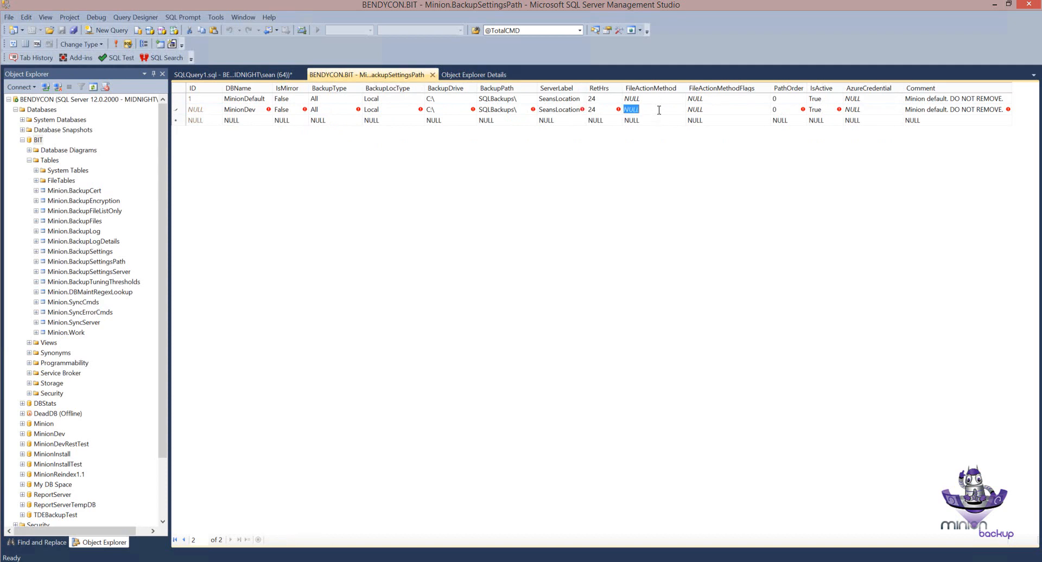
click(550, 110)
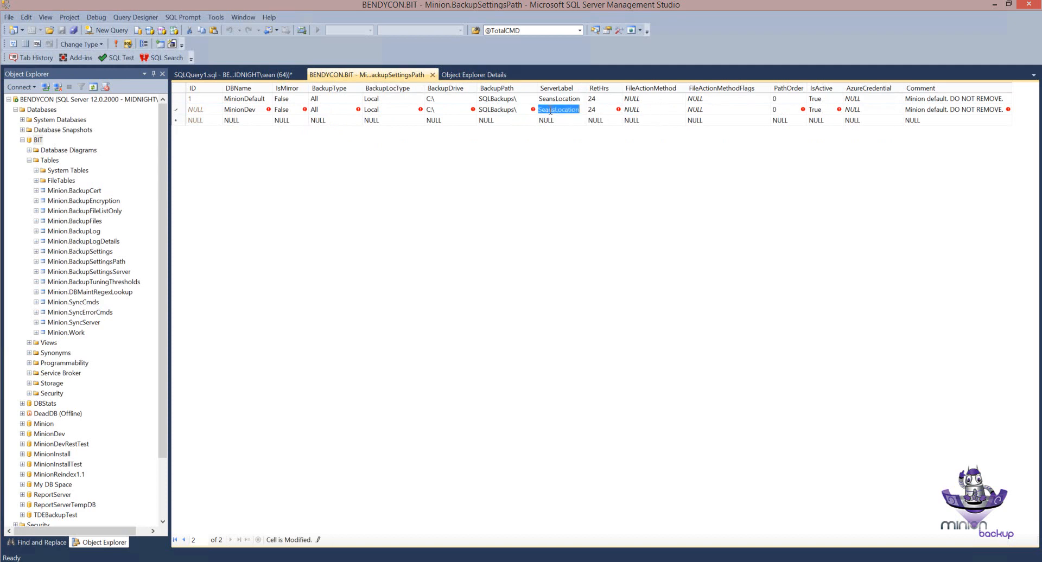
key(ctrl+0)
click(514, 110)
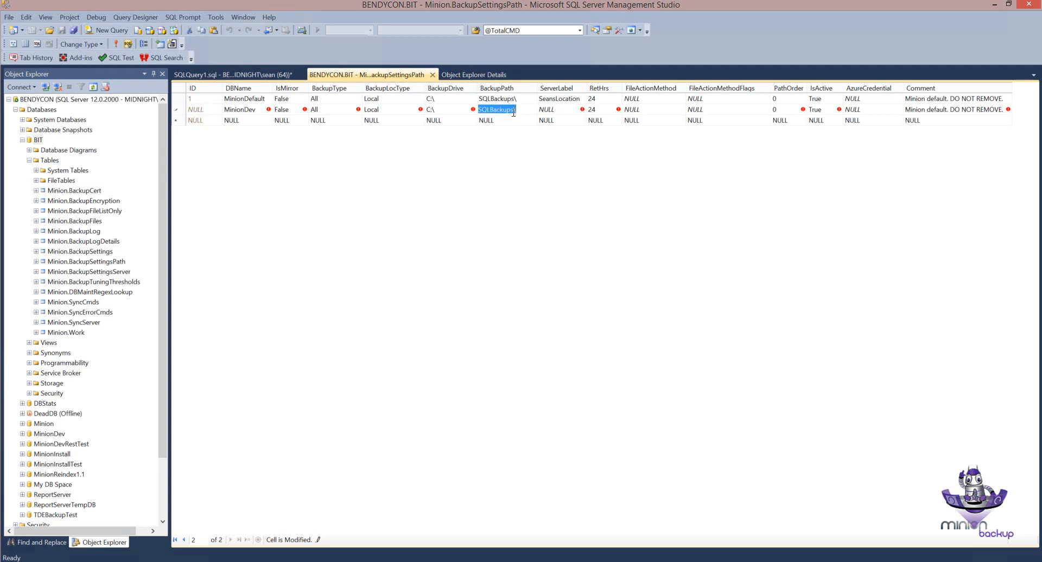
text(MinionDevALL\)
click(820, 111)
click(631, 99)
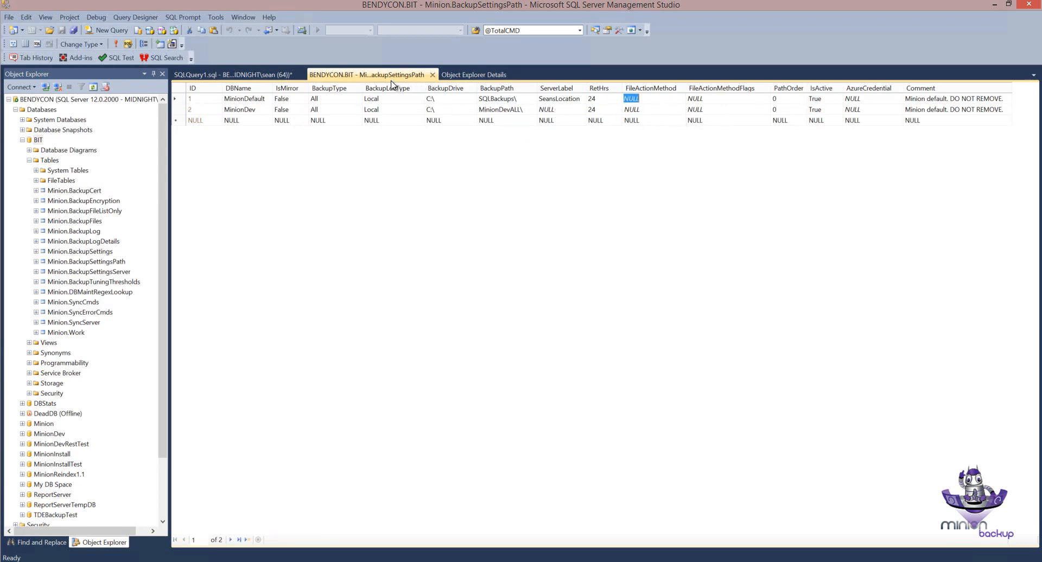
Step: Compare the DBName and BackupType fields of the MinionDev row with the MinionDefault row
click(242, 112)
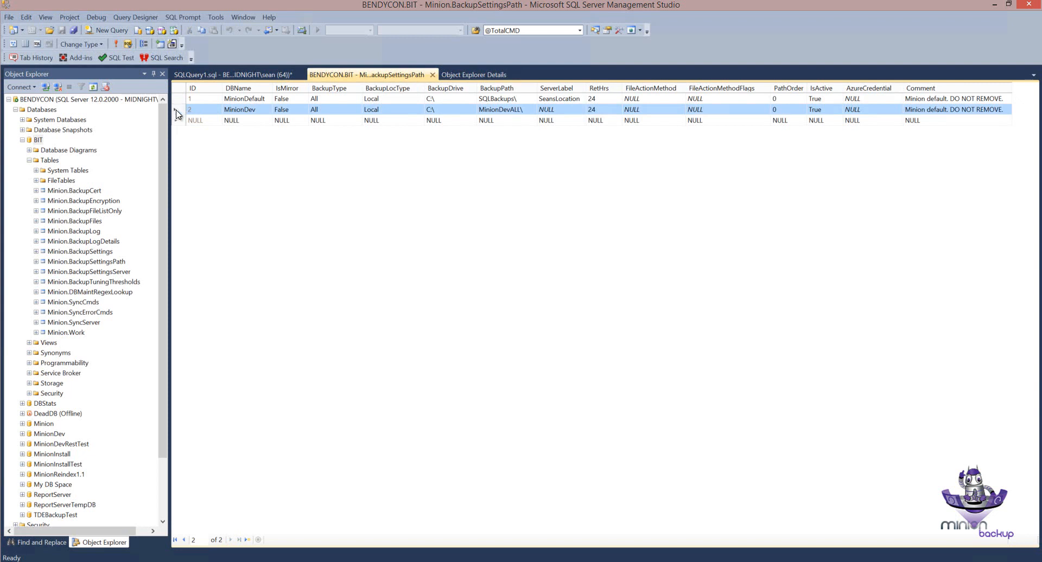
click(232, 111)
click(263, 110)
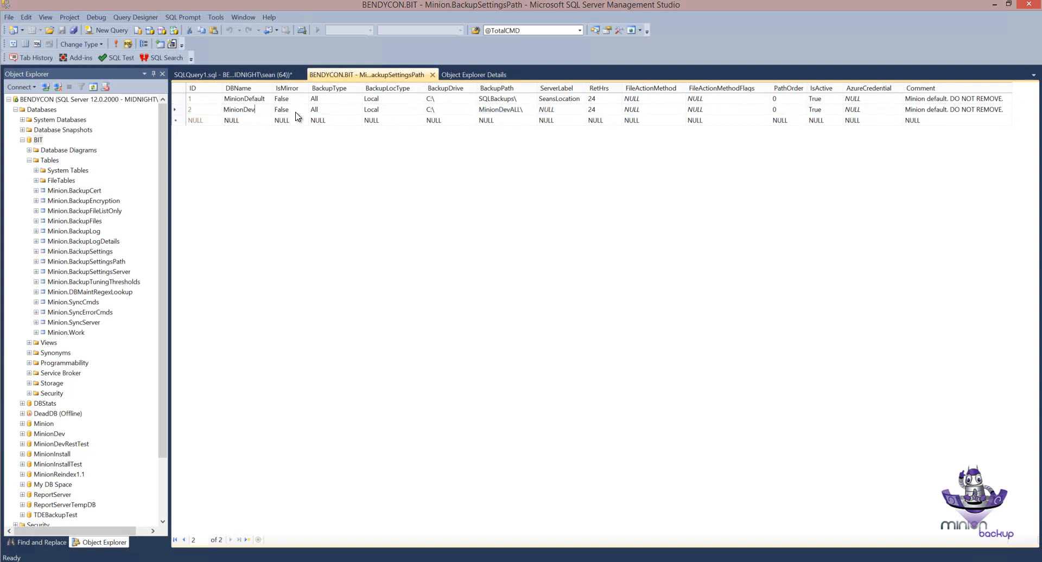
click(314, 110)
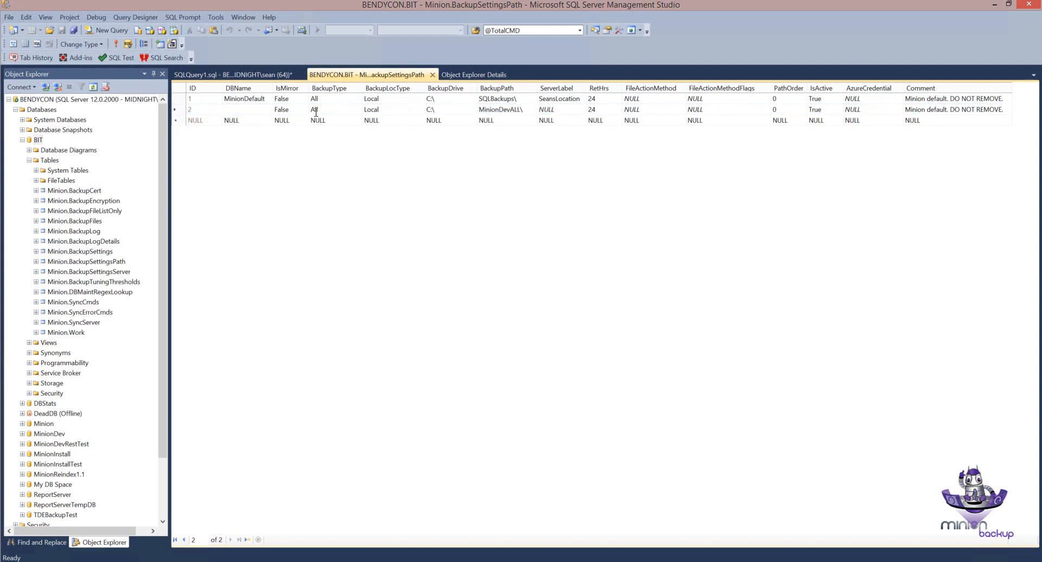
click(181, 99)
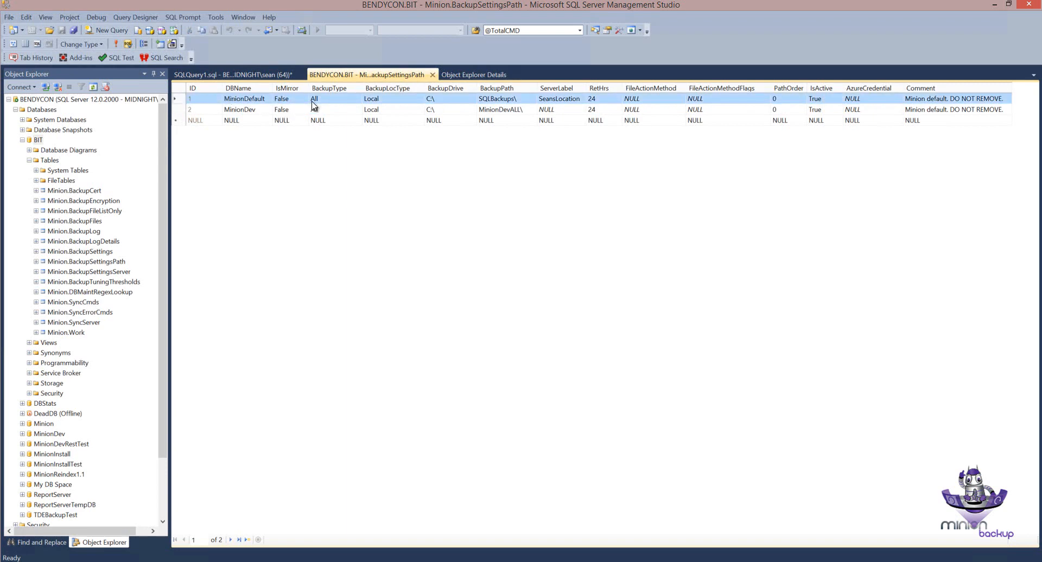
Step: Rerun the Minion.BackupStmtGet call for MinionDev with the new path row and paste the generated backup command on line 6
click(242, 77)
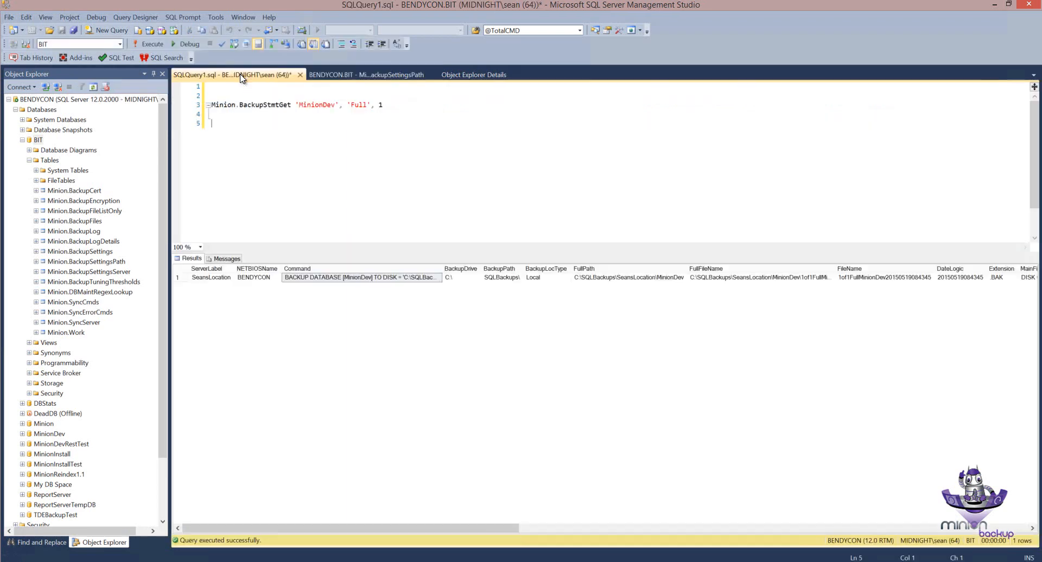
click(196, 105)
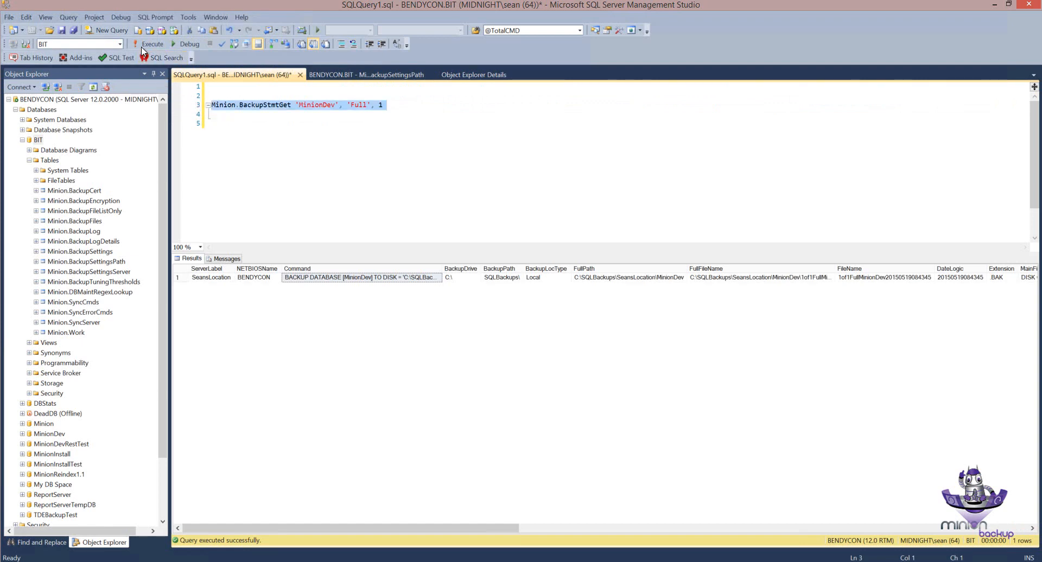
click(143, 46)
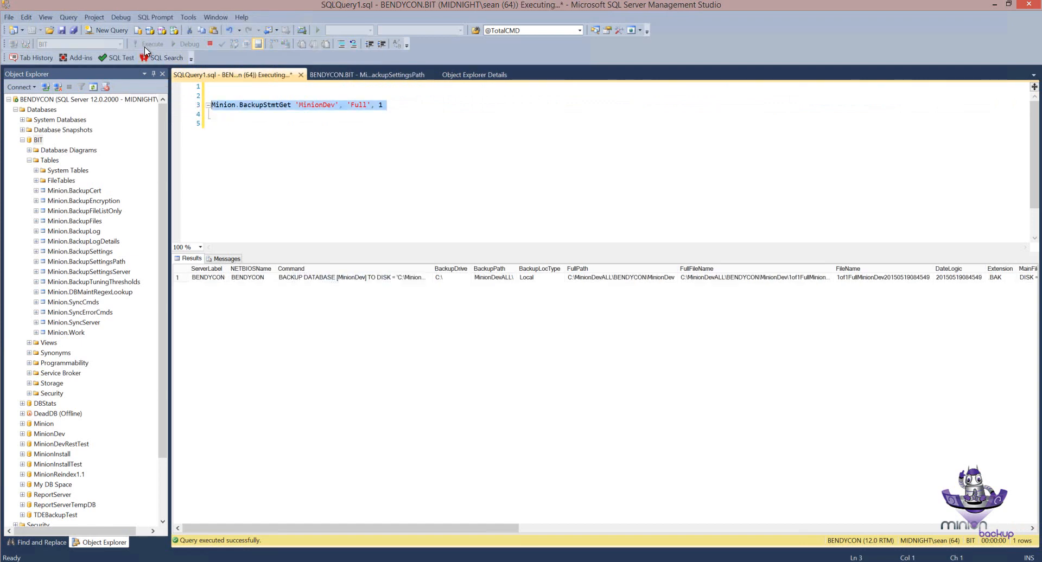
click(319, 280)
click(218, 122)
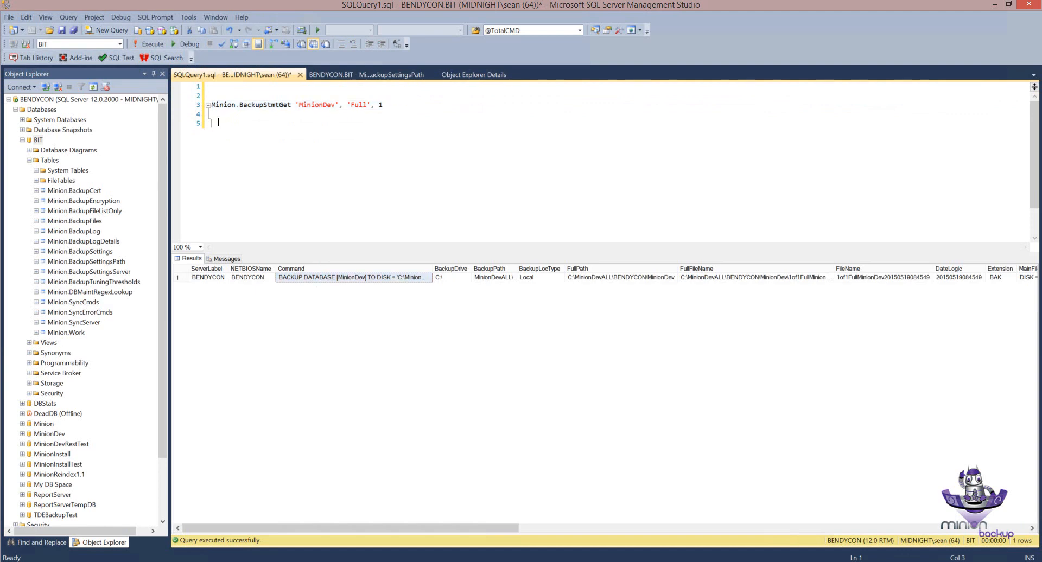
key(Return)
key(Return)
key(ctrl+v)
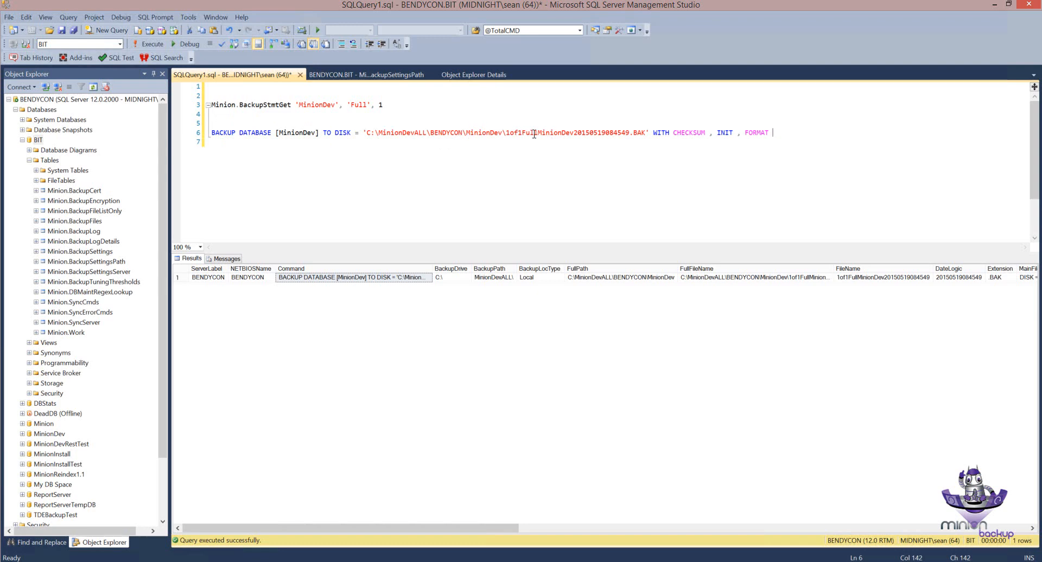
Step: Check the MinionDevALL folder in the pasted command and the drive and path result columns, and delete the command from the query
double_click(404, 132)
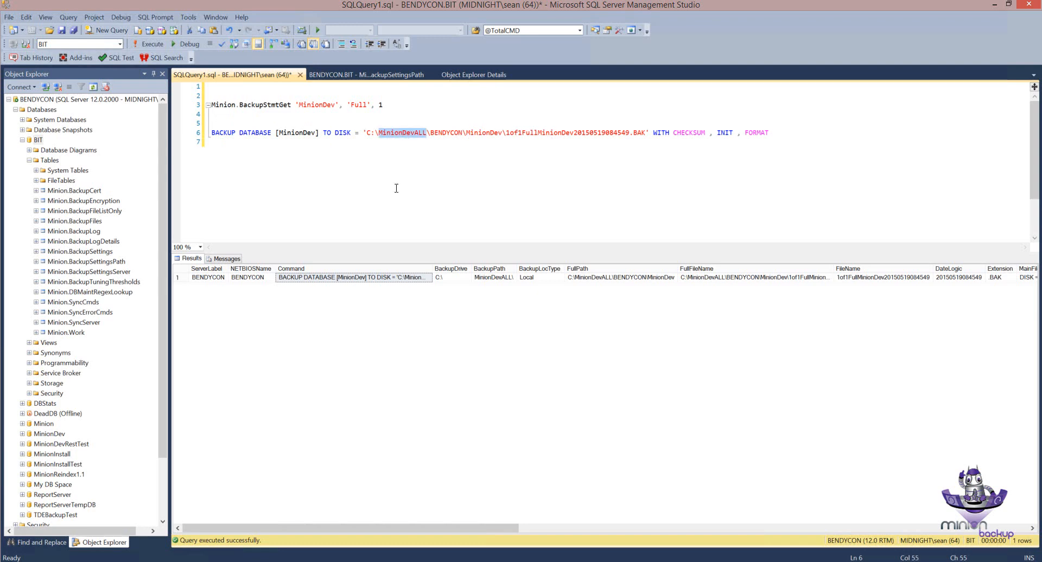
click(589, 278)
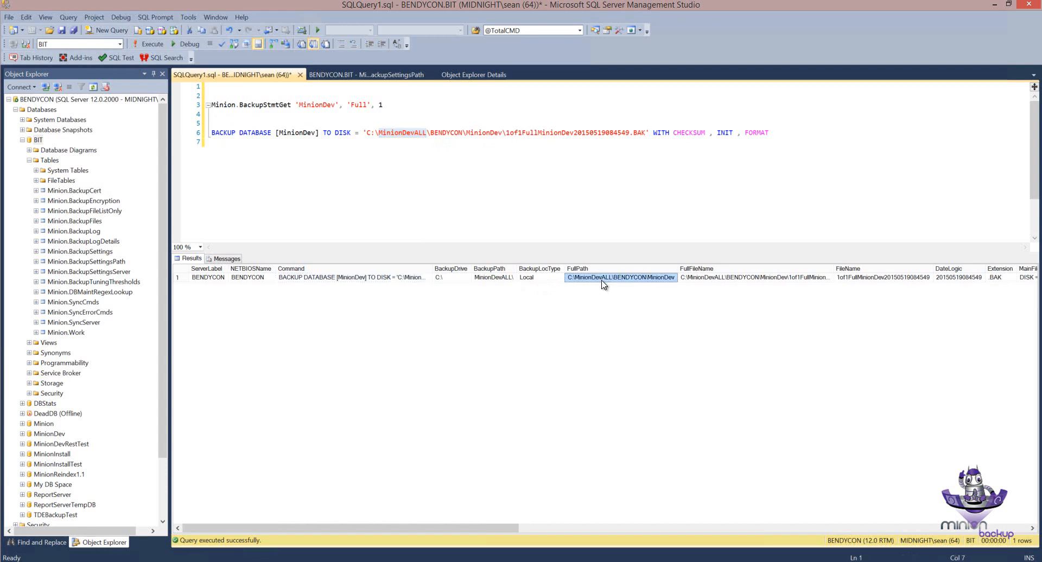
click(465, 278)
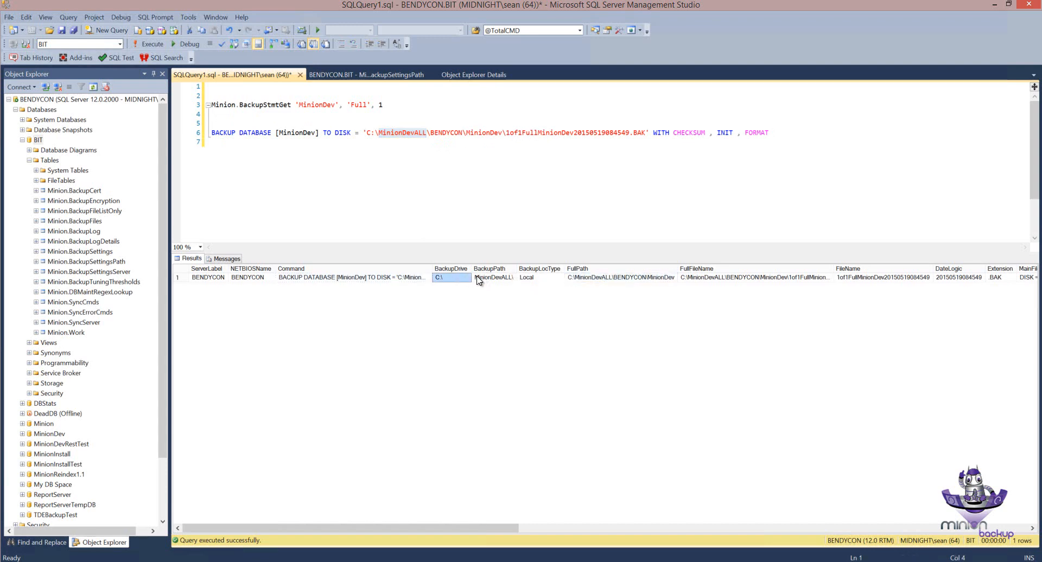
click(495, 279)
click(463, 279)
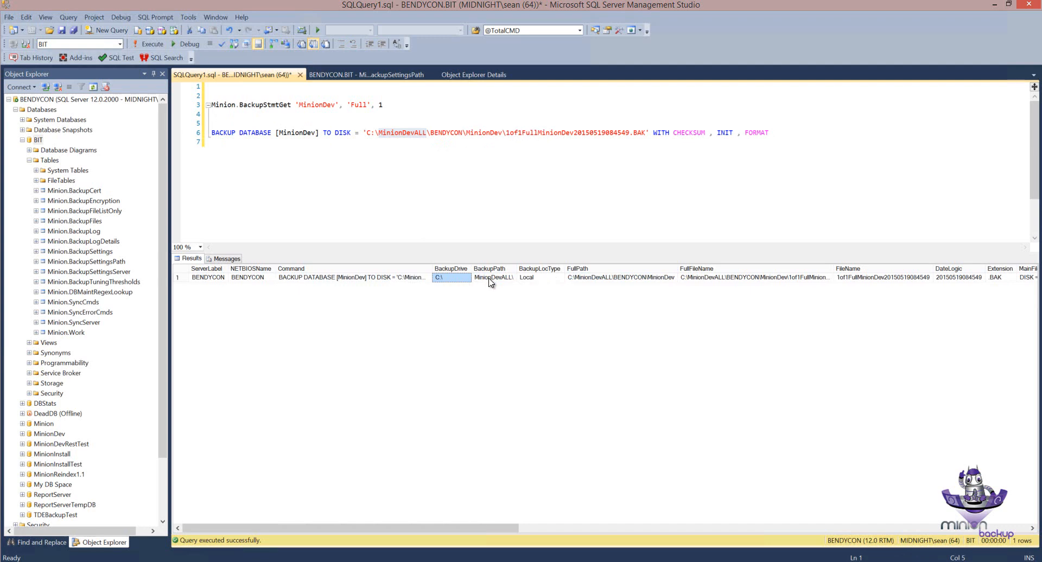
click(490, 279)
drag(223, 139, 192, 133)
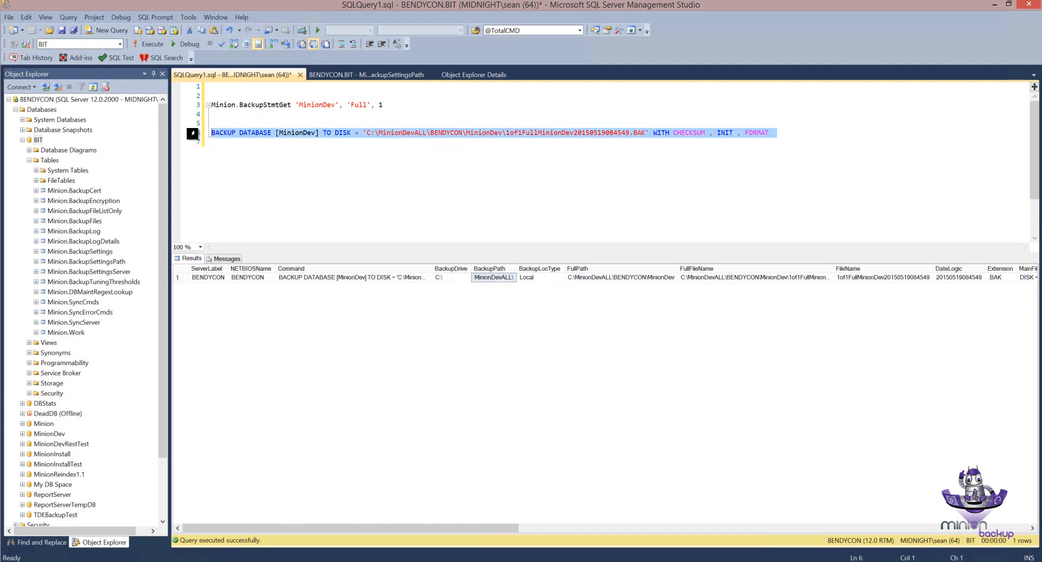
key(Delete)
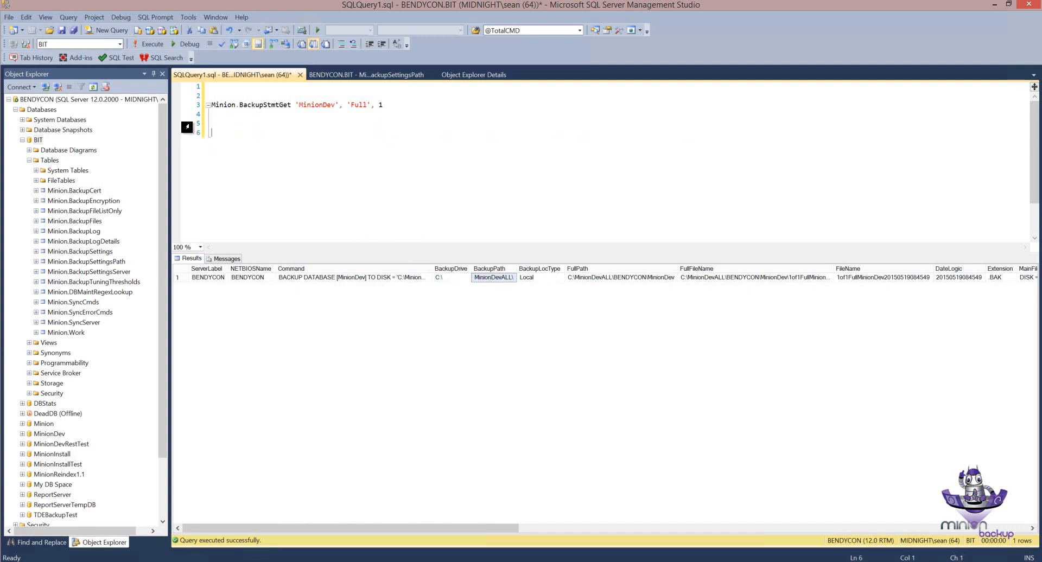
Step: Duplicate the MinionDev row into the empty new row of the BackupSettingsPath table
click(351, 77)
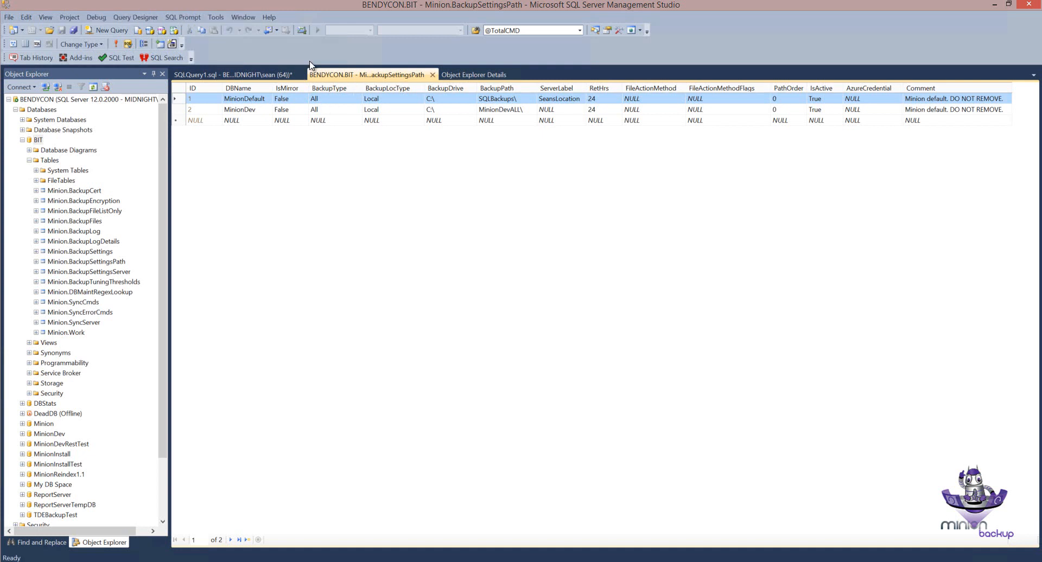
click(177, 110)
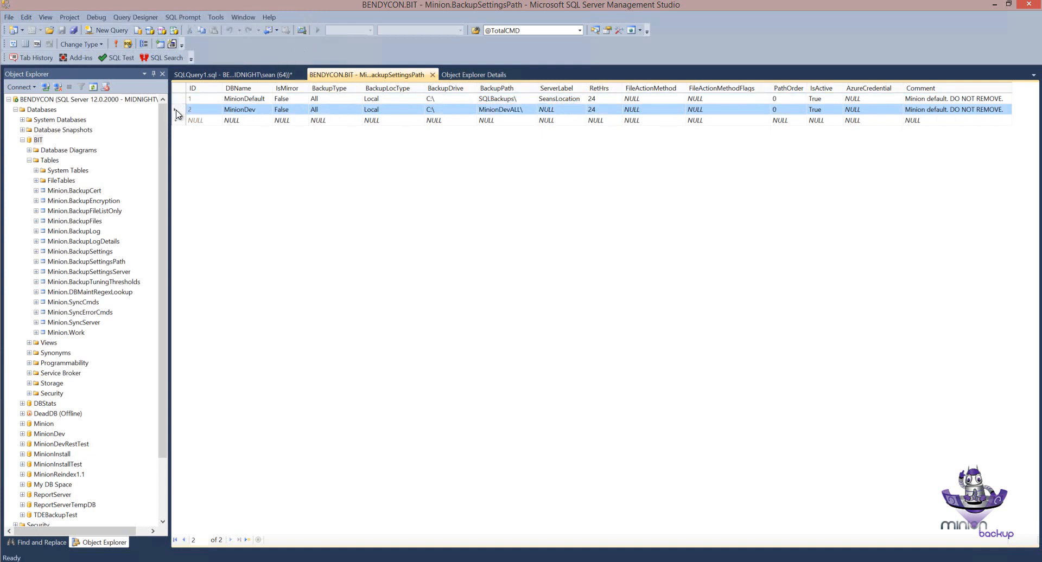
click(498, 111)
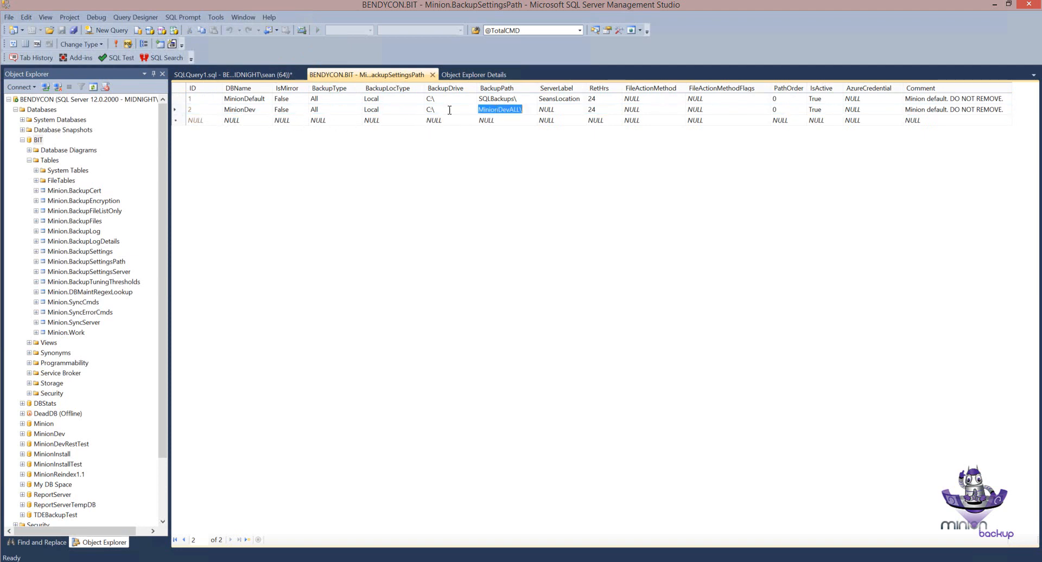
click(181, 111)
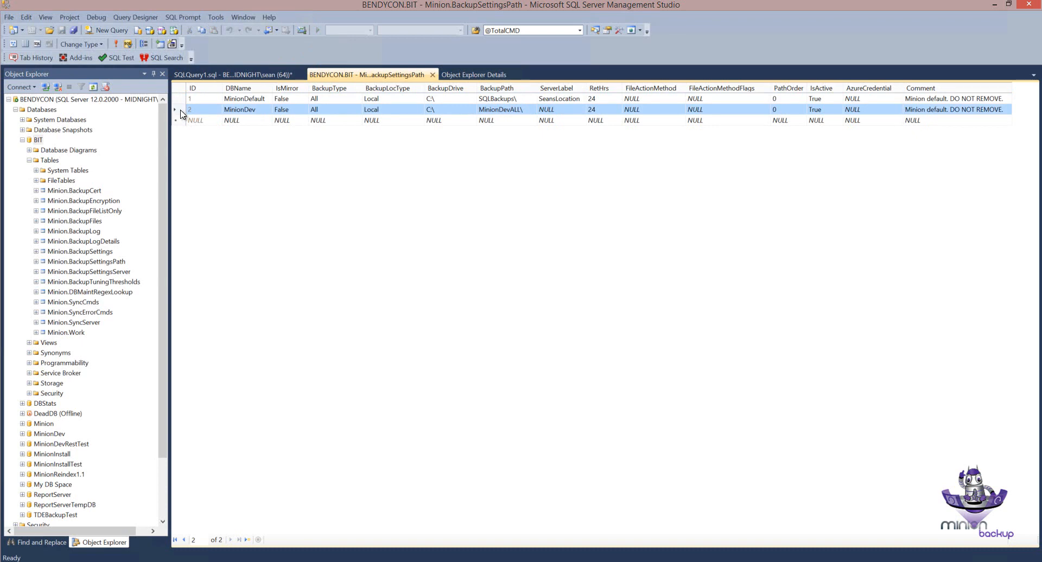
right_click(180, 112)
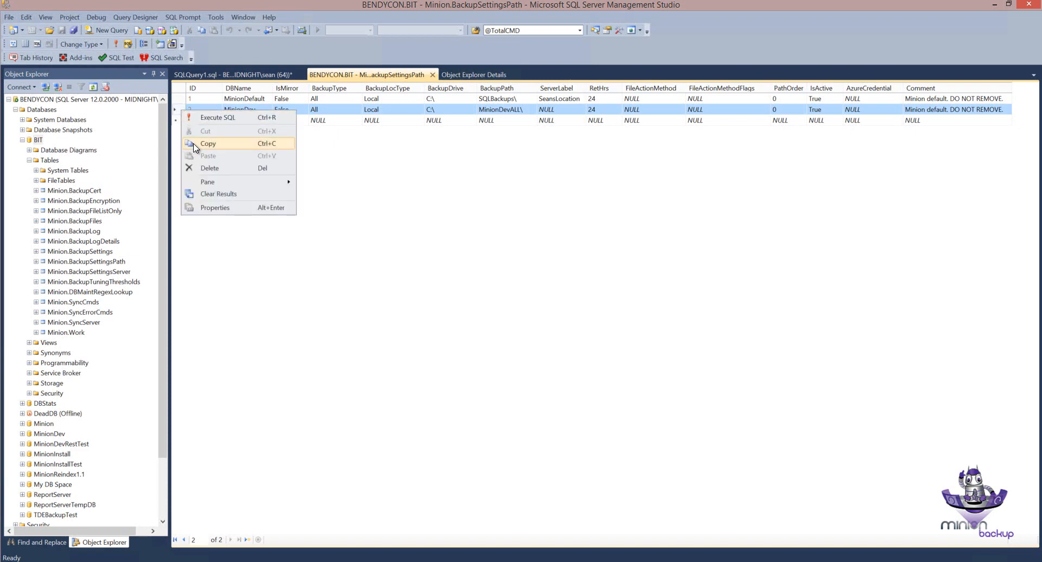
click(197, 145)
right_click(181, 124)
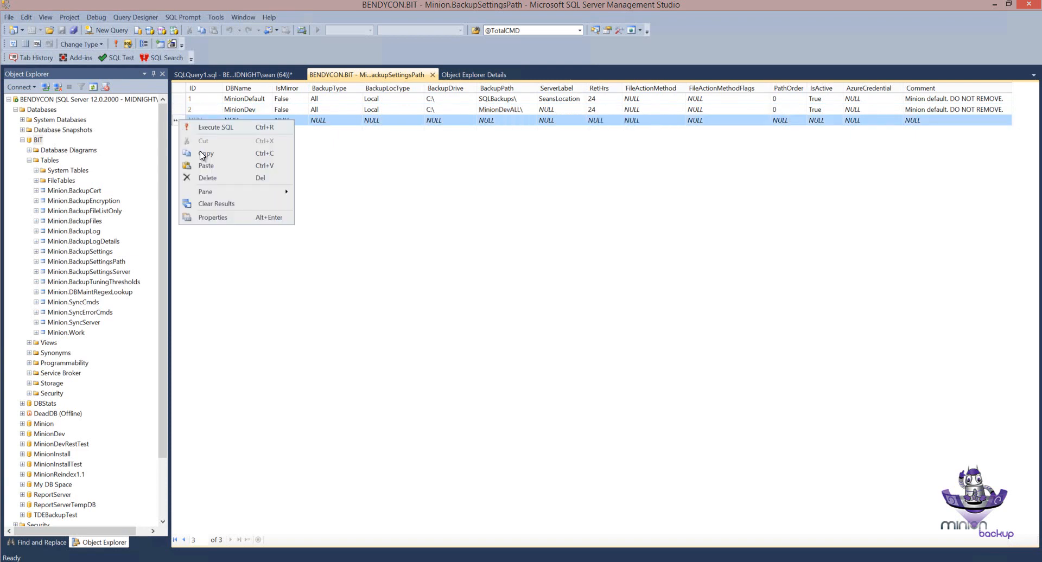
click(206, 169)
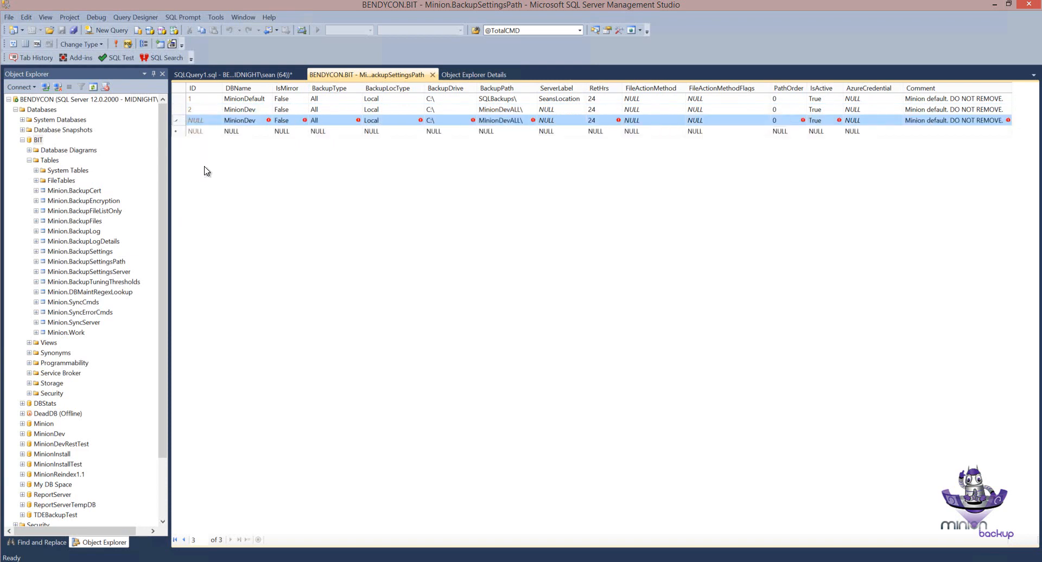
Step: Set the duplicated MinionDev row's BackupType to Log and its BackupPath to MinionDevLOG\, and commit the row
click(324, 124)
text(L)
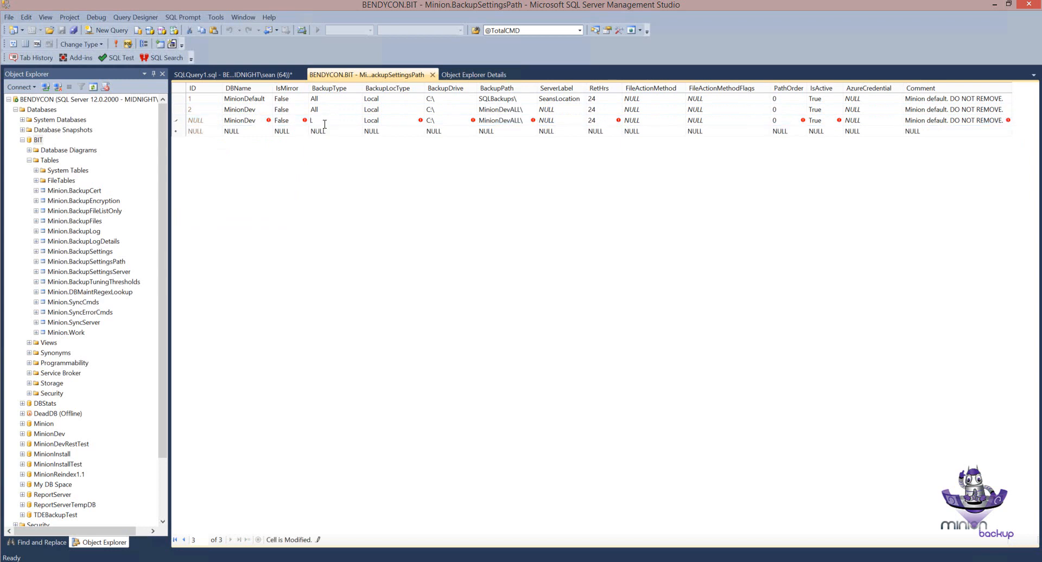
text(og)
click(523, 122)
click(519, 121)
key(Return)
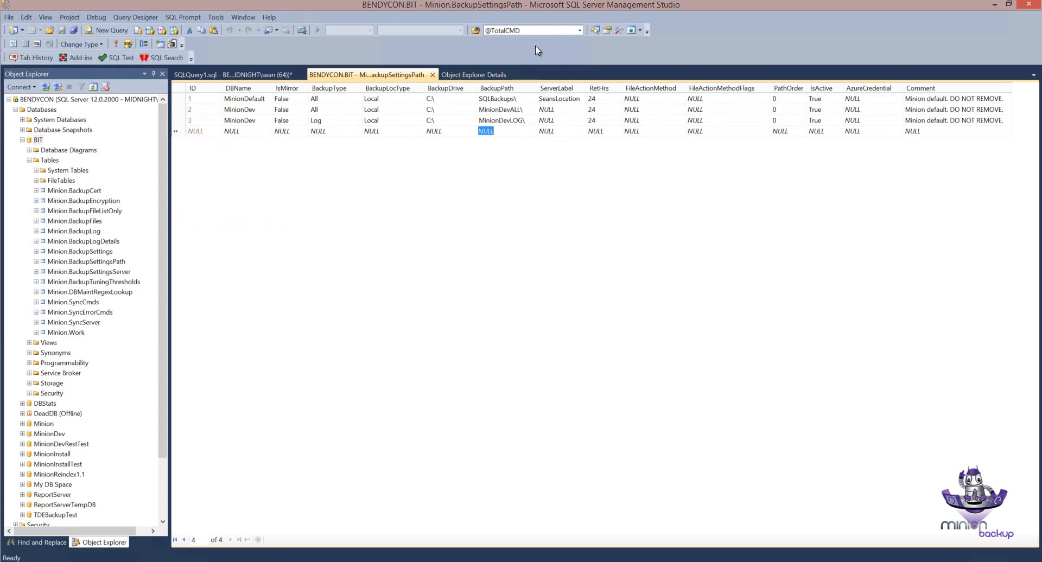
Step: Review the MinionDefault row and the two MinionDev rows, comparing their backup types and backup paths
click(183, 101)
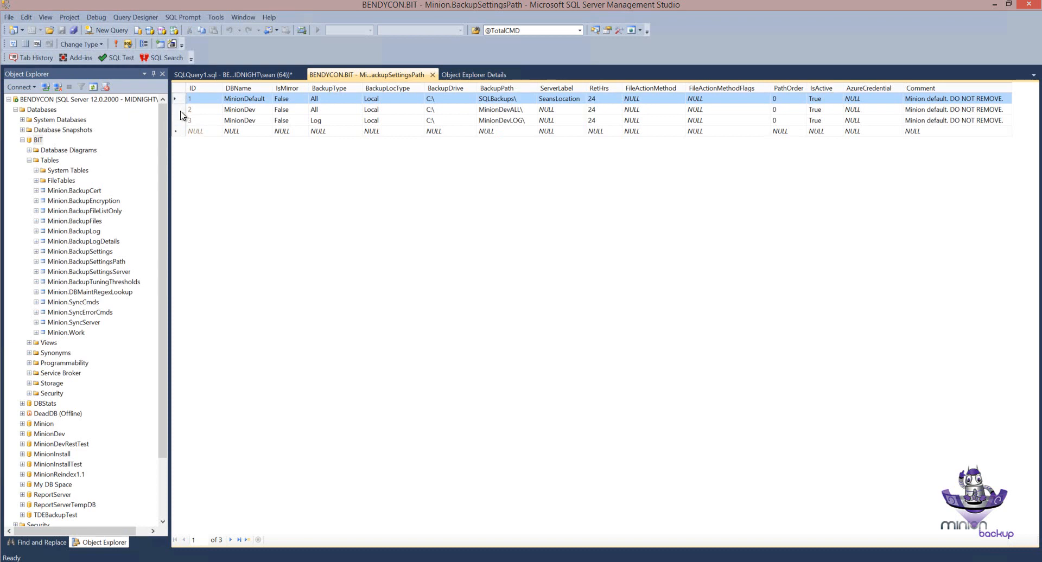
click(181, 111)
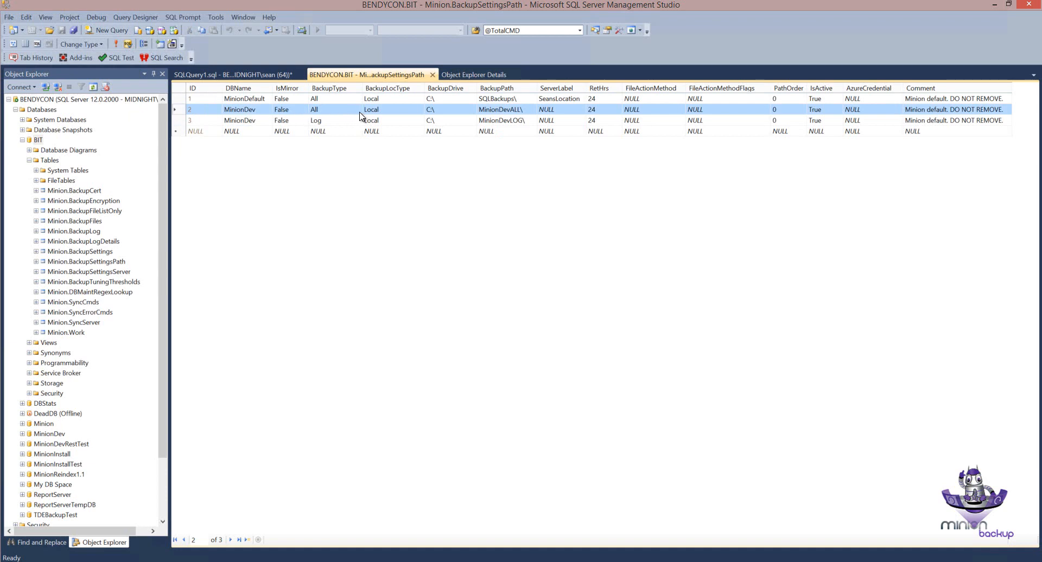
click(498, 111)
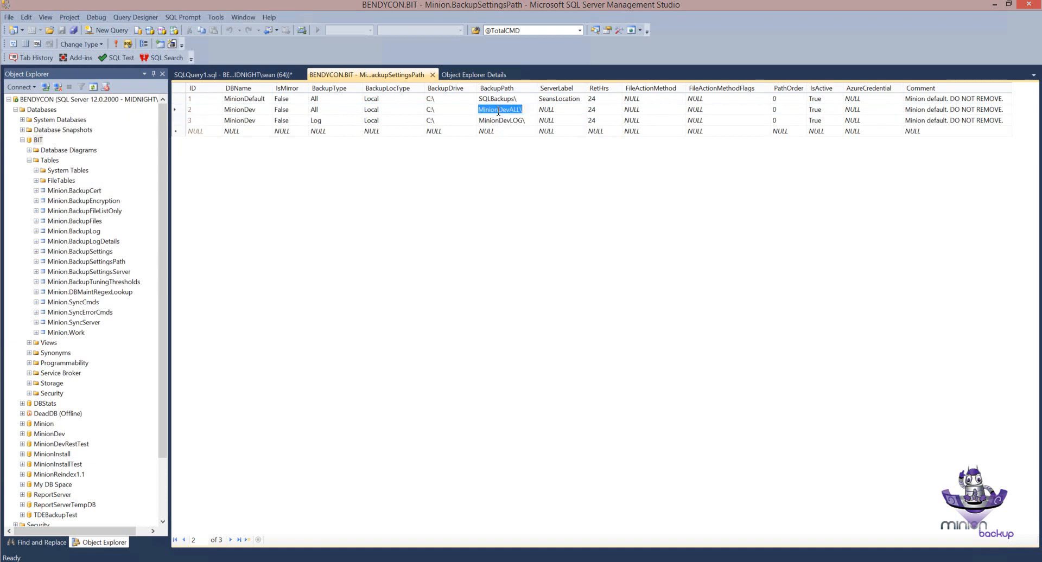
click(182, 123)
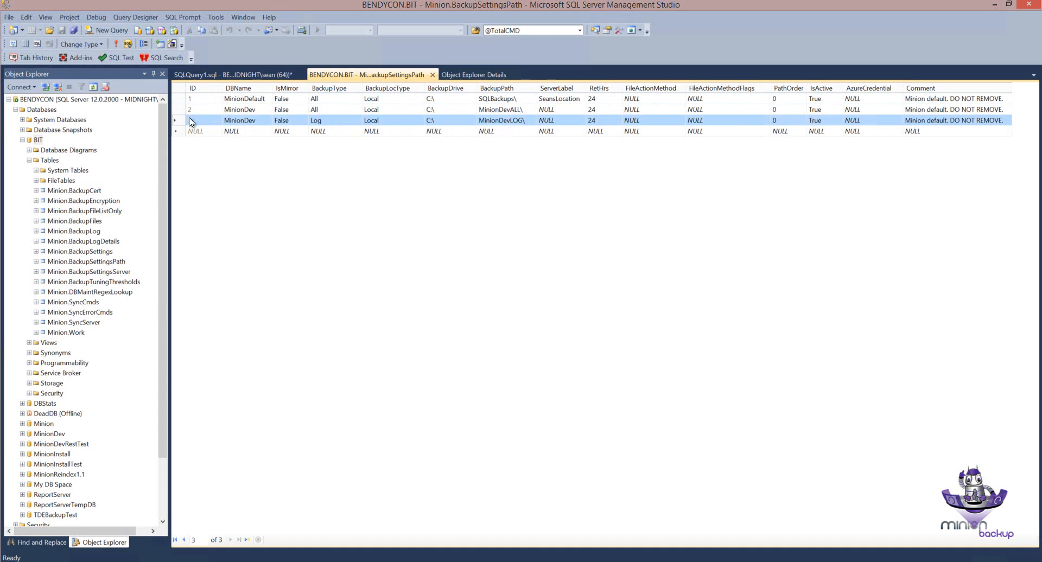
click(232, 109)
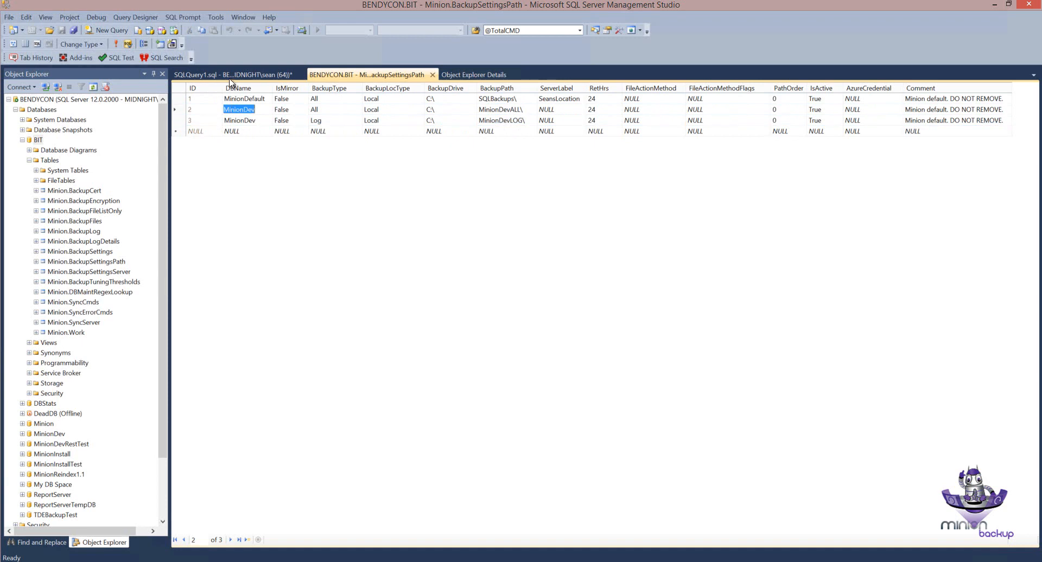
Step: Rerun the Minion.BackupStmtGet call for MinionDev and check the returned BackupPath against the call's Full backup type
click(232, 75)
key(F5)
click(151, 45)
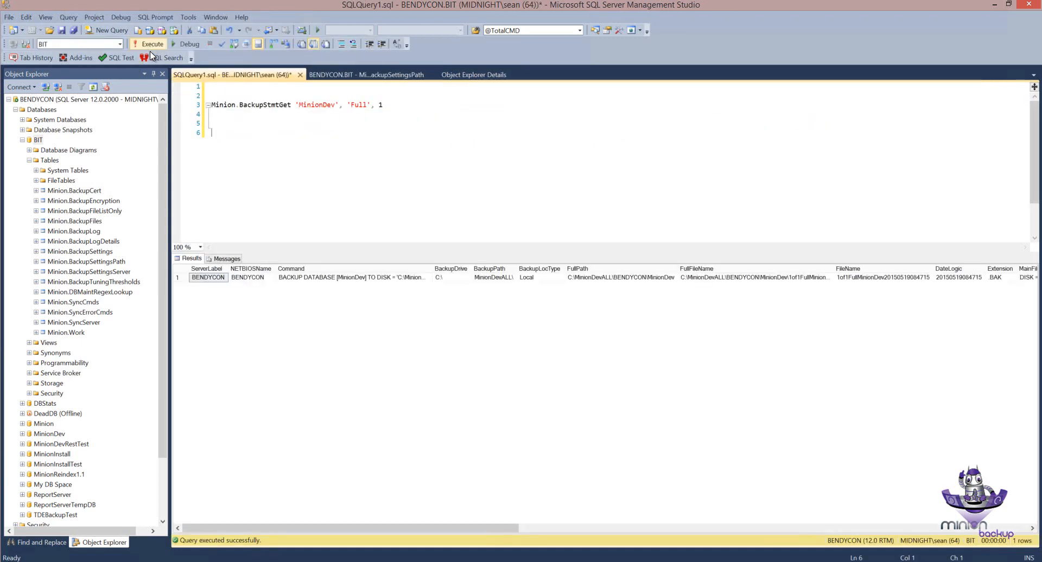
click(486, 278)
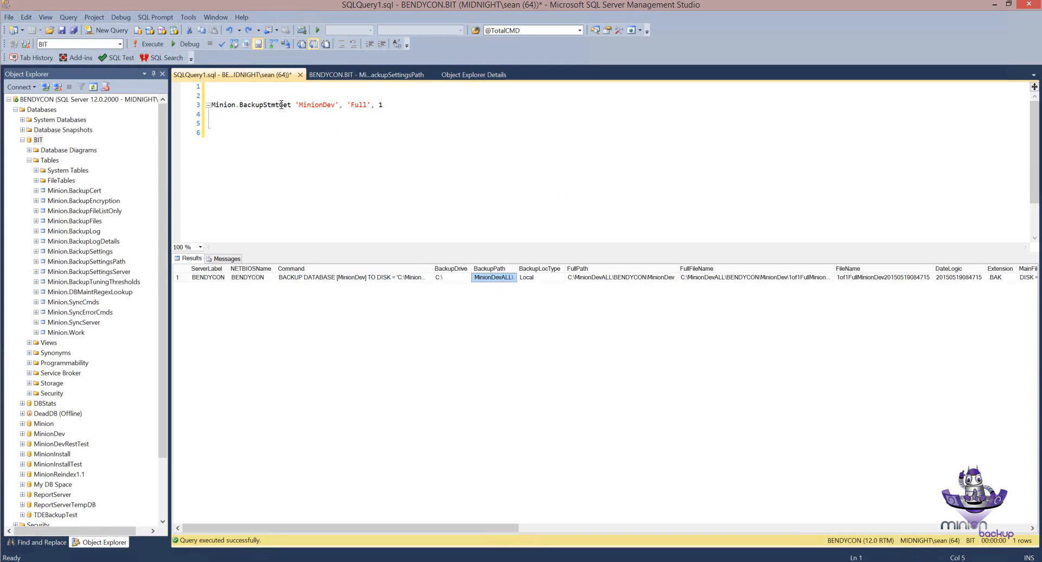
double_click(365, 104)
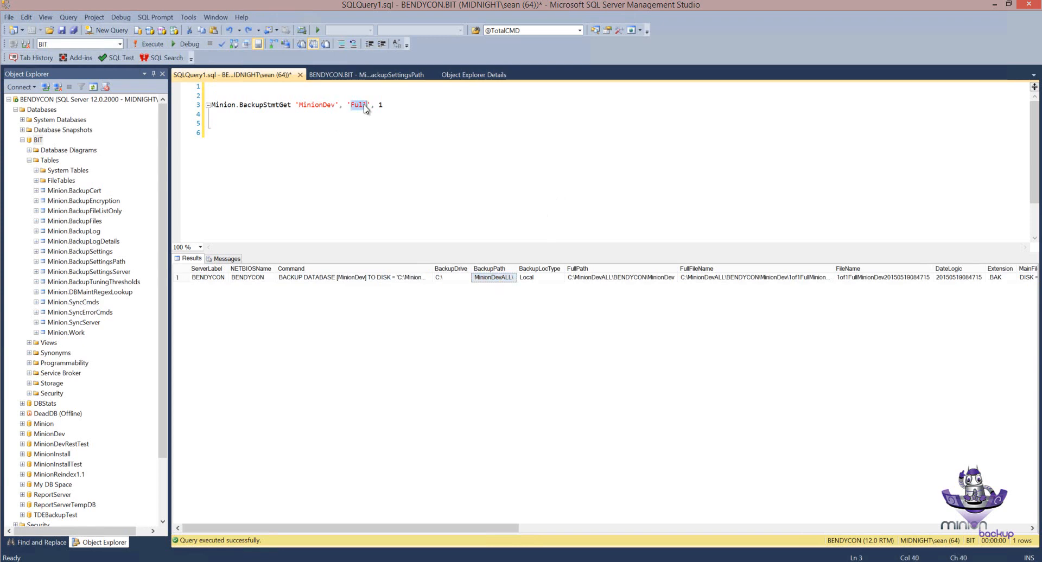
Step: Change the Minion.BackupStmtGet call's backup type to Log, run it for MinionDev, and check the returned BackupPath
text(Log)
click(191, 107)
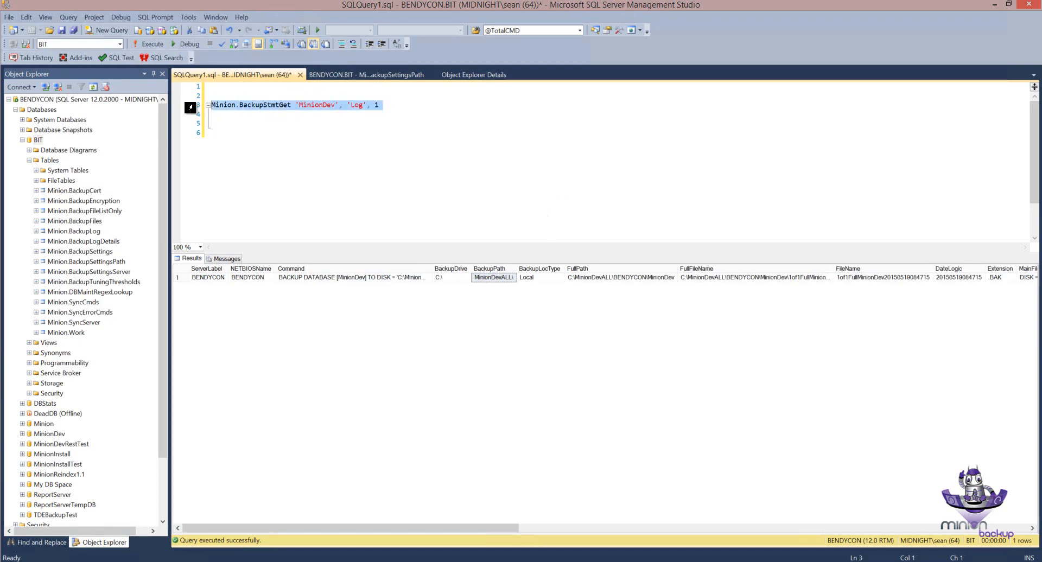
click(145, 45)
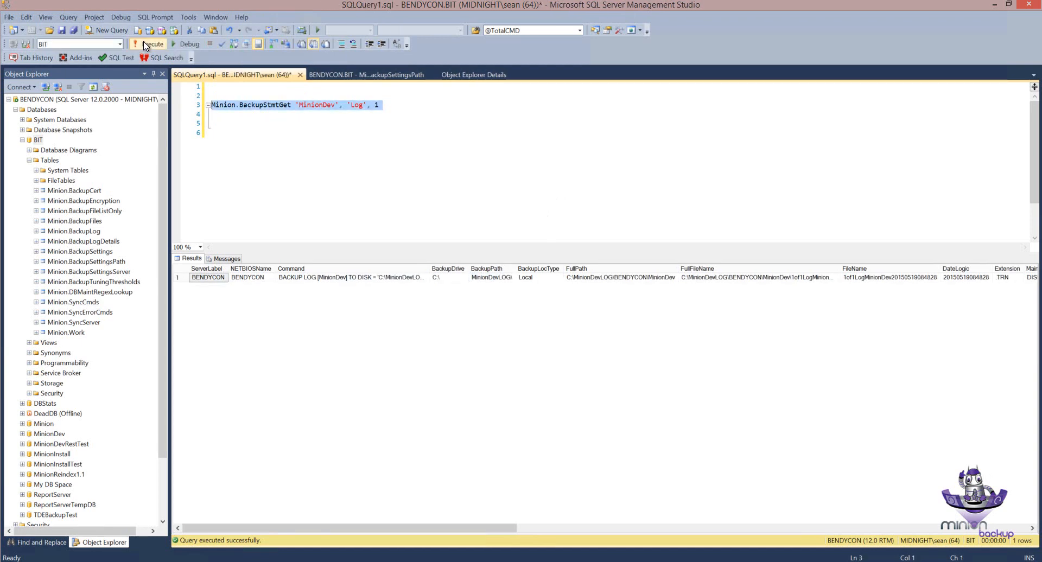
click(488, 279)
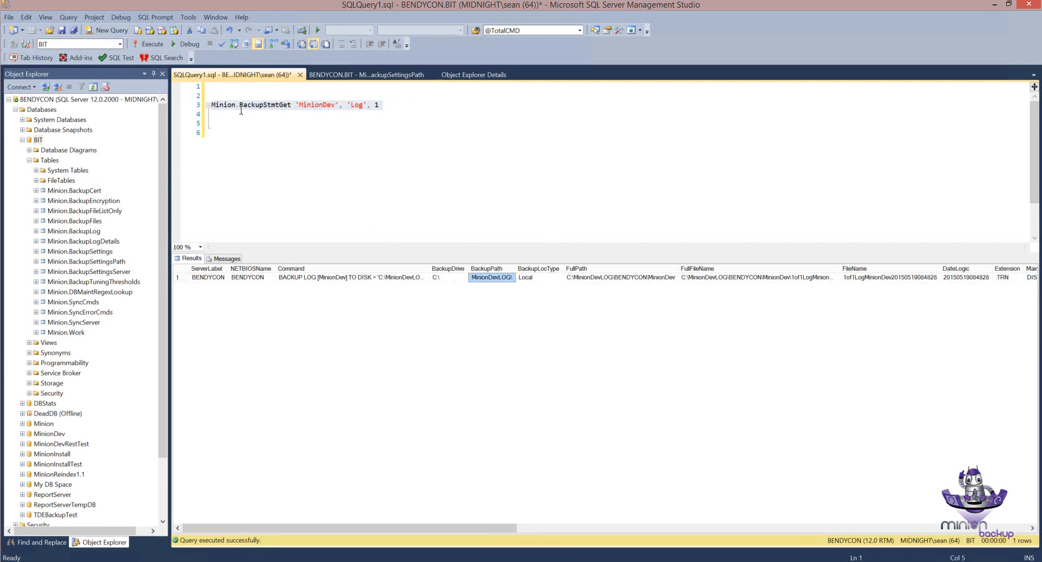
Step: Return to the BackupSettingsPath table and examine how the MinionDefault row and the All and Log MinionDev rows relate by backup type
click(327, 76)
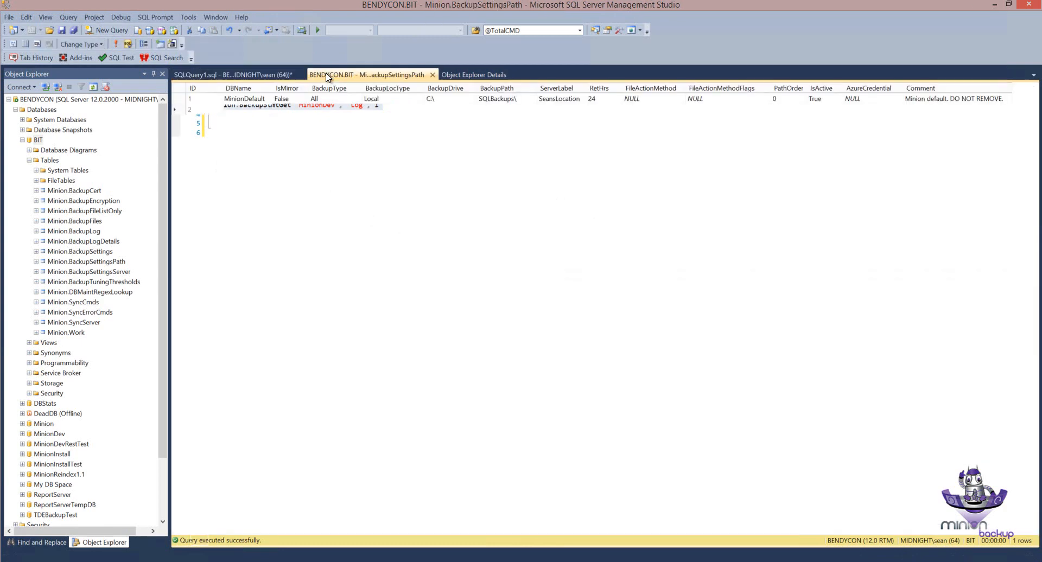
click(181, 99)
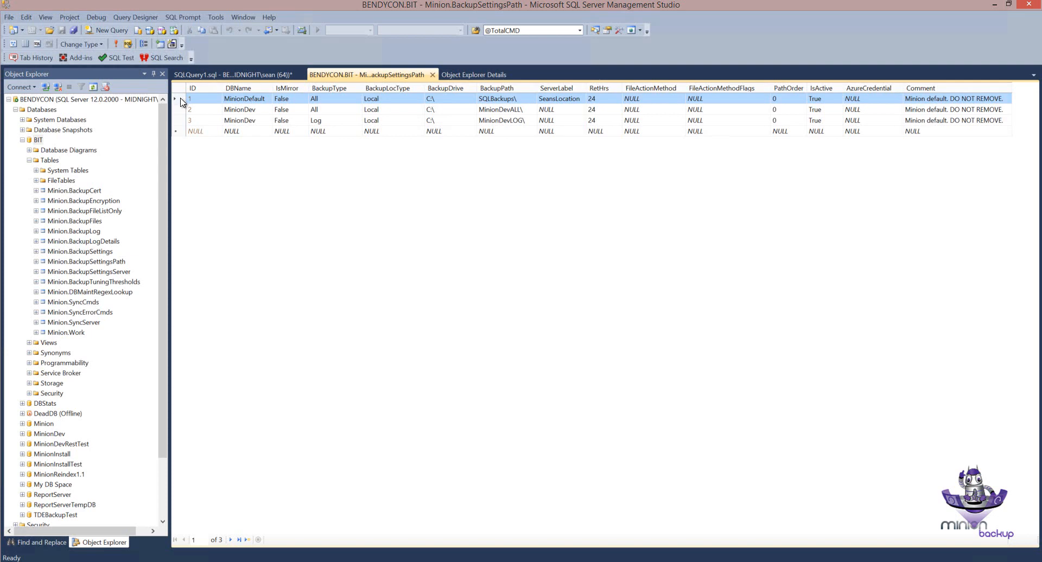
click(178, 110)
click(177, 121)
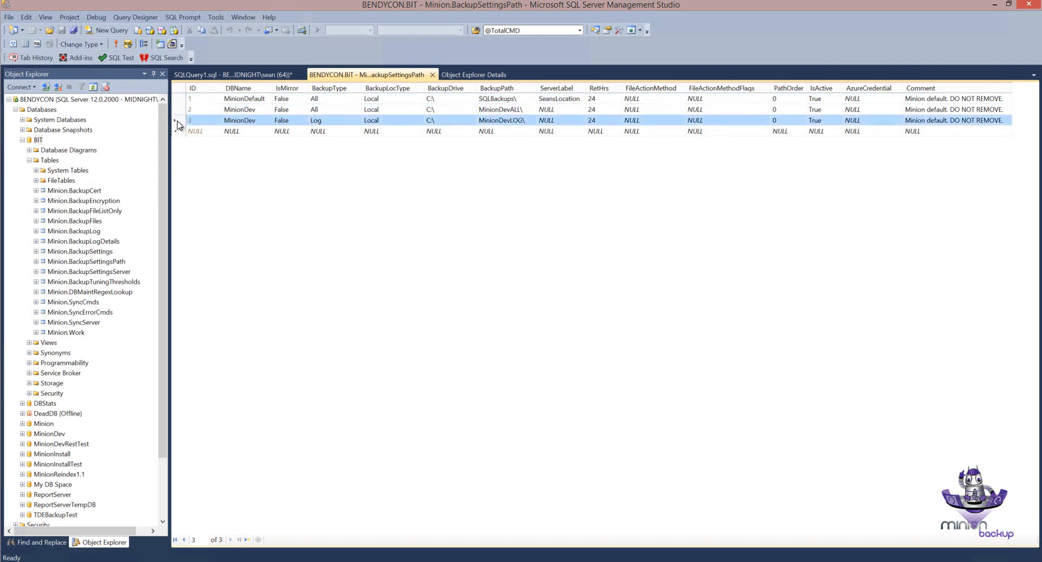
click(178, 110)
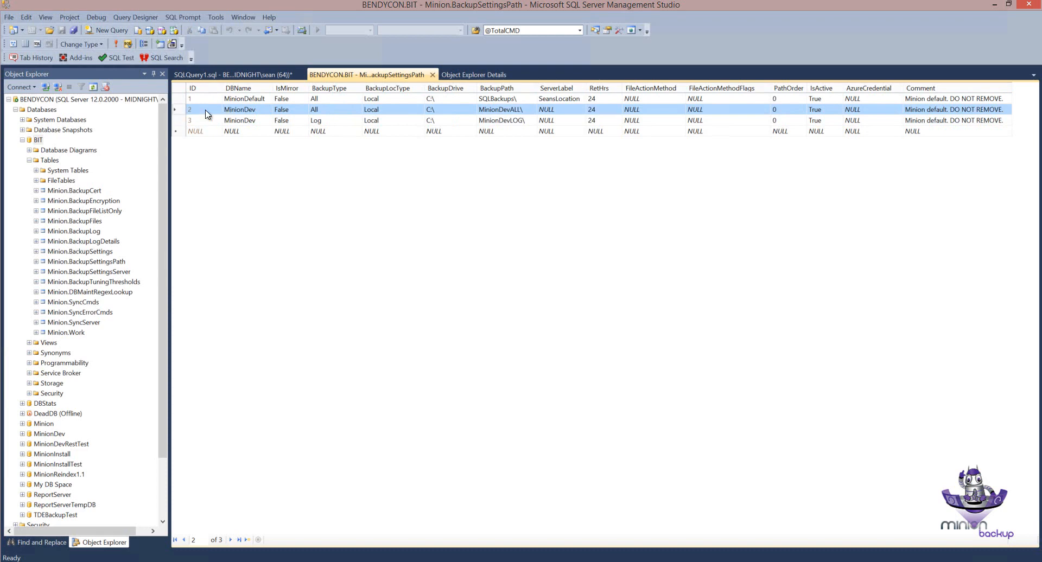
click(177, 99)
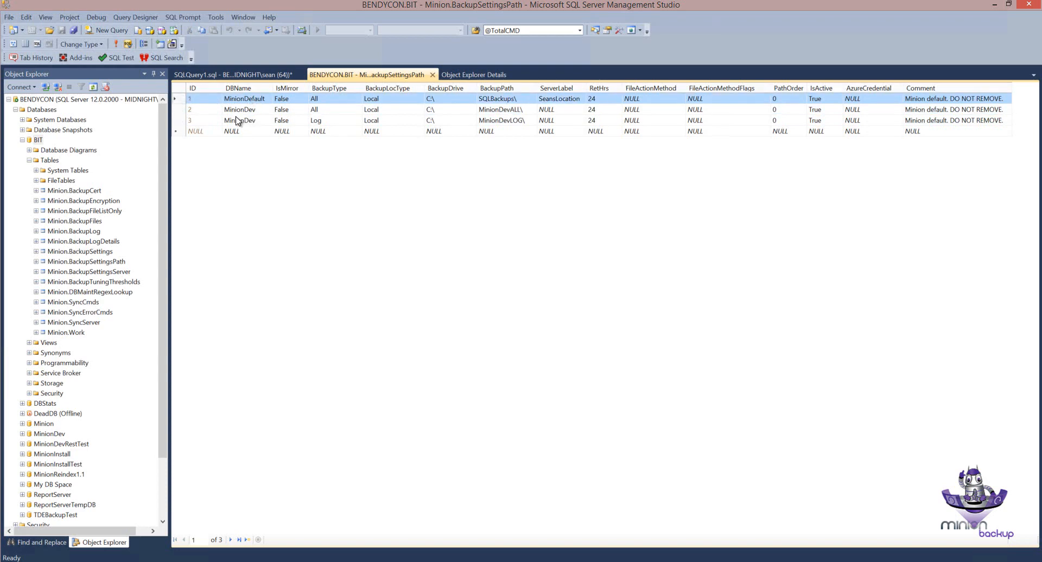
click(180, 112)
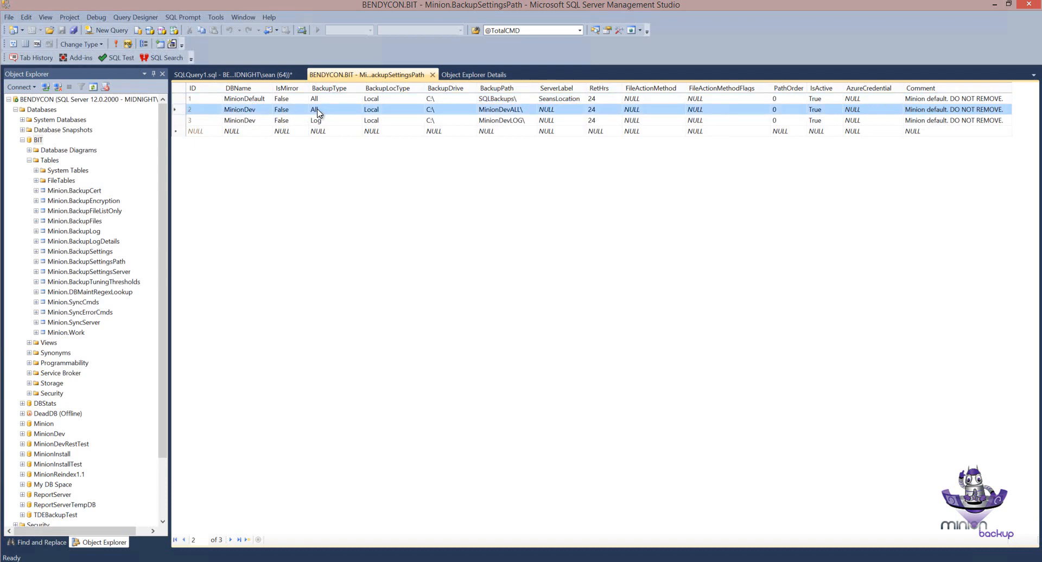
click(182, 122)
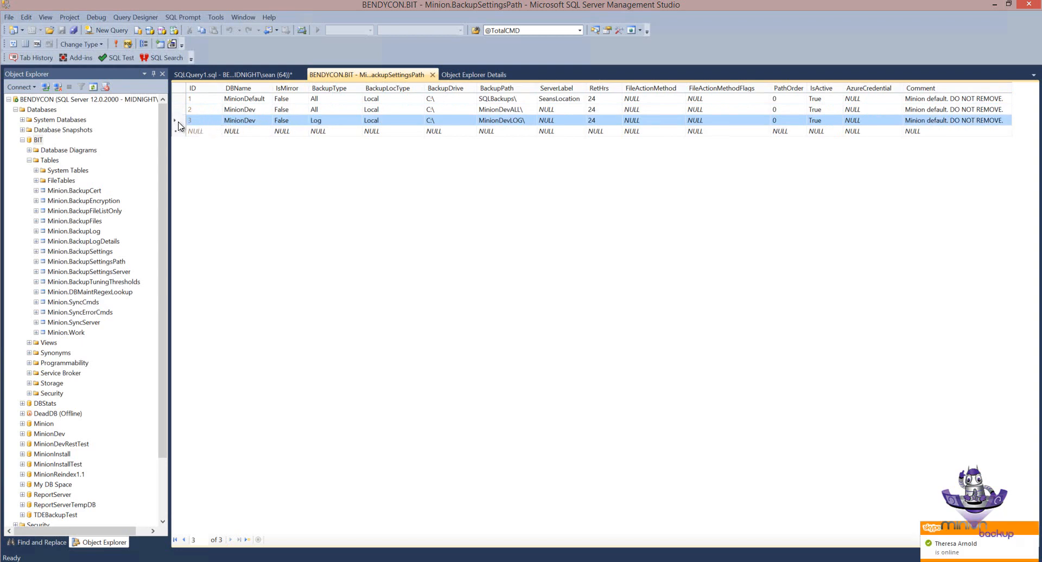
click(328, 121)
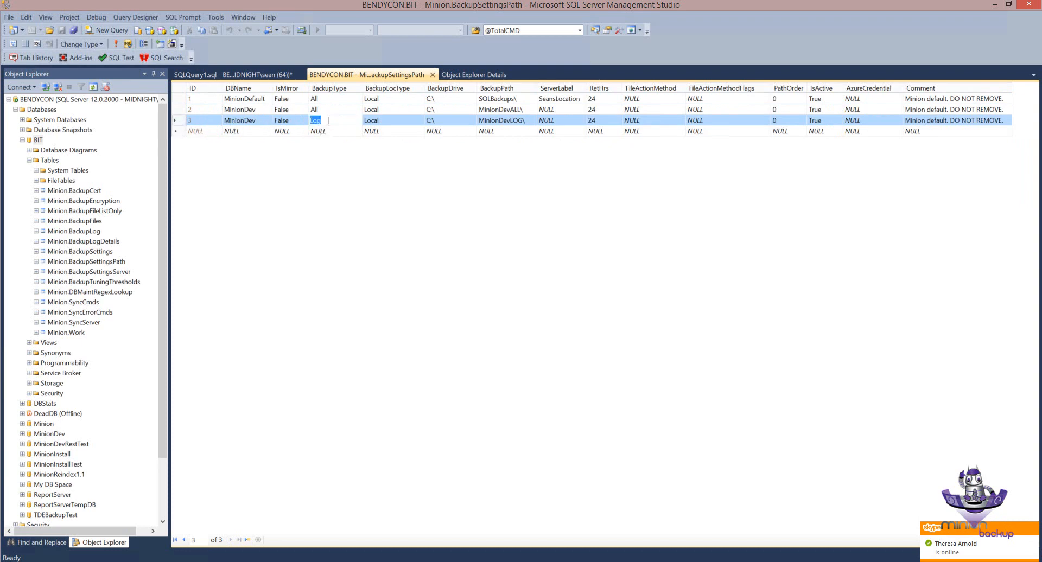
click(181, 111)
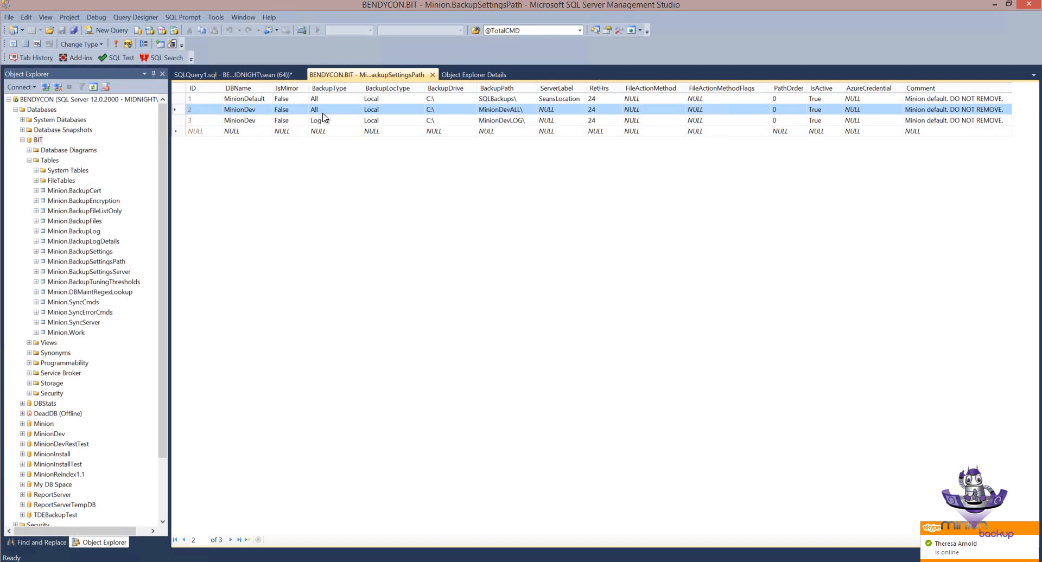
click(506, 100)
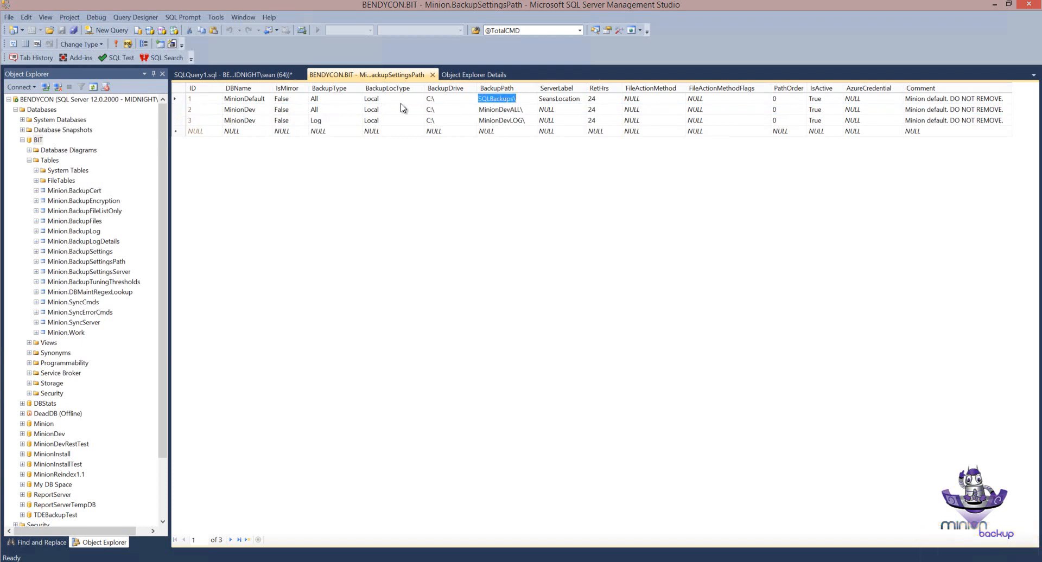
click(184, 123)
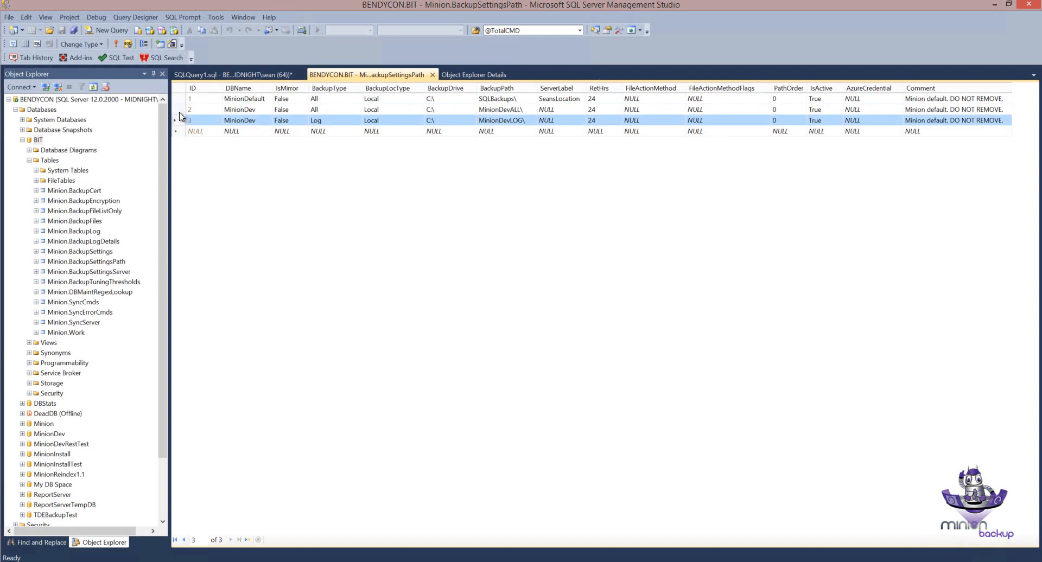
Step: Delete the MinionDev row with BackupType All from the BackupSettingsPath table and confirm the deletion
click(179, 112)
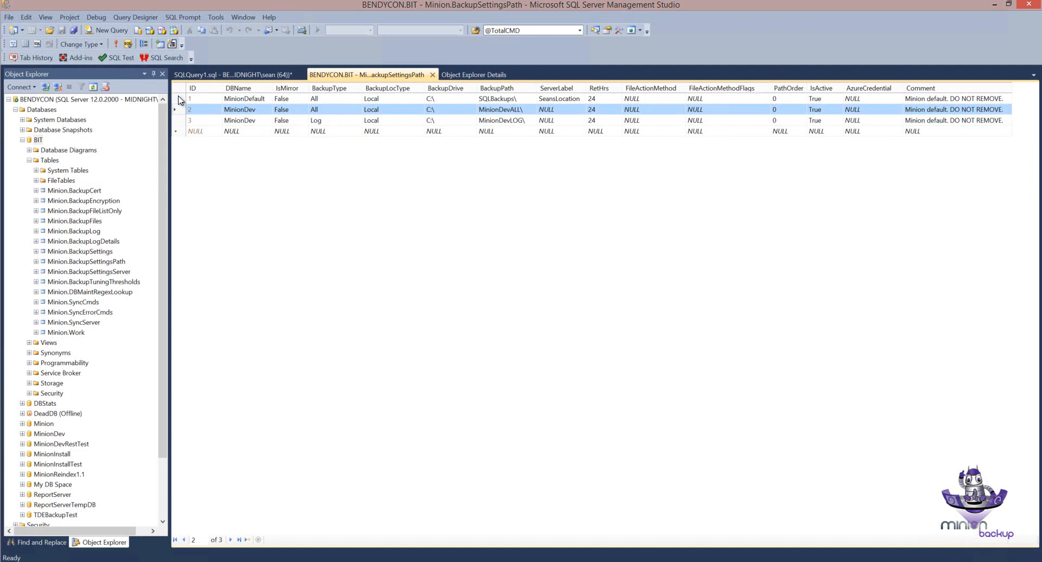
right_click(178, 110)
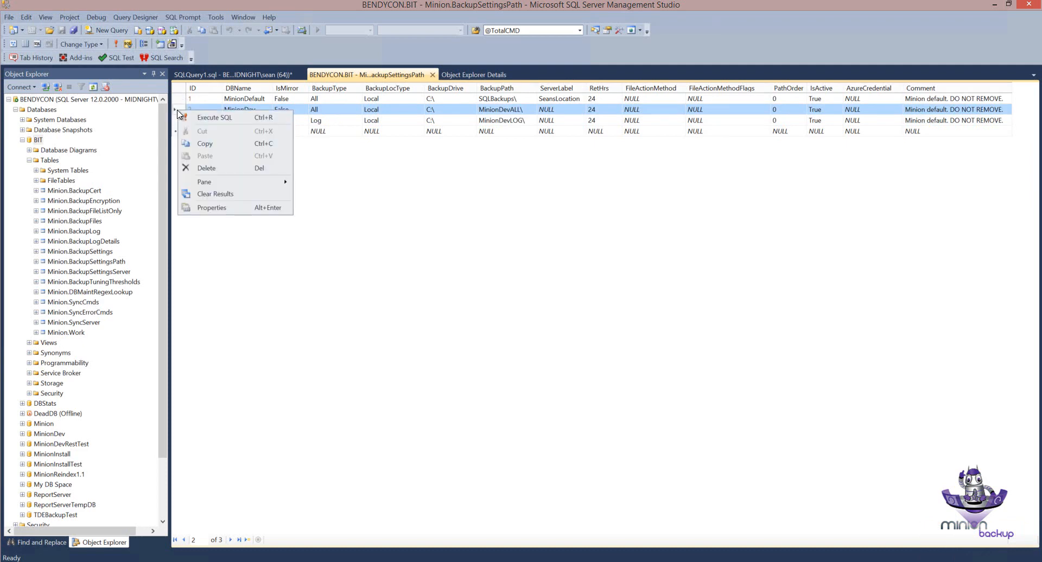
click(212, 173)
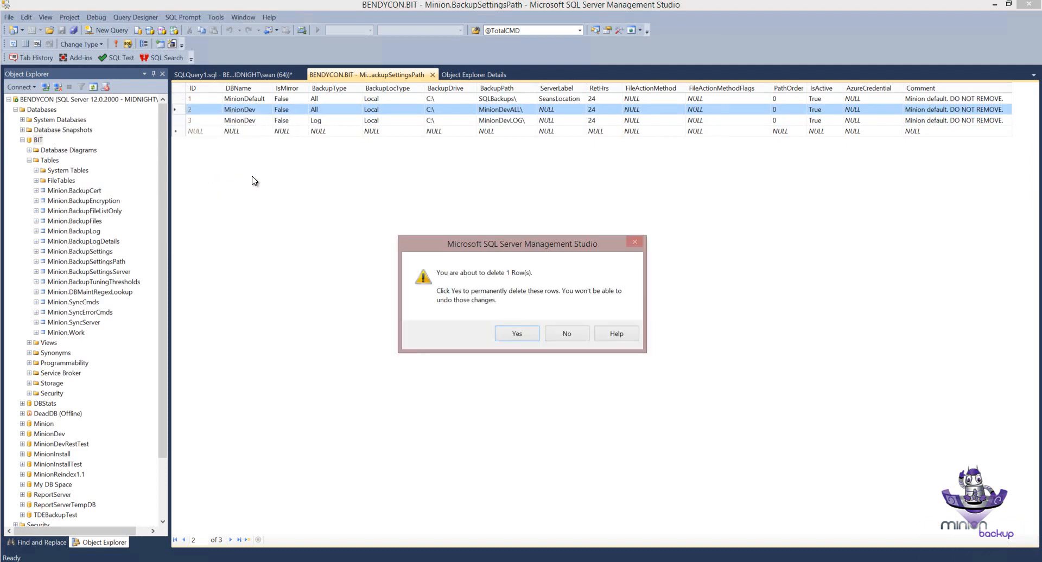
click(518, 332)
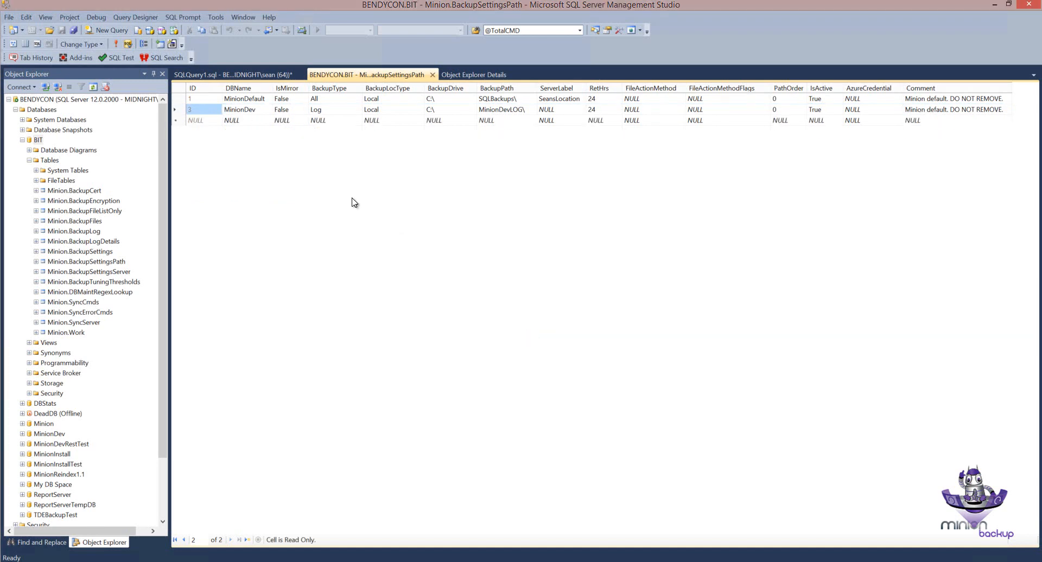
Step: Compare the MinionDefault row's drive and path with the remaining MinionDev row's database name, backup type and path
click(184, 101)
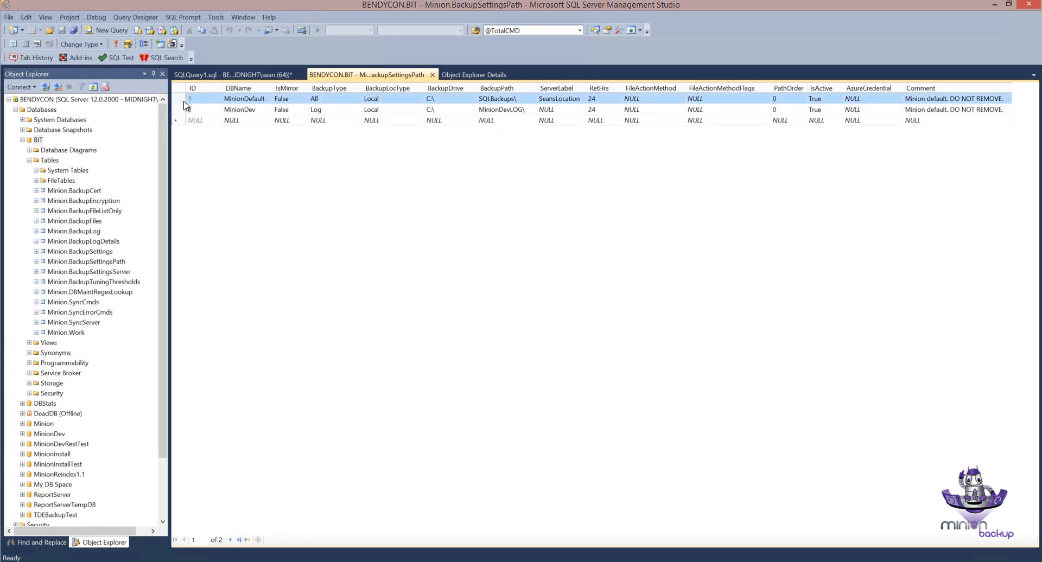
click(499, 101)
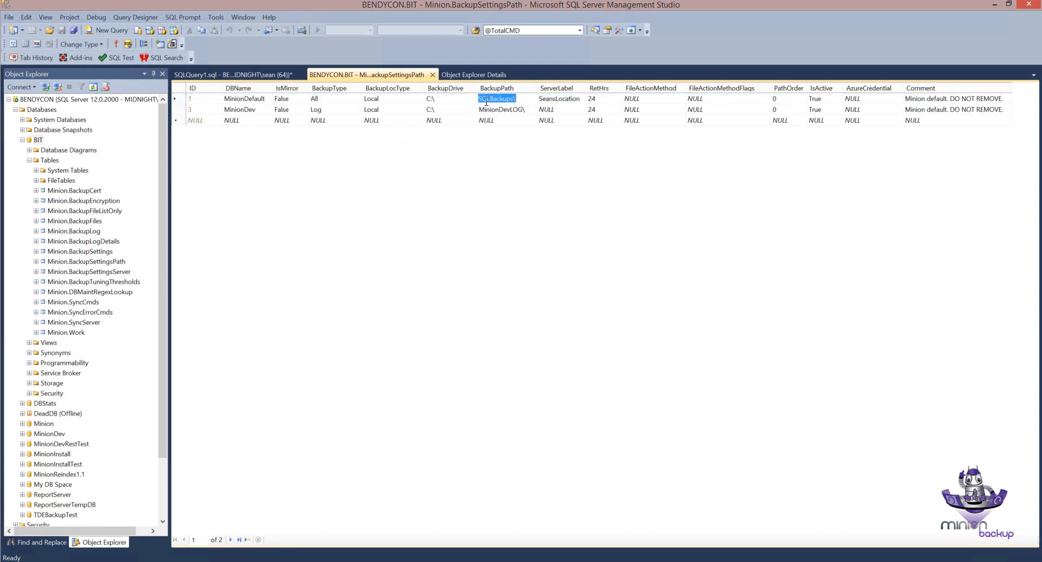
click(445, 101)
click(316, 110)
click(253, 110)
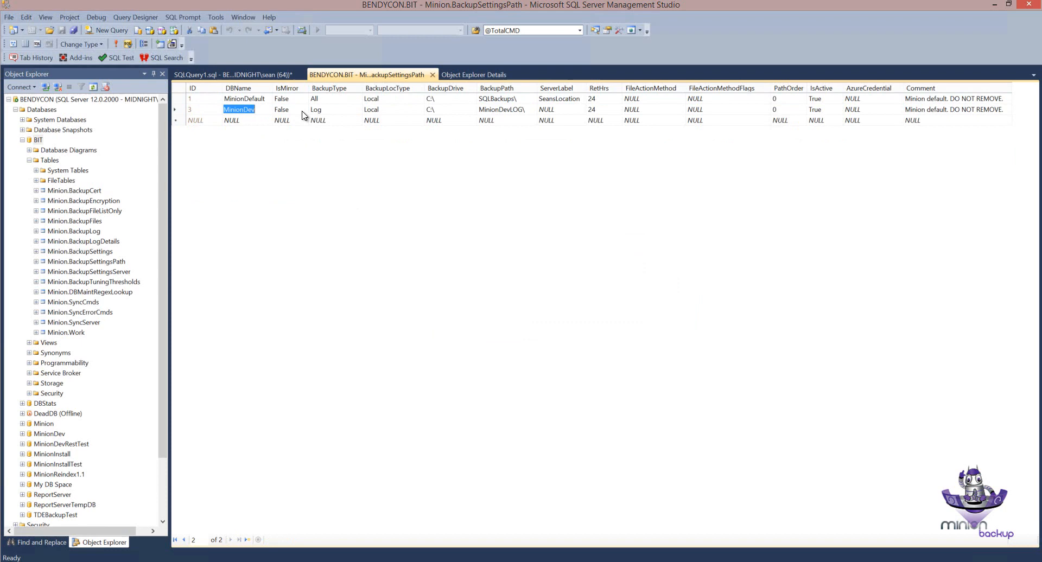
click(340, 111)
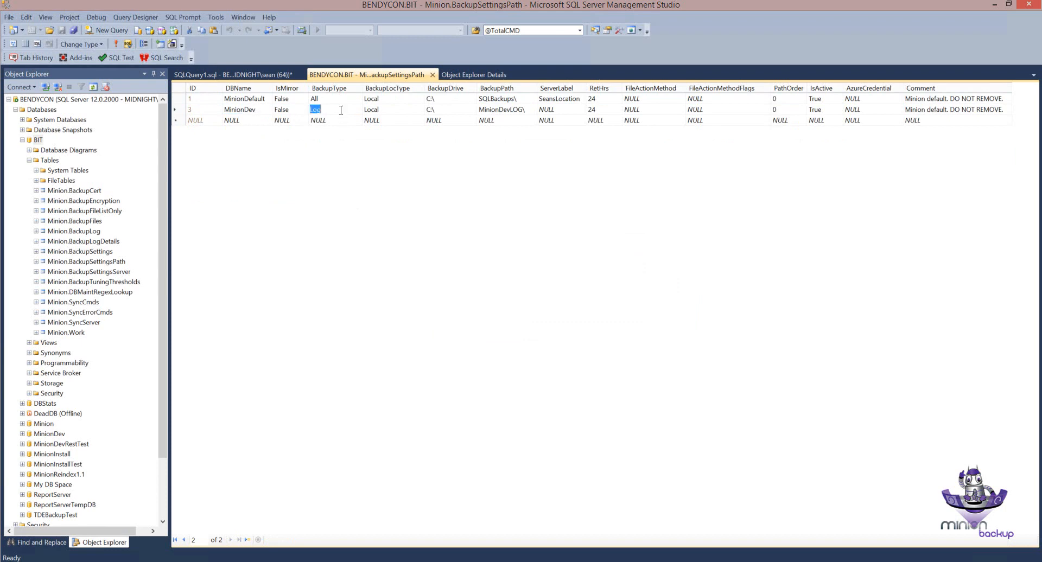
click(517, 110)
click(178, 110)
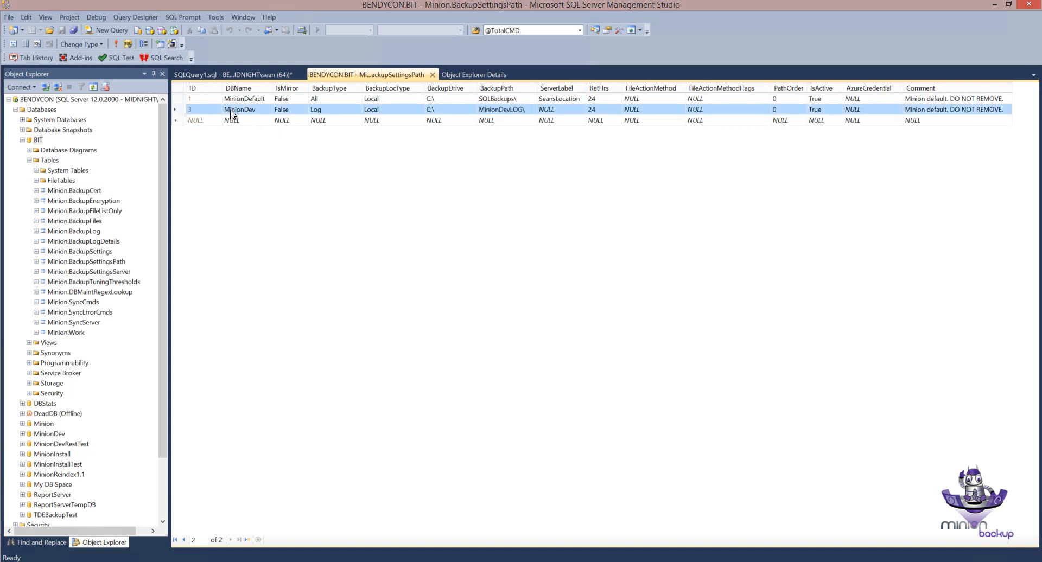
click(250, 114)
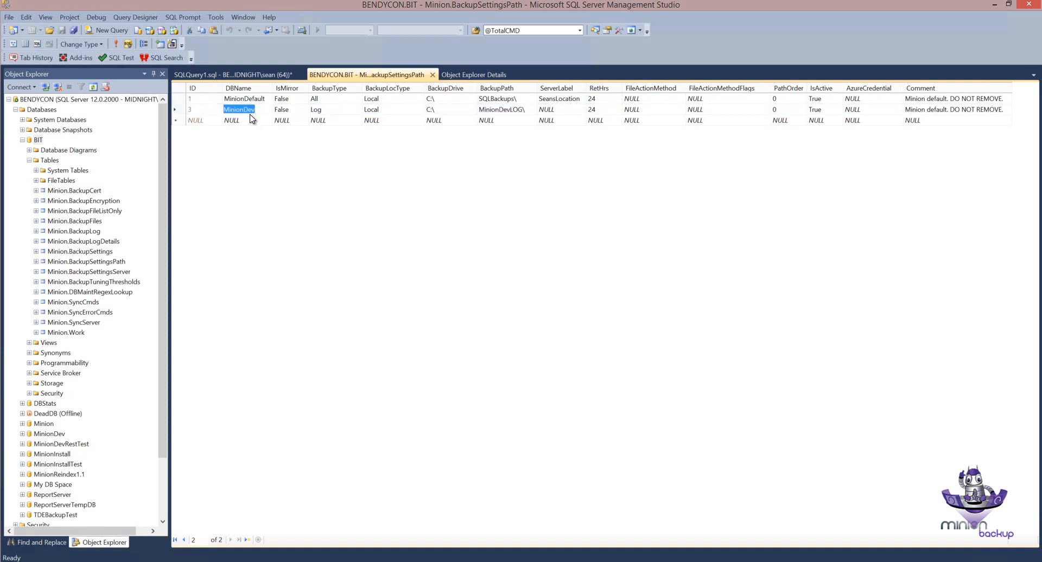
click(180, 111)
click(179, 100)
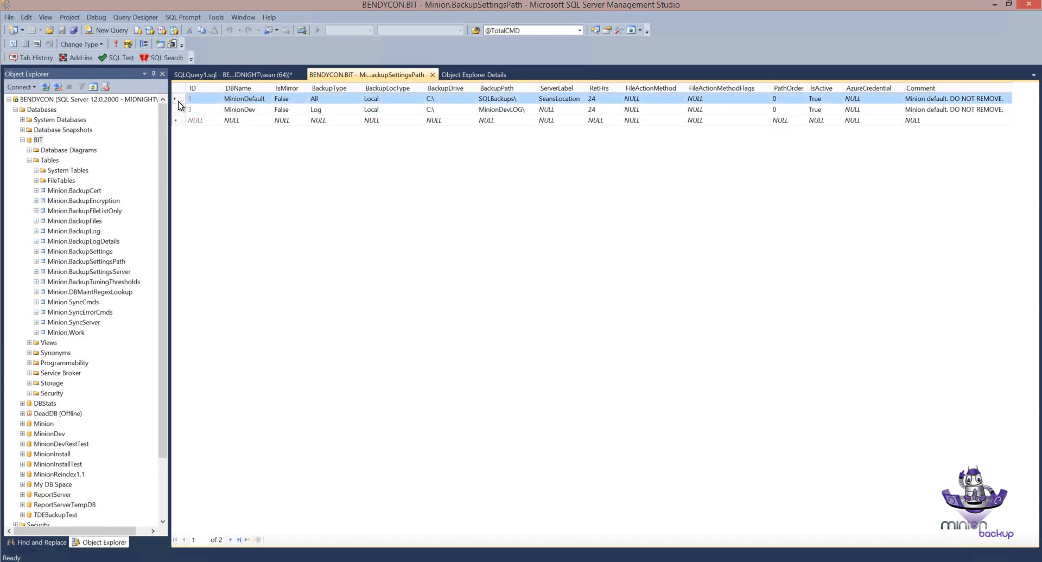
Step: Duplicate the MinionDev Log row into the empty new row of the BackupSettingsPath table
click(179, 111)
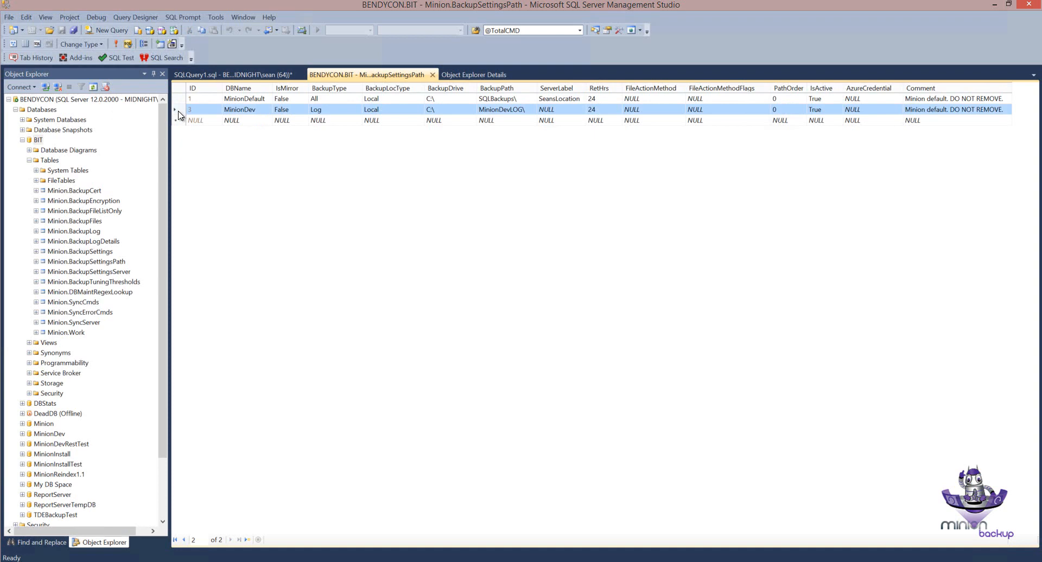
right_click(179, 115)
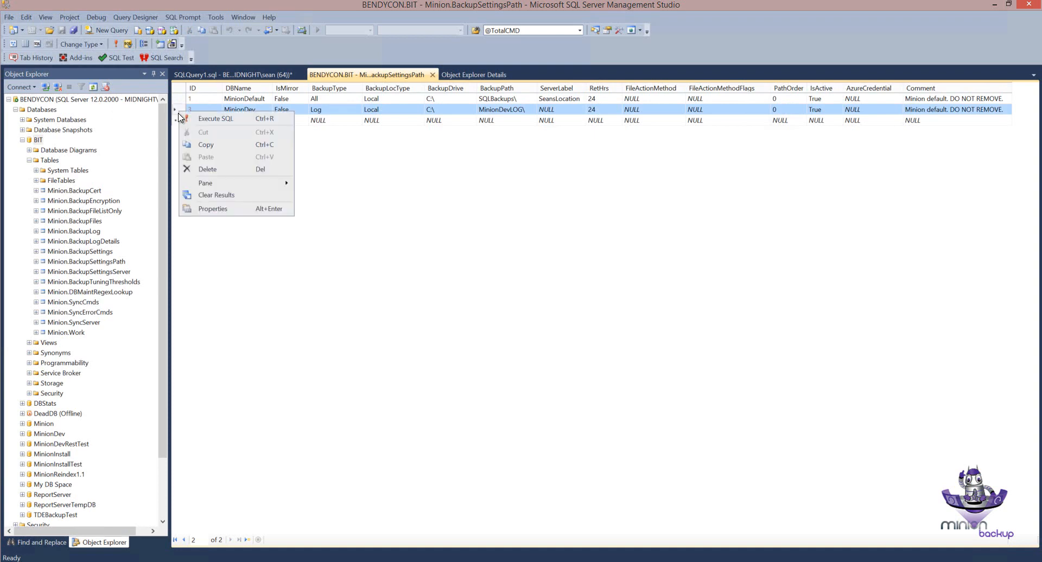
click(205, 145)
click(177, 121)
right_click(179, 122)
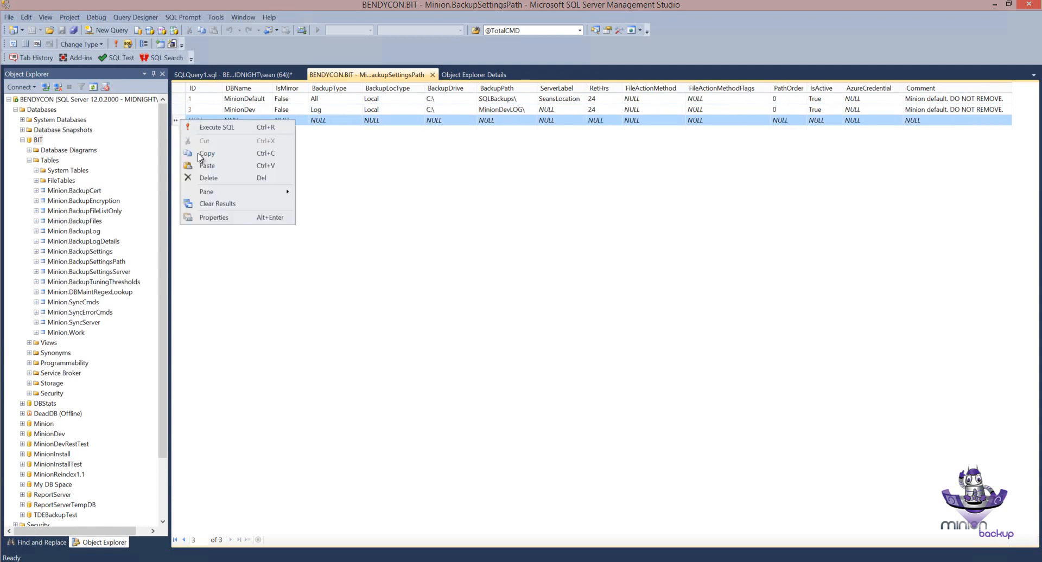
click(207, 167)
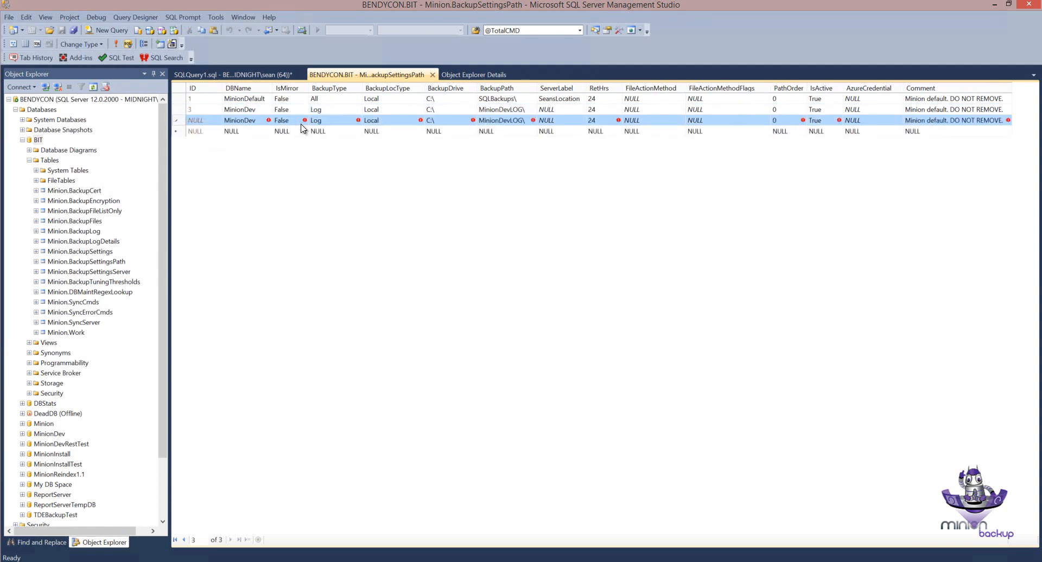
Step: Set the duplicated MinionDev row's BackupType to All and commit the row
click(320, 122)
text(All)
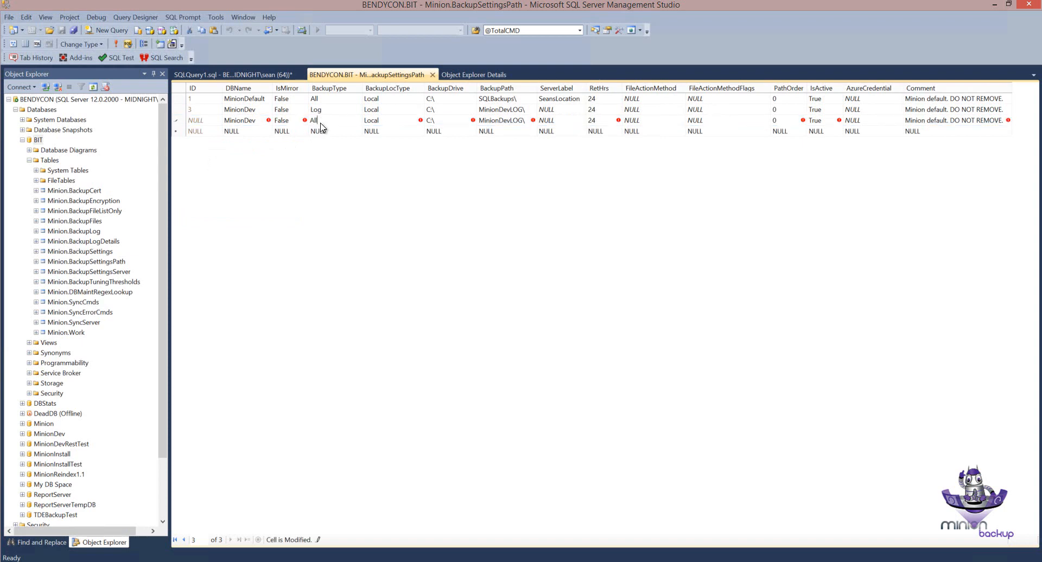
key(Down)
click(178, 121)
click(180, 111)
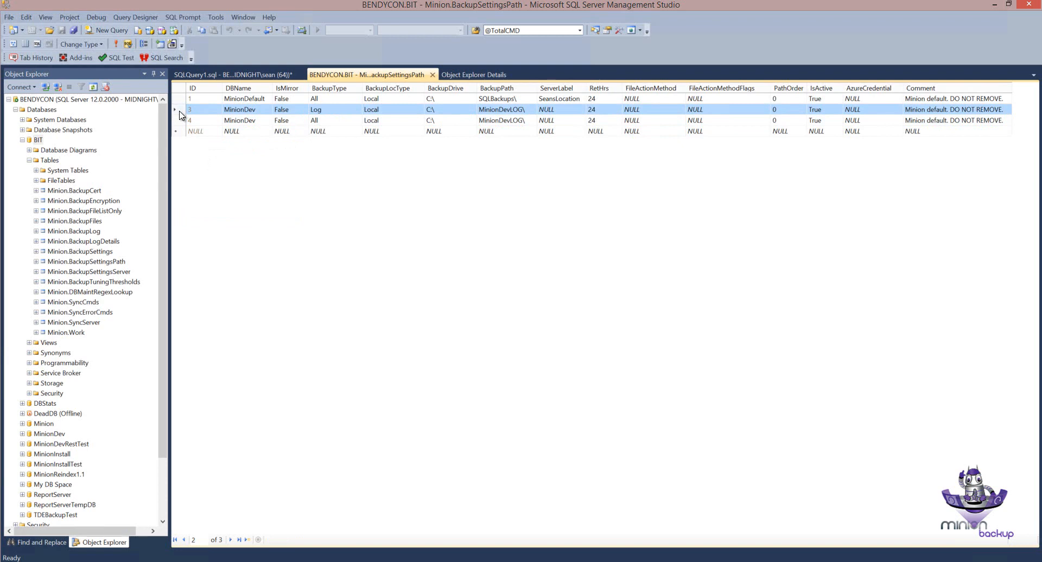
Step: Set the newest MinionDev row's BackupType to Full
click(317, 120)
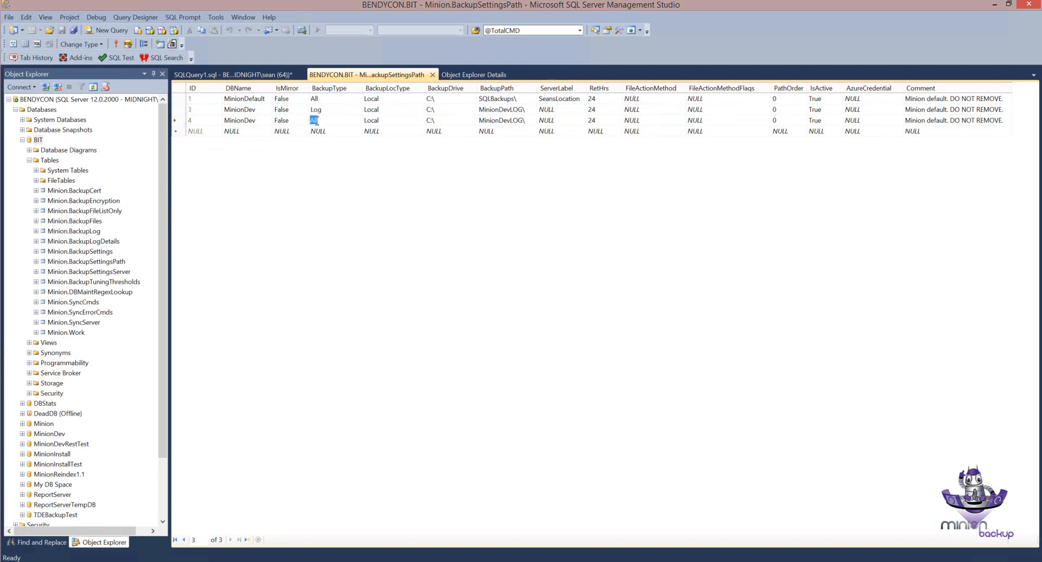
text(Fu)
click(182, 121)
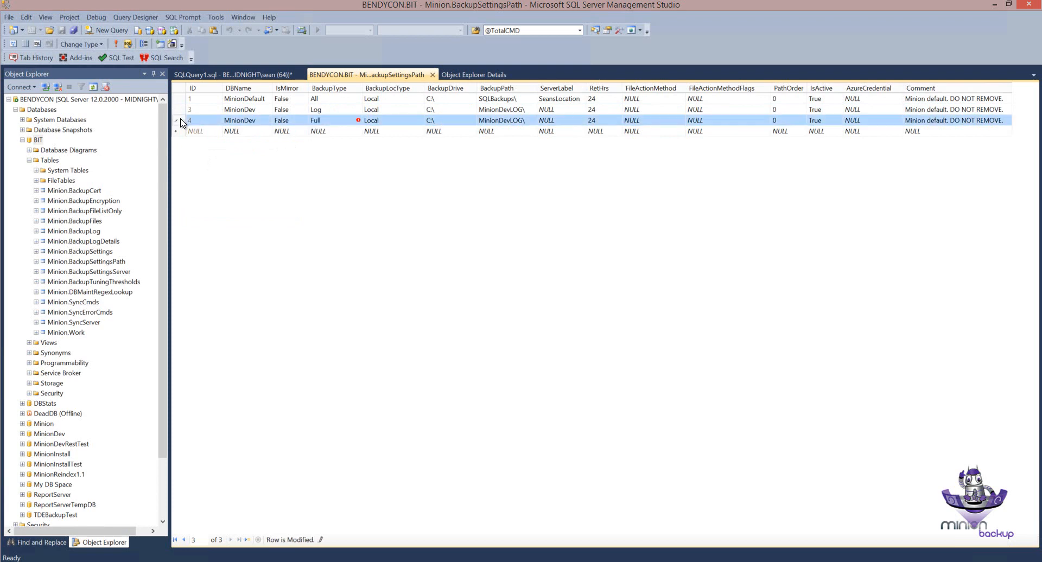
Step: Duplicate the MinionDev Full row into the empty new row and set the copy's BackupType to Diff
right_click(181, 120)
click(199, 152)
right_click(182, 137)
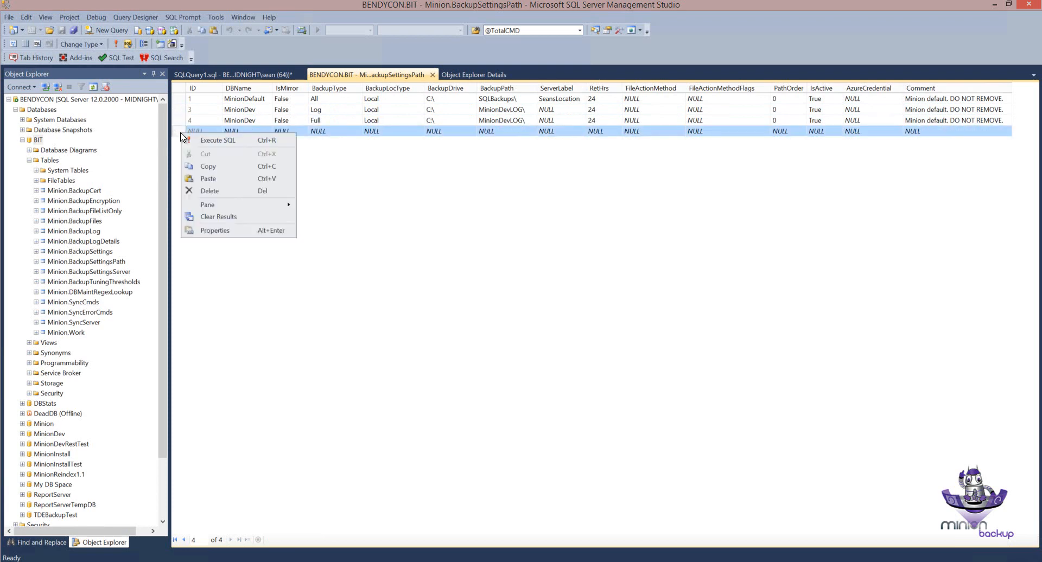
click(202, 181)
click(316, 131)
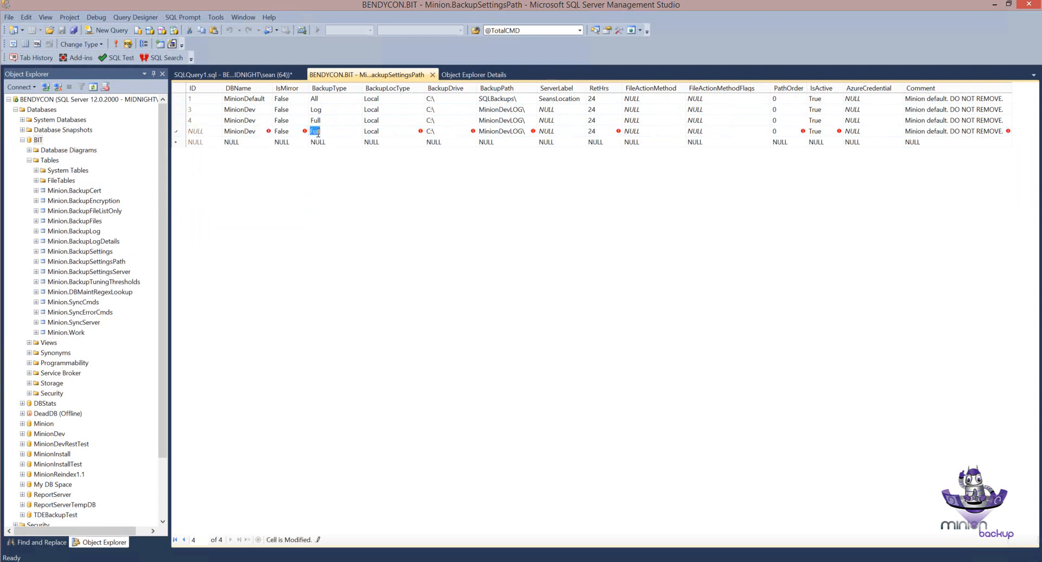
key(Down)
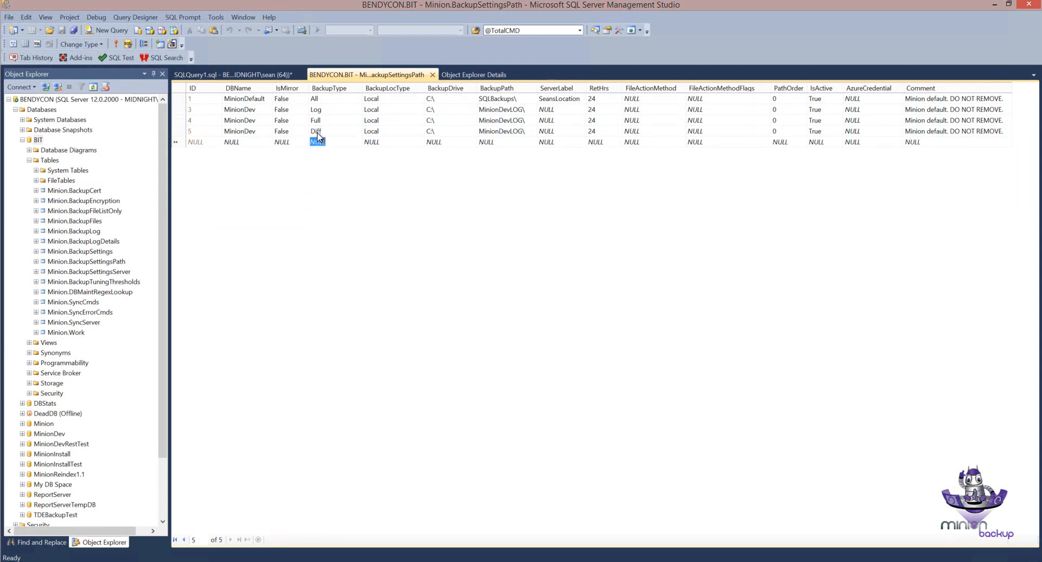
Step: Delete the MinionDev row with BackupType Full from the BackupSettingsPath table
click(176, 110)
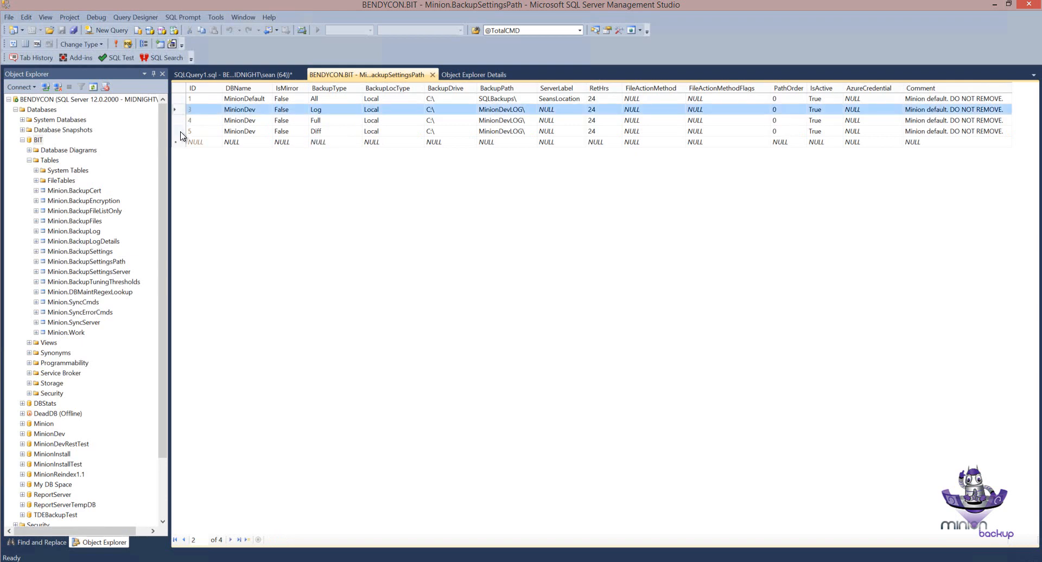
shift+click(182, 134)
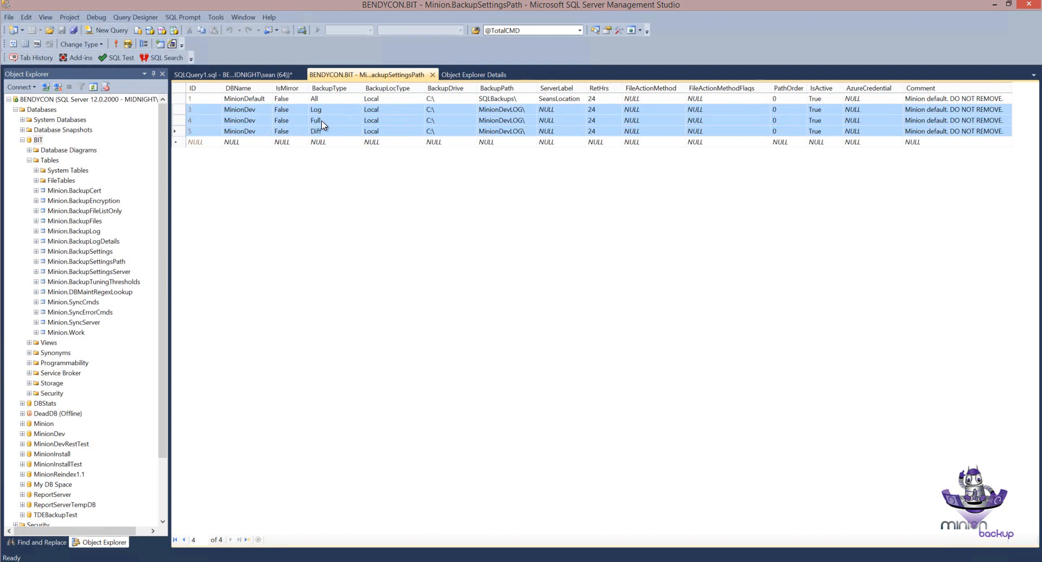
click(181, 121)
right_click(182, 123)
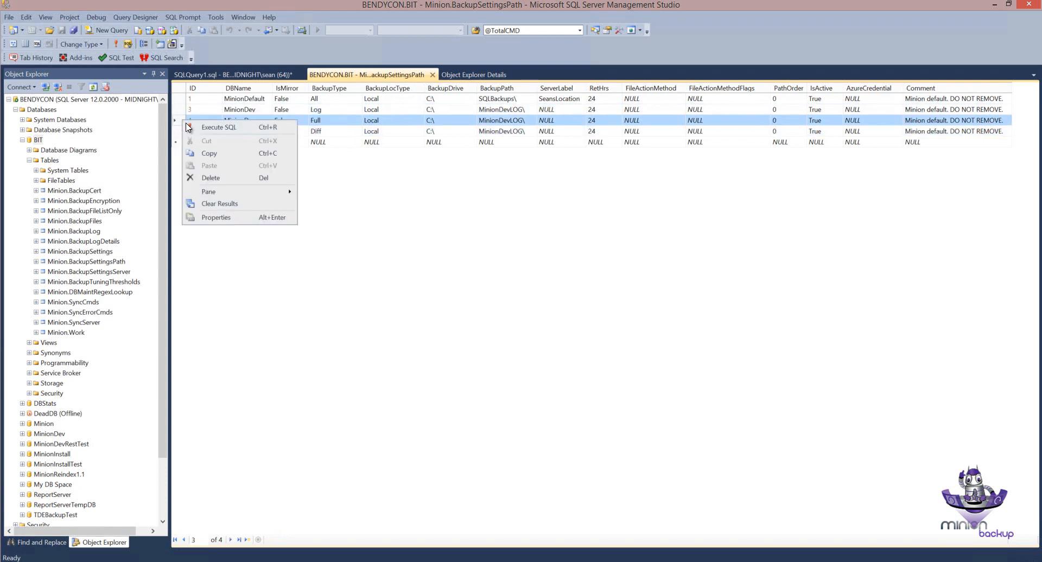
click(205, 179)
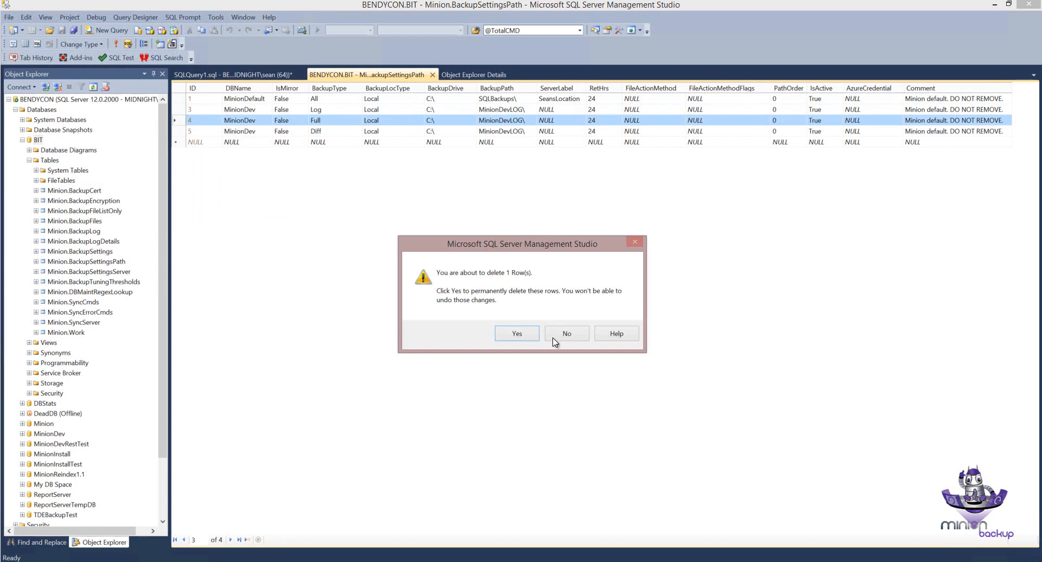
click(517, 332)
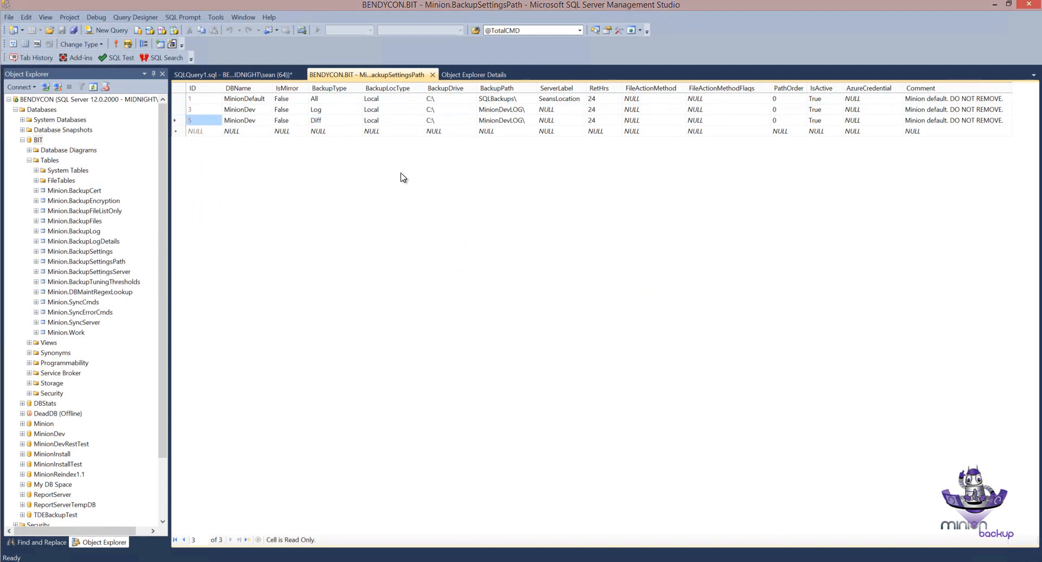
Step: Set the BackupType of the MinionDev Diff row to All and commit the row
click(335, 119)
text(All)
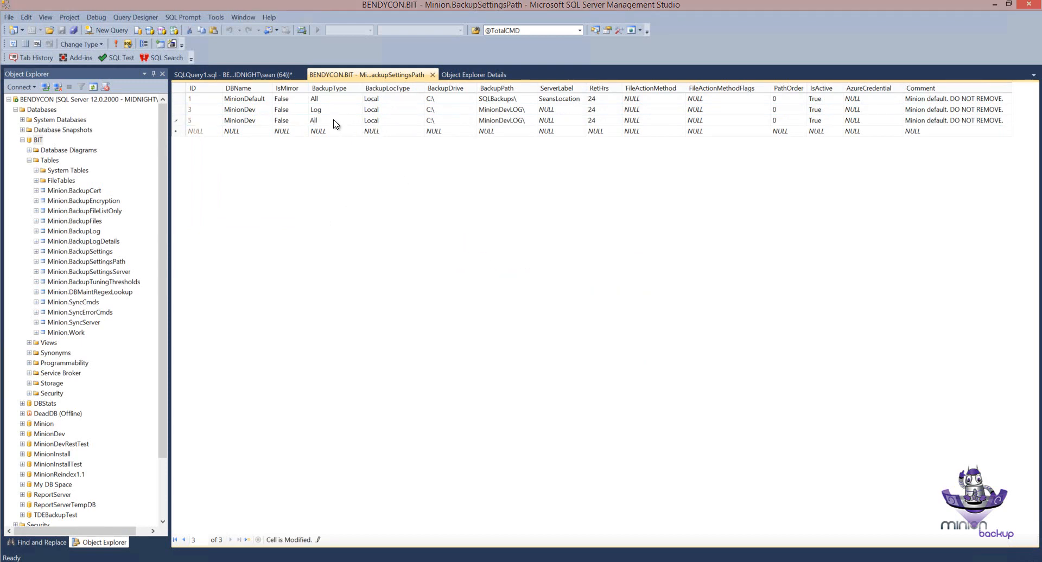
key(Down)
click(182, 120)
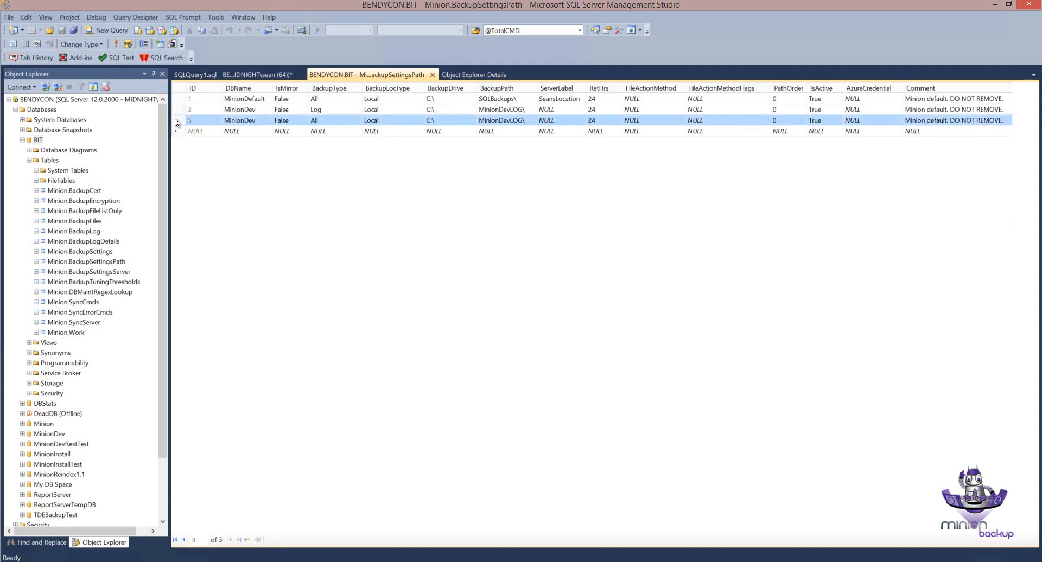
click(185, 110)
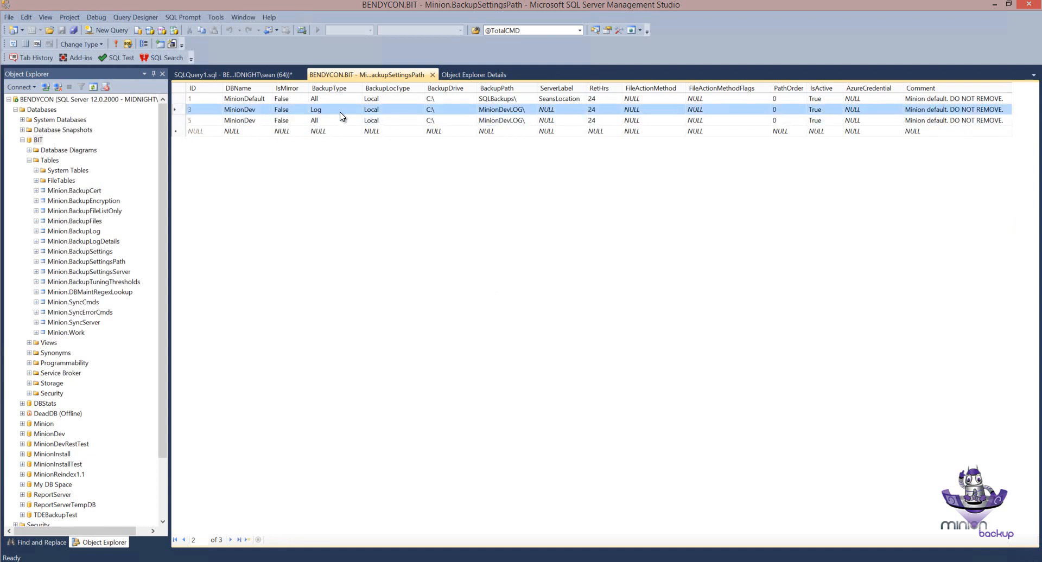
Step: Copy the MinionDefault row's BackupPath, SQLBackups\, into the MinionDev All row and commit it
click(509, 123)
click(505, 98)
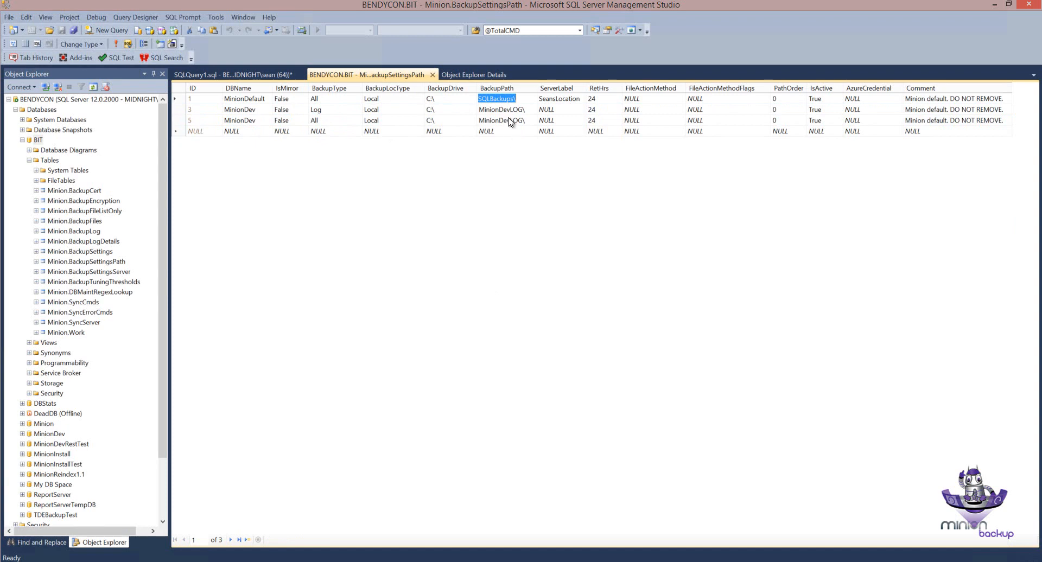
click(508, 119)
key(ctrl+v)
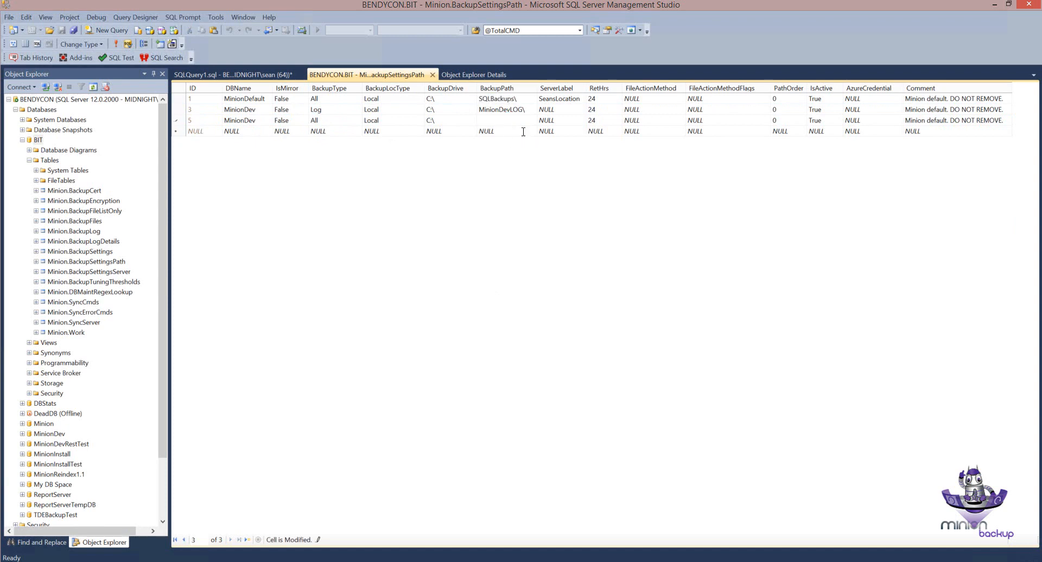
click(515, 131)
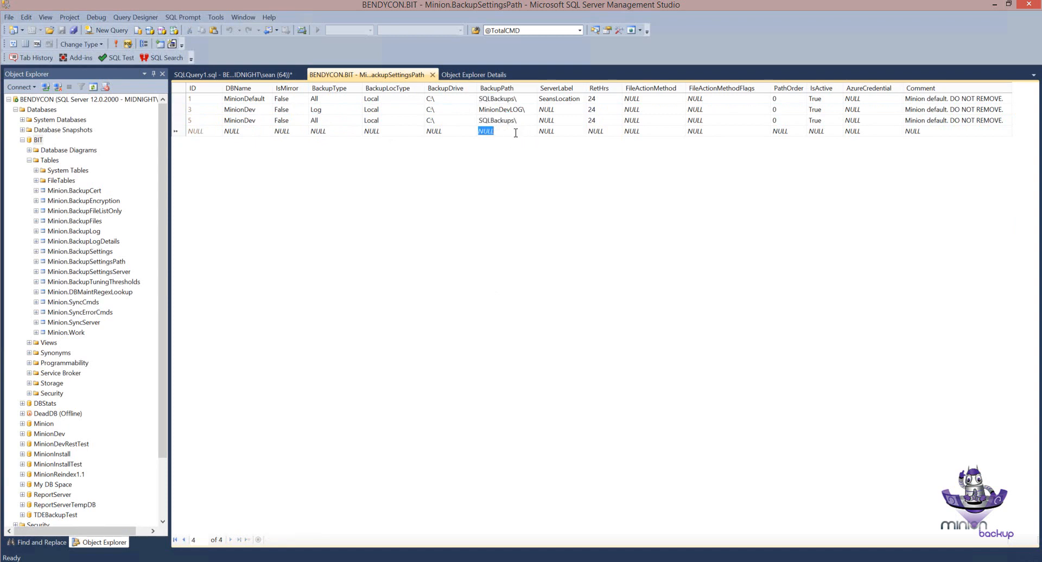
Step: Compare the MinionDefault row with the MinionDev Log and All rows to see which path settings apply to each backup type
click(185, 99)
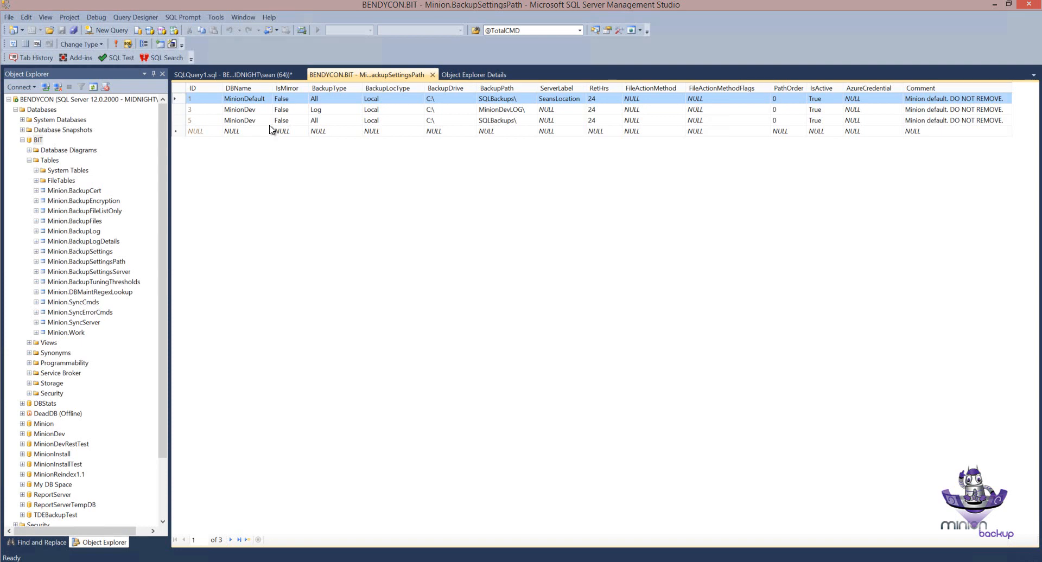
click(183, 111)
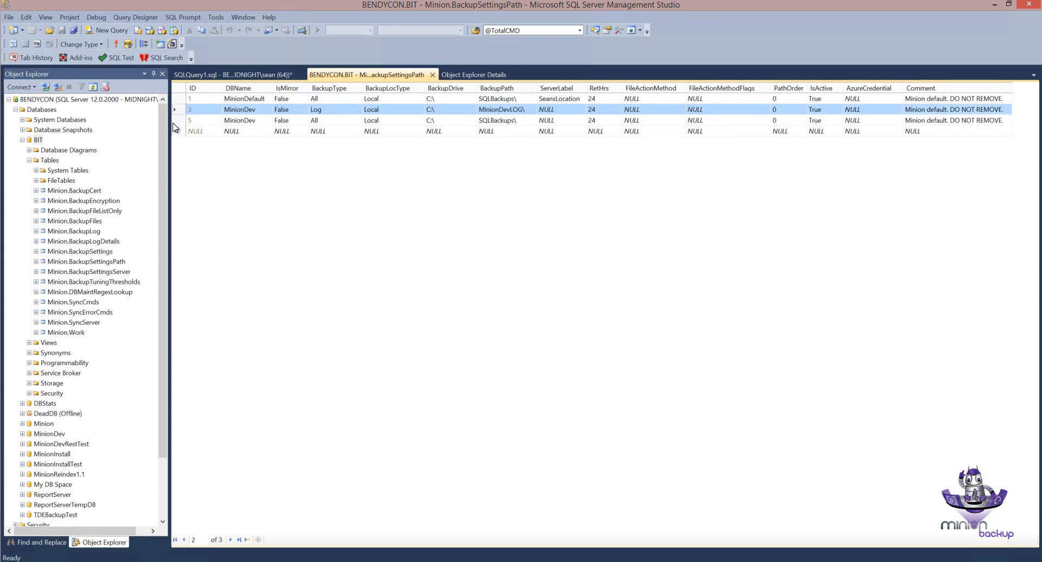
click(176, 121)
click(176, 110)
click(176, 121)
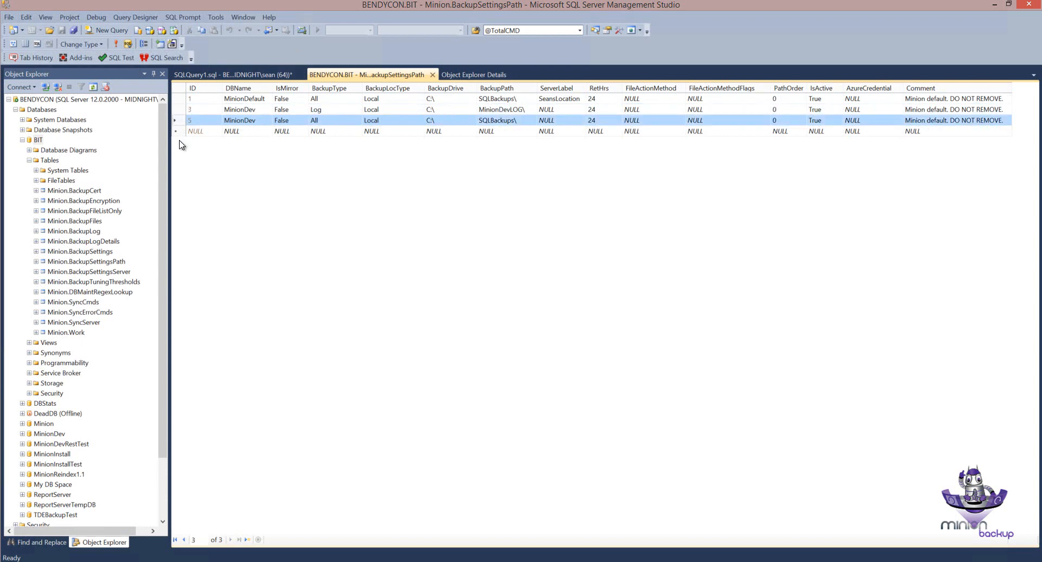
click(181, 110)
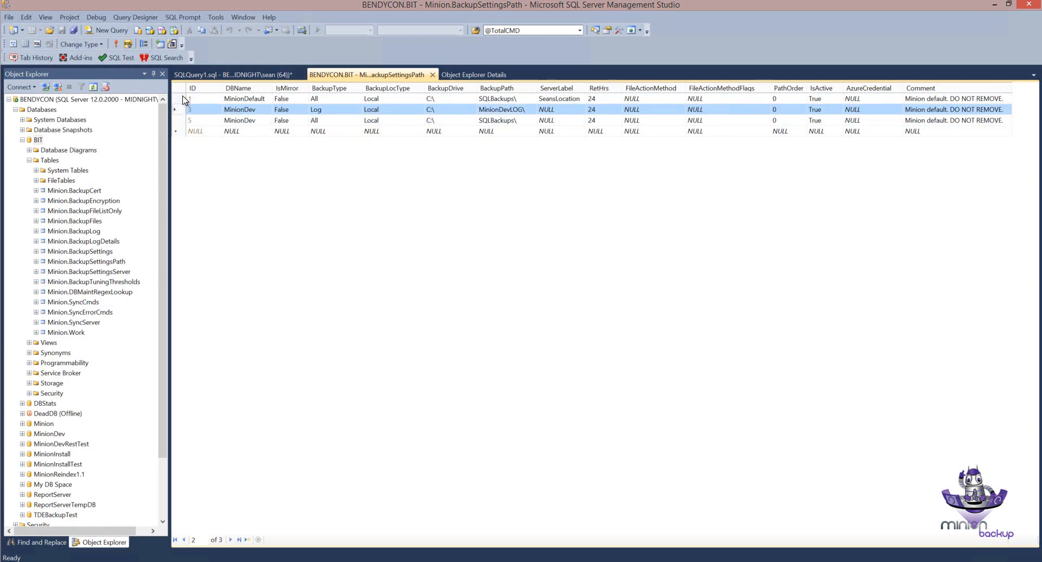
click(183, 100)
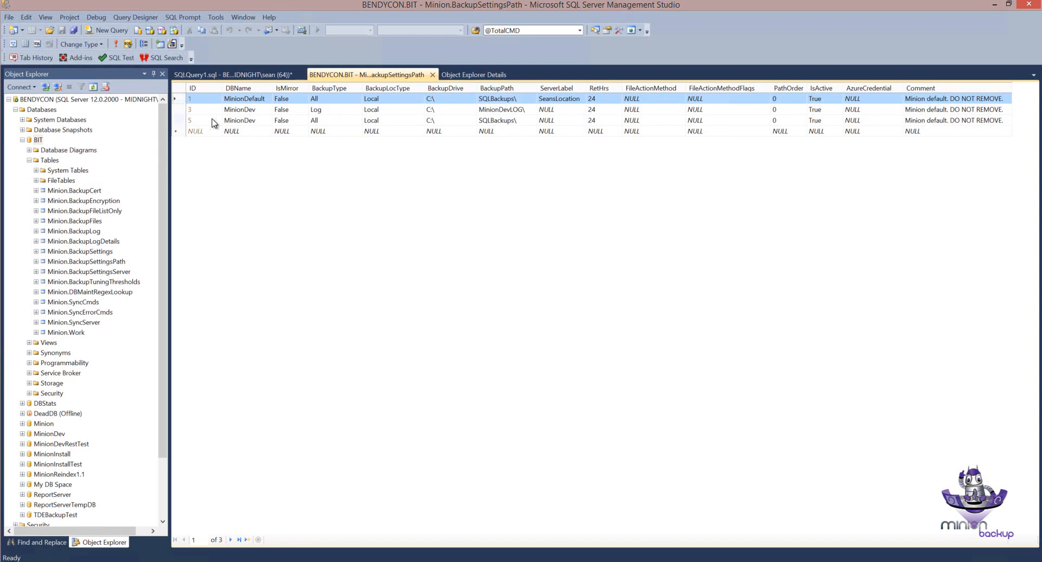
click(180, 120)
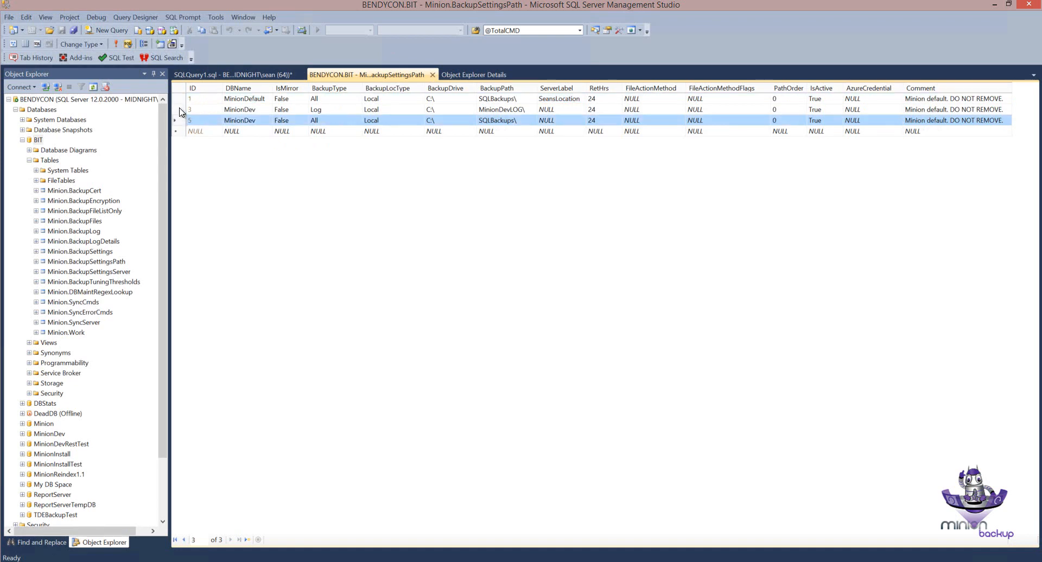
click(179, 110)
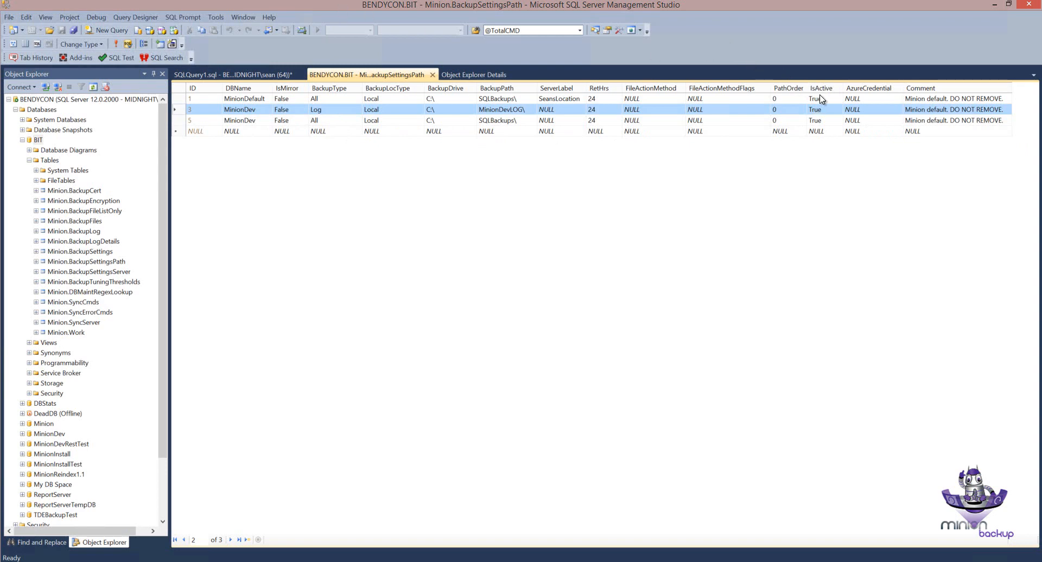
Step: Delete both the Log and All rows for MinionDev, keeping only the MinionDefault row
right_click(182, 111)
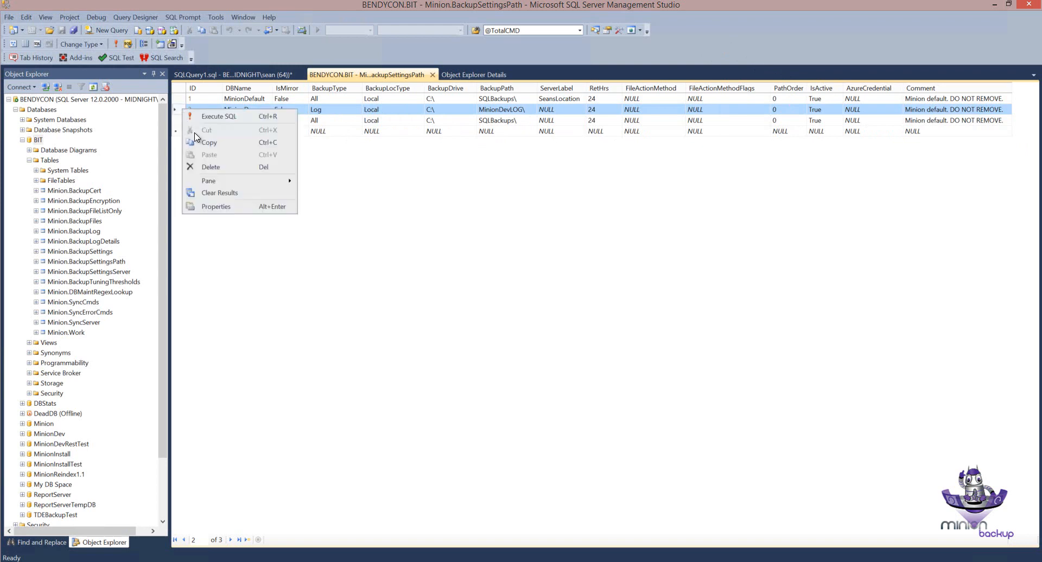
click(216, 166)
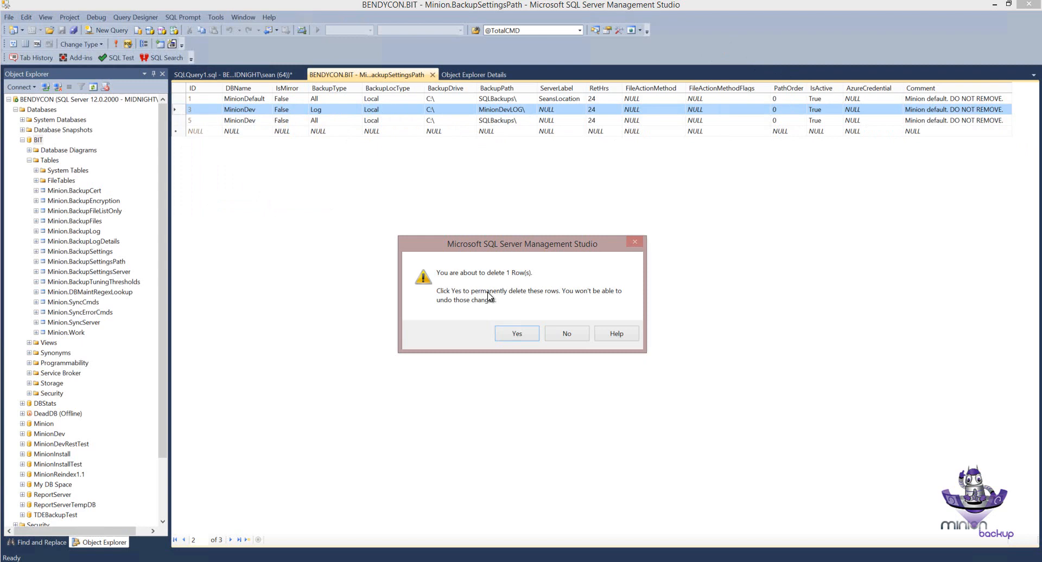
click(528, 336)
right_click(182, 113)
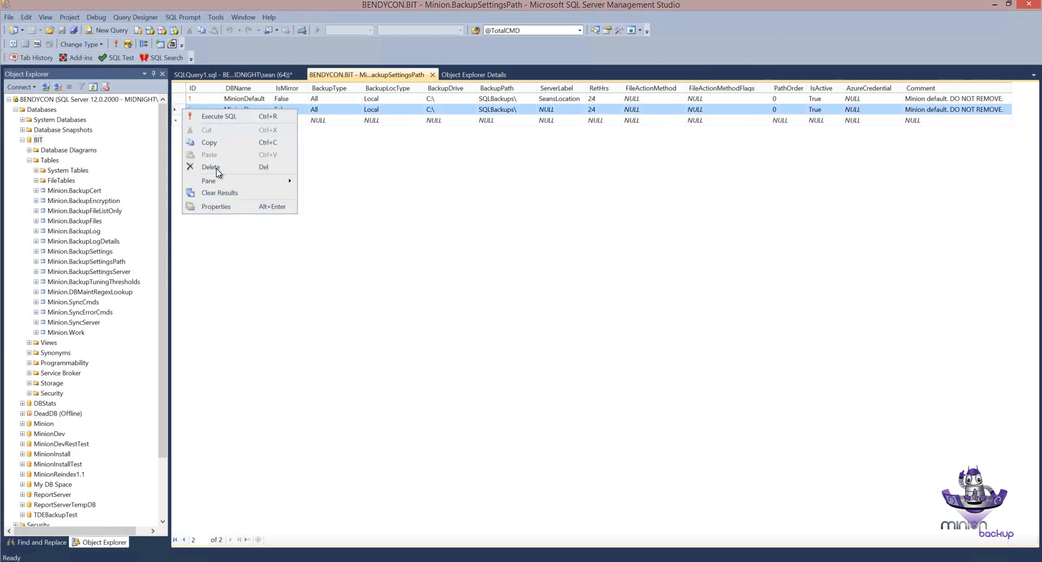
click(217, 168)
click(517, 333)
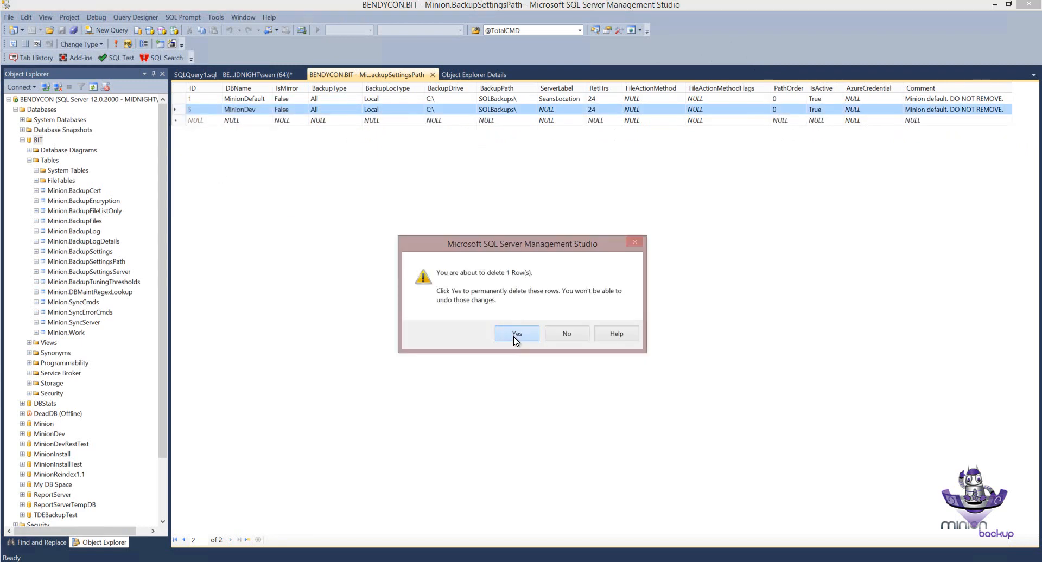
Step: Duplicate the MinionDefault row into the empty new row of the BackupSettingsPath table
click(183, 101)
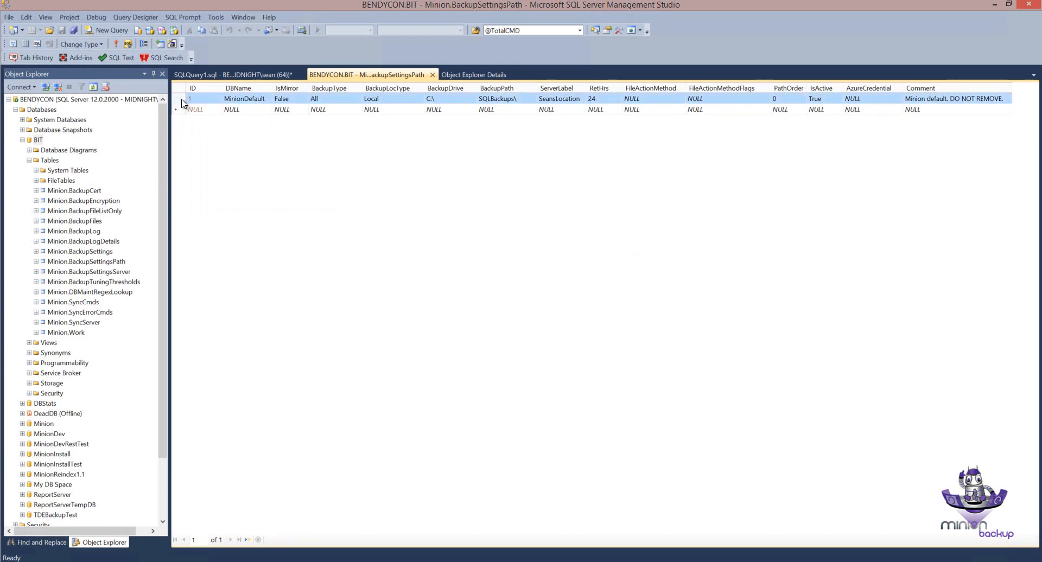
right_click(182, 102)
click(203, 134)
right_click(176, 110)
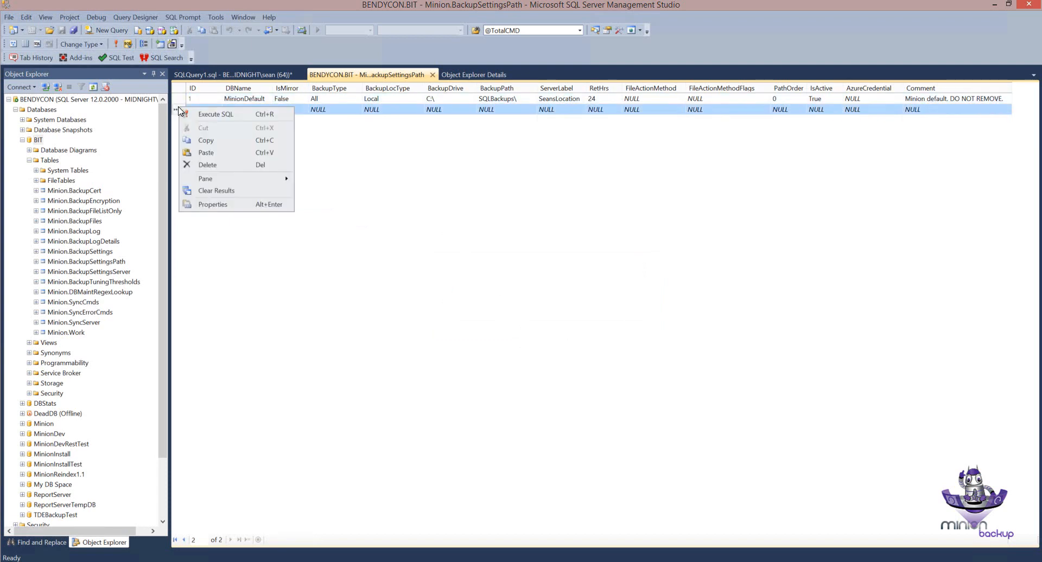
click(206, 154)
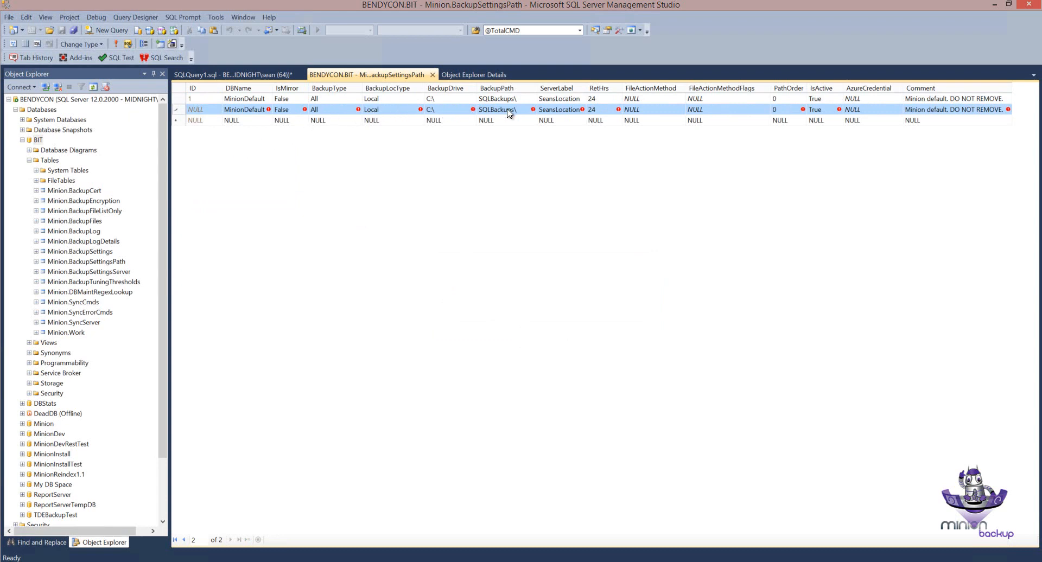
Step: Set the duplicated MinionDefault row's BackupDrive to Z:\ and its Comment to DR Site, and commit the row
click(449, 110)
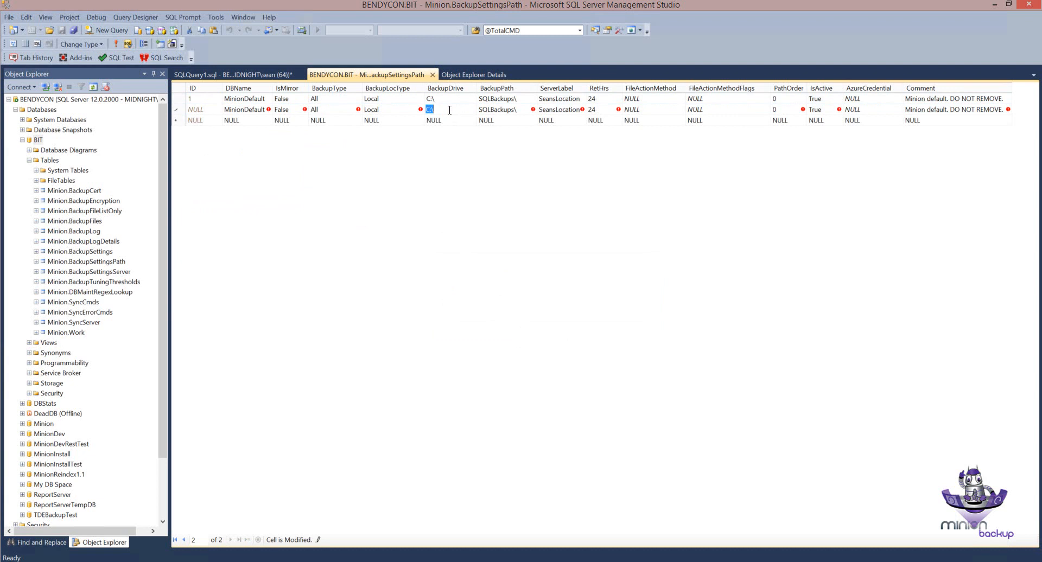
text(Z:)
click(942, 109)
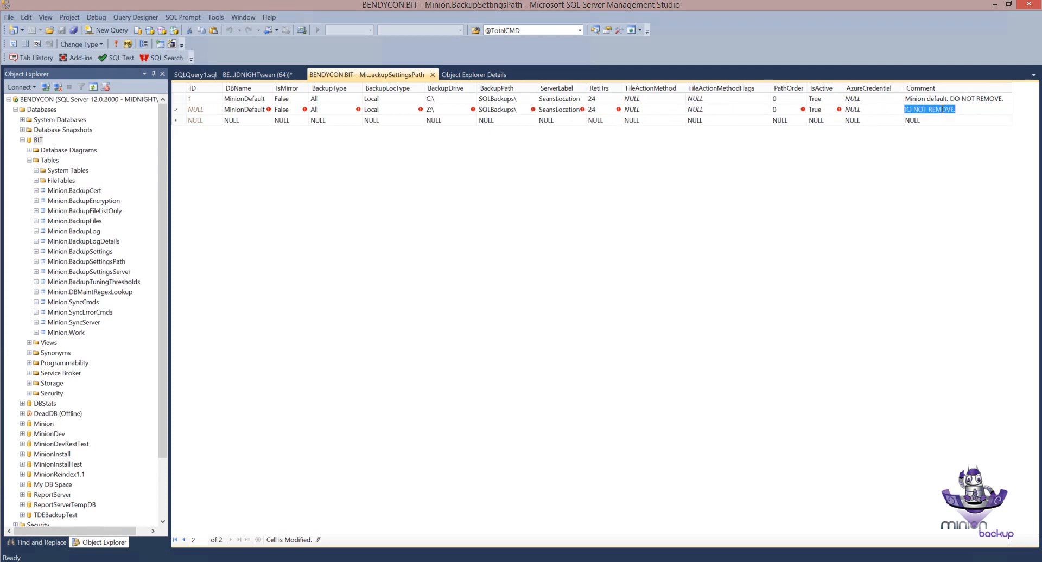
text(DR Site)
click(950, 120)
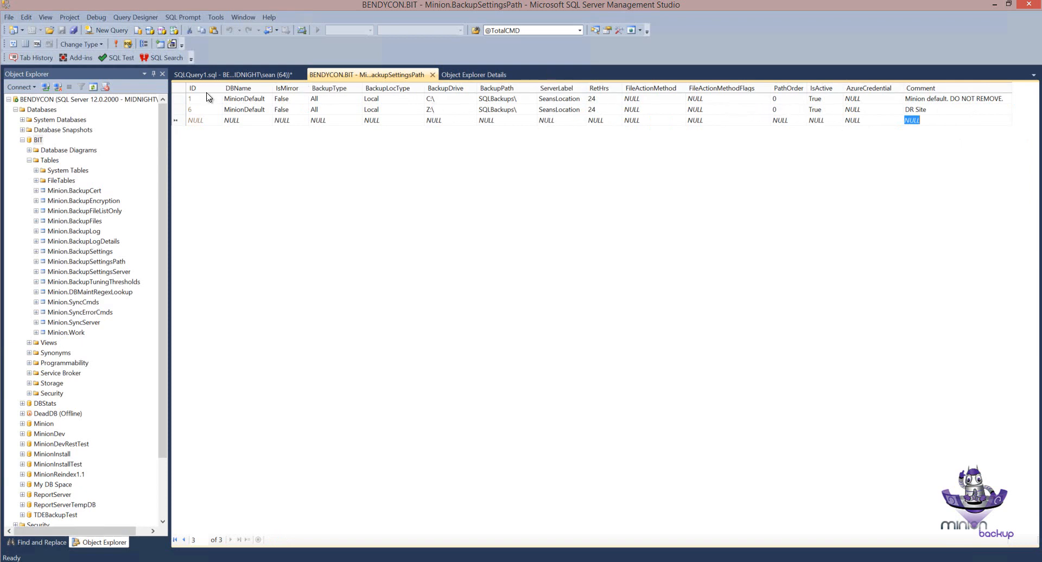
Step: Set IsActive to False for the DR Site row, commit it, and compare it with the original MinionDefault row
click(176, 100)
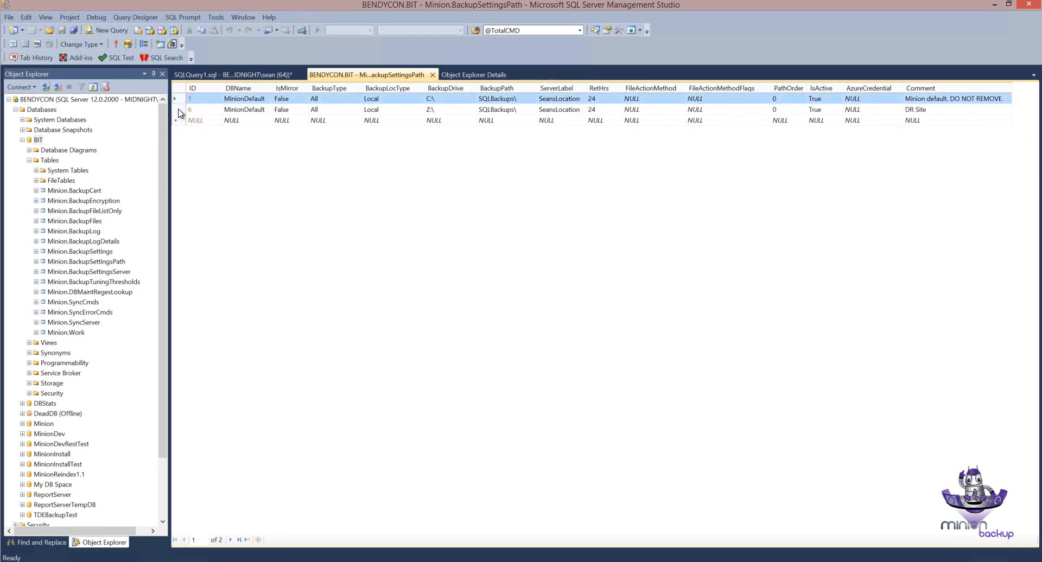
click(177, 111)
click(833, 112)
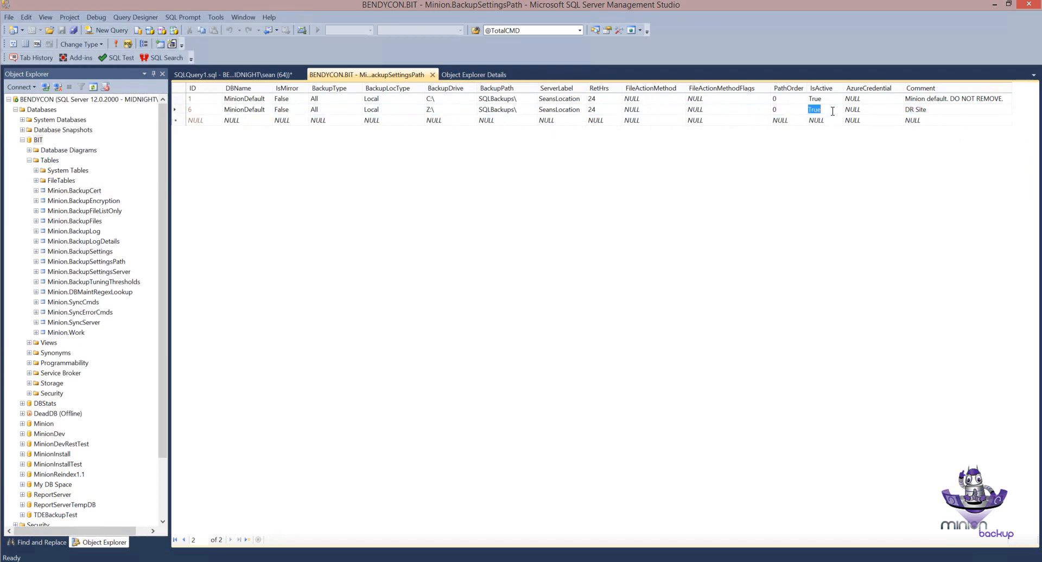
text(False)
key(Down)
click(179, 109)
click(179, 99)
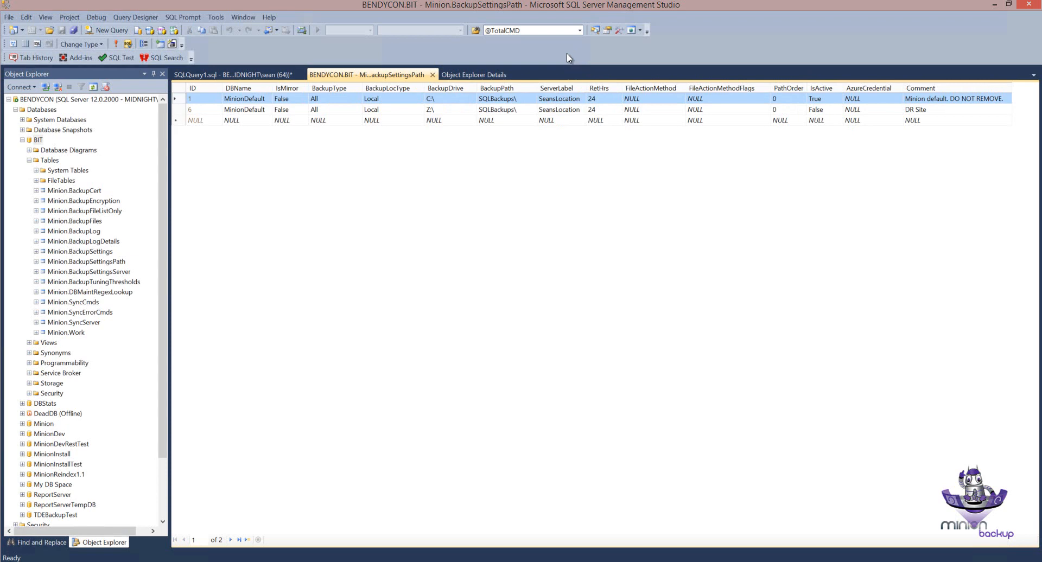
click(176, 110)
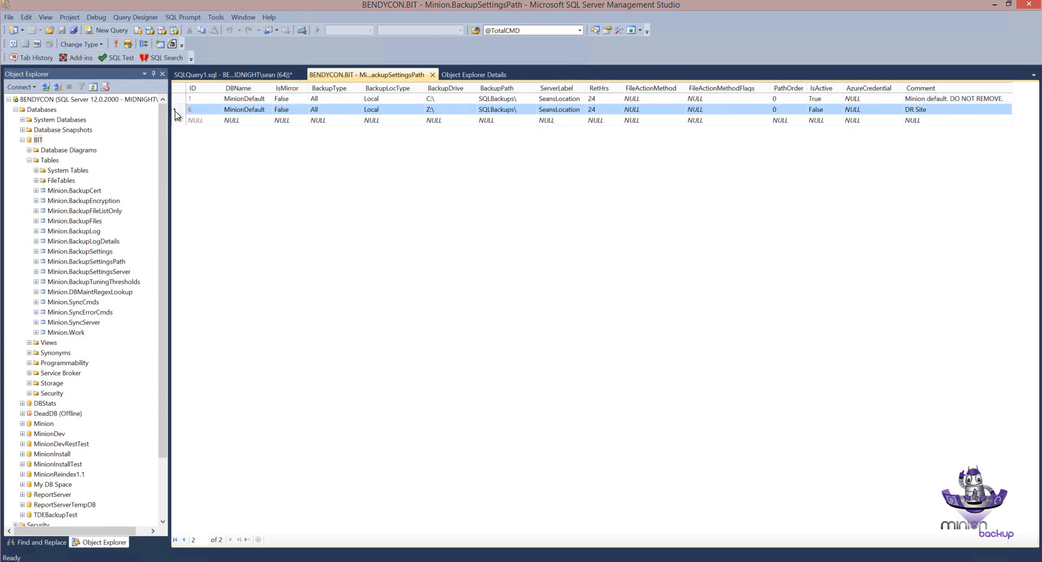
Step: Set IsActive to False for the original C:\ MinionDefault row and to True for the DR Site row, committing both
click(825, 99)
text(False)
click(823, 110)
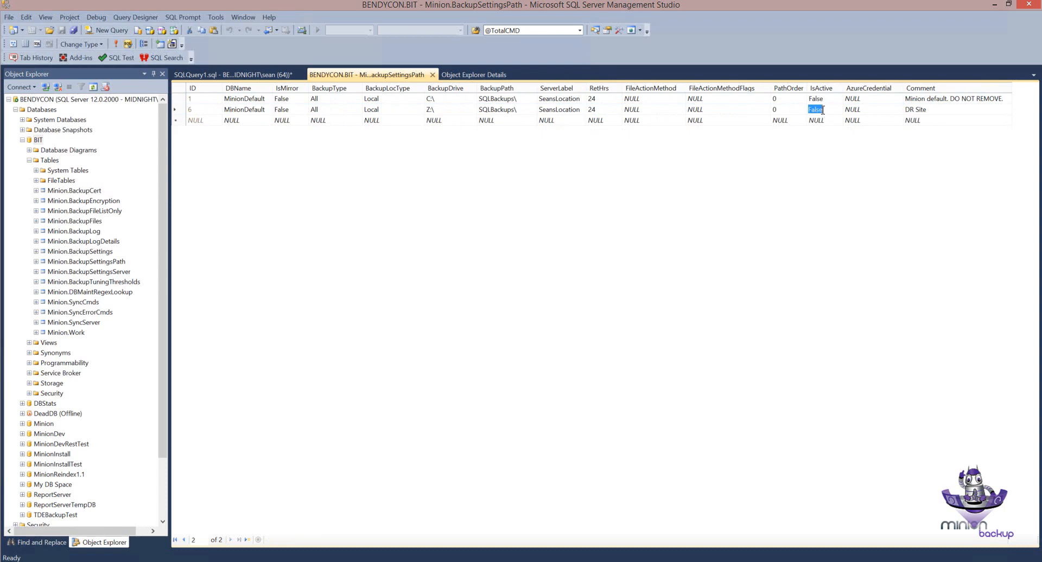
text(1)
click(824, 119)
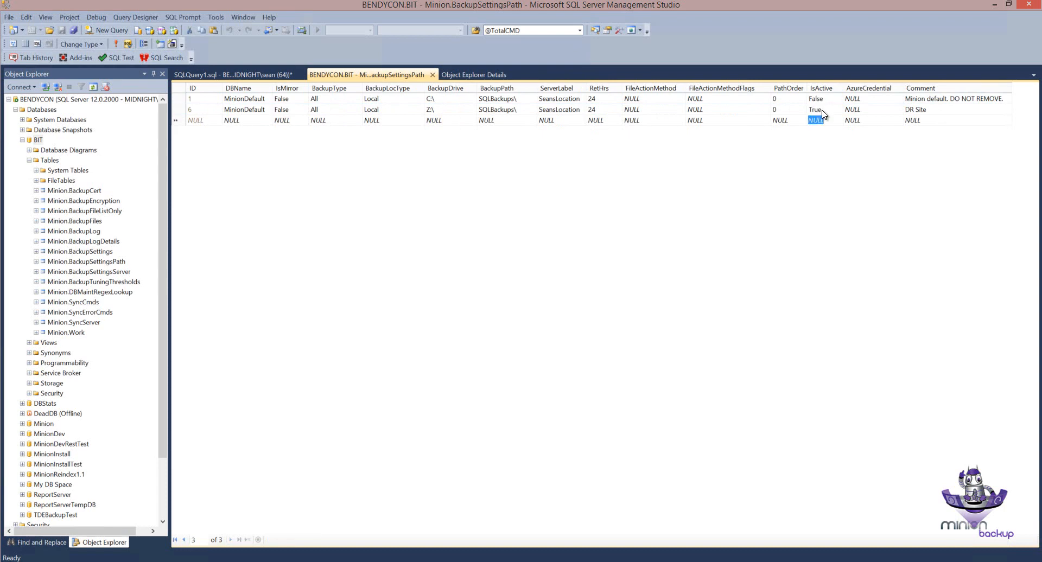
click(184, 109)
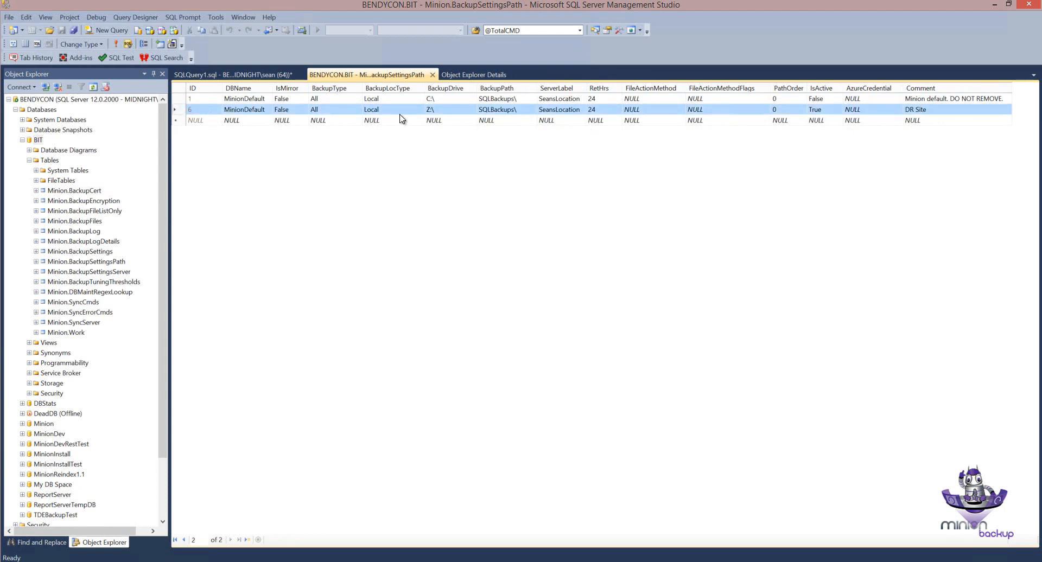
Step: Compare the DR Site row's BackupDrive, IsActive and Comment values with those of the original MinionDefault row
click(437, 111)
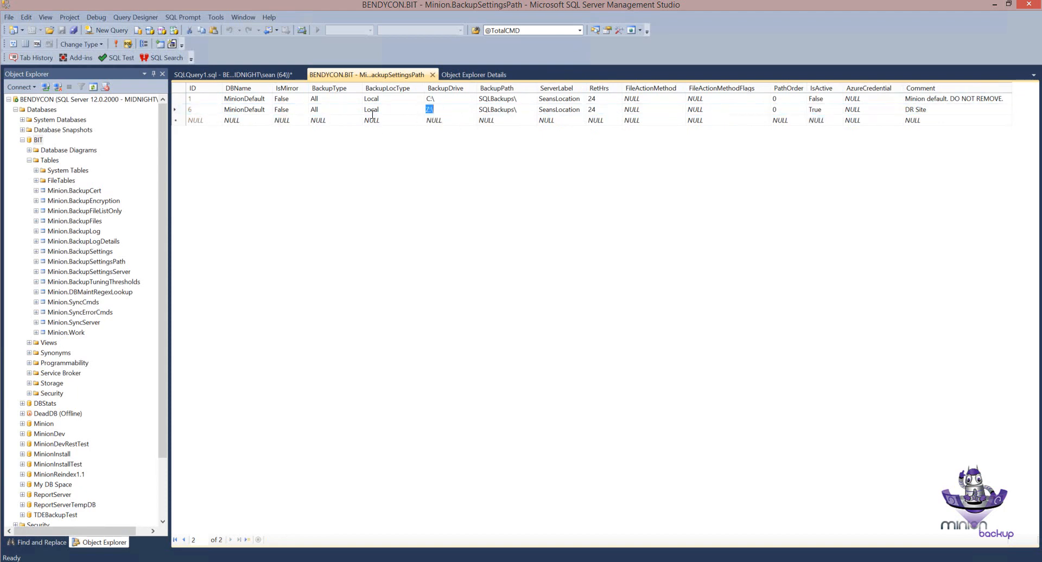
click(182, 112)
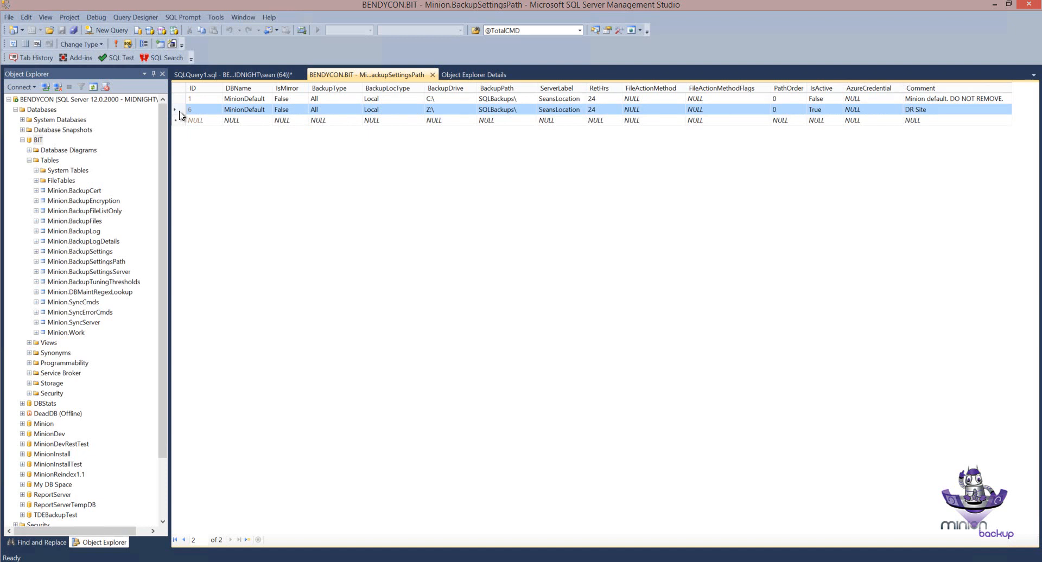
click(900, 108)
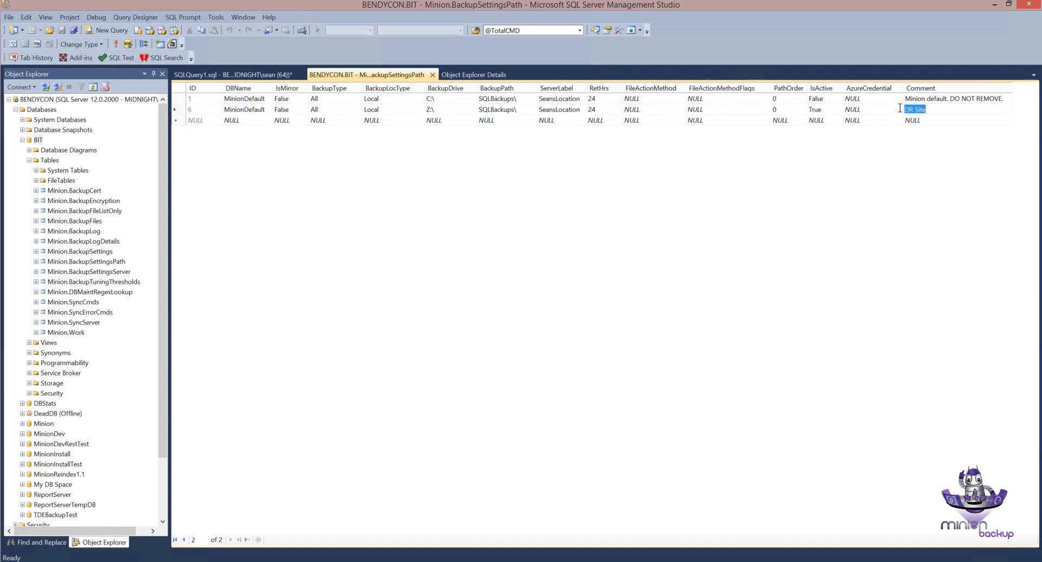
click(184, 111)
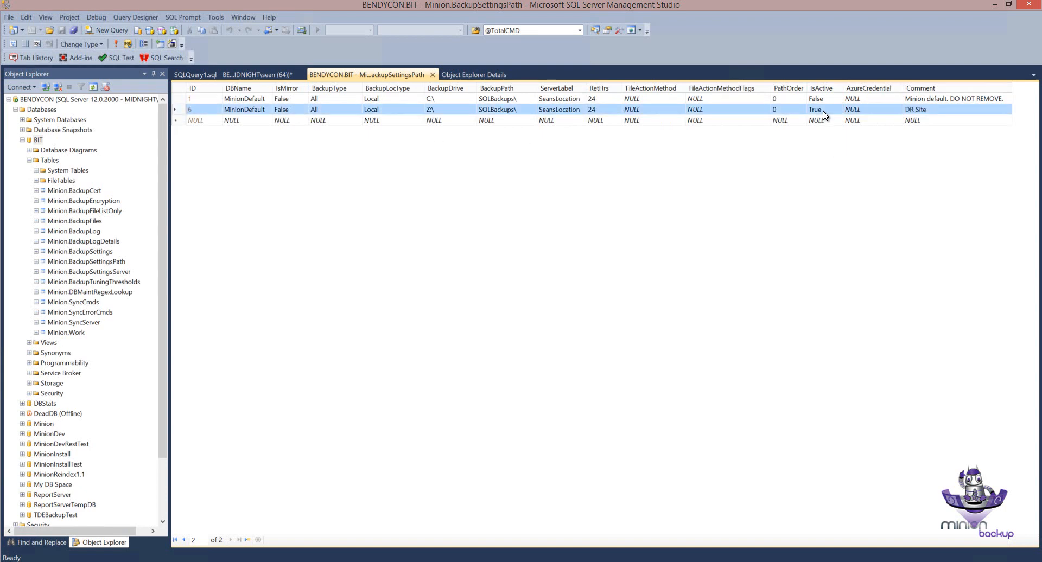
click(944, 101)
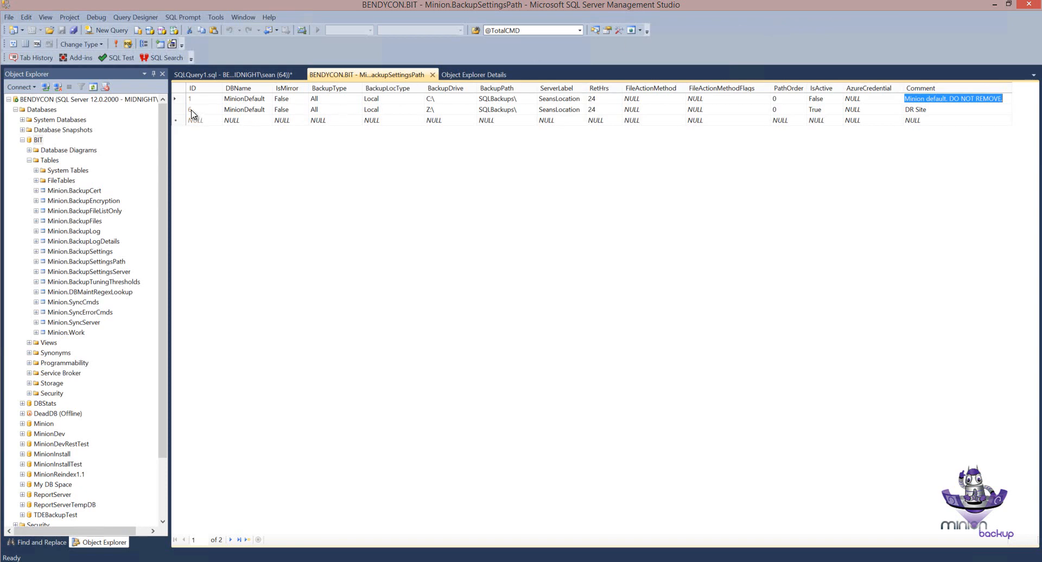
click(174, 111)
click(175, 100)
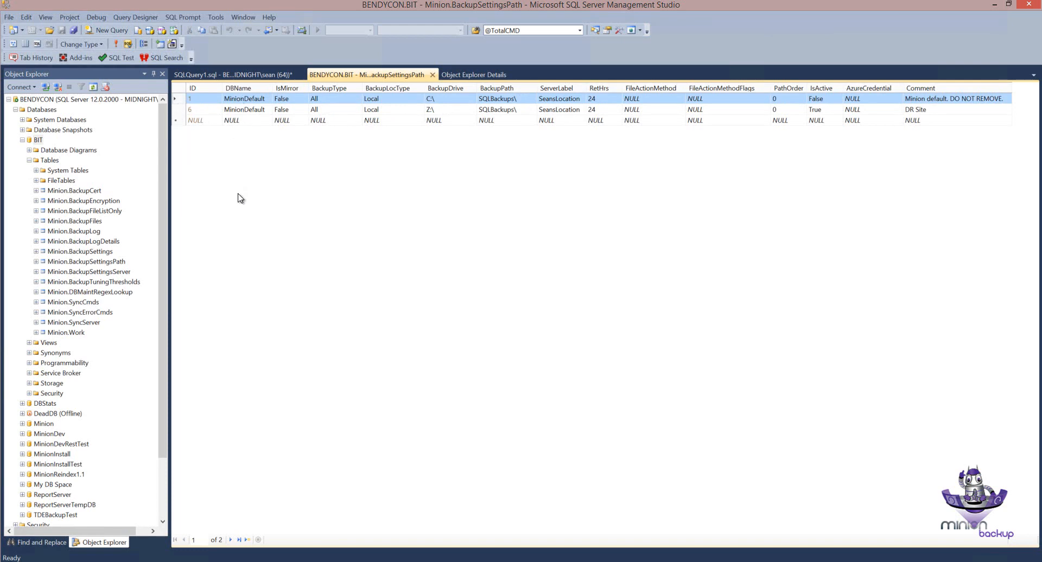
Step: Try to copy the DR Site row into the empty new row of the table
click(181, 111)
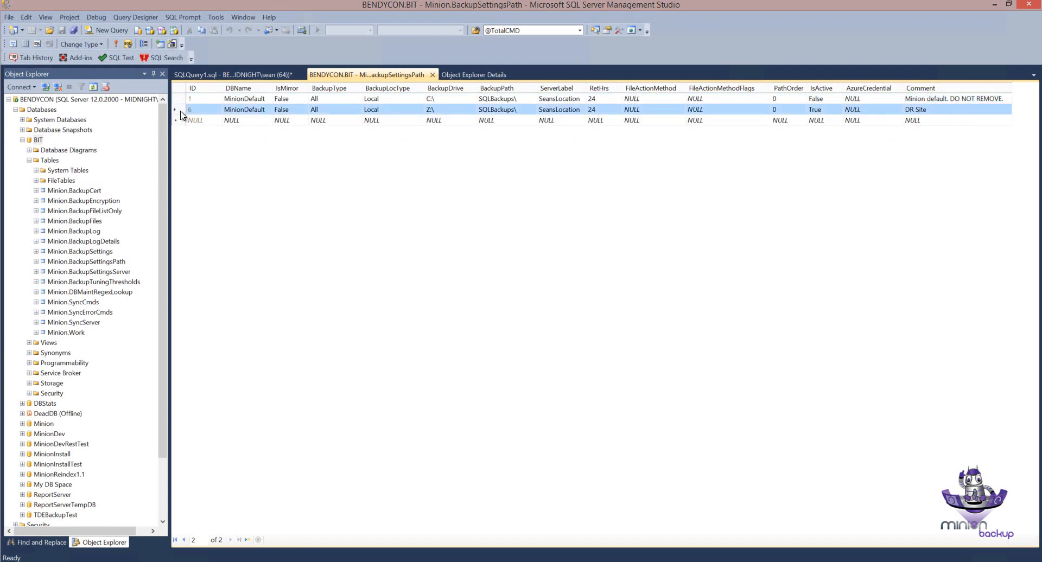
right_click(181, 113)
click(198, 149)
click(176, 122)
right_click(176, 122)
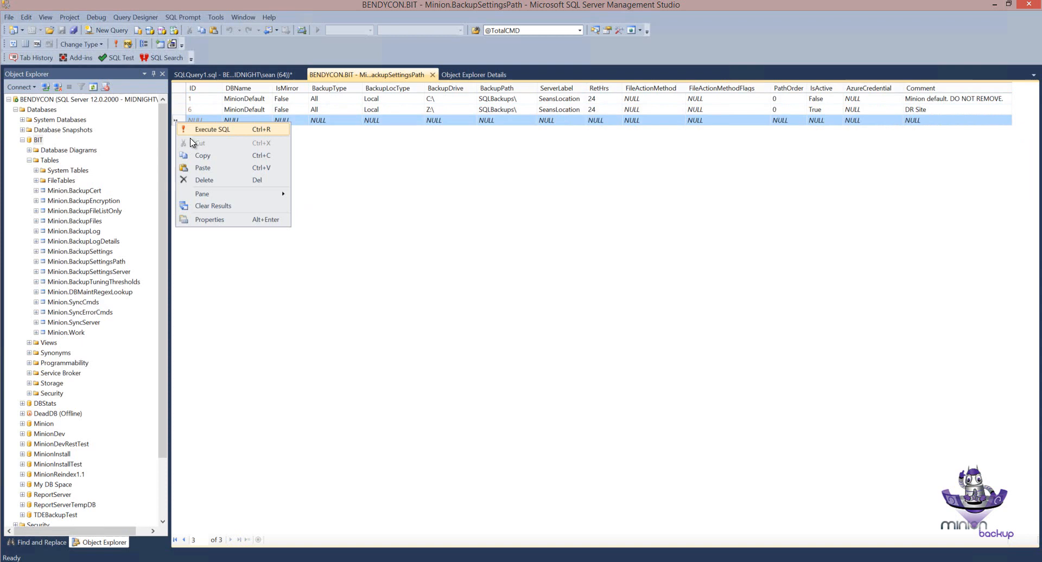
click(201, 168)
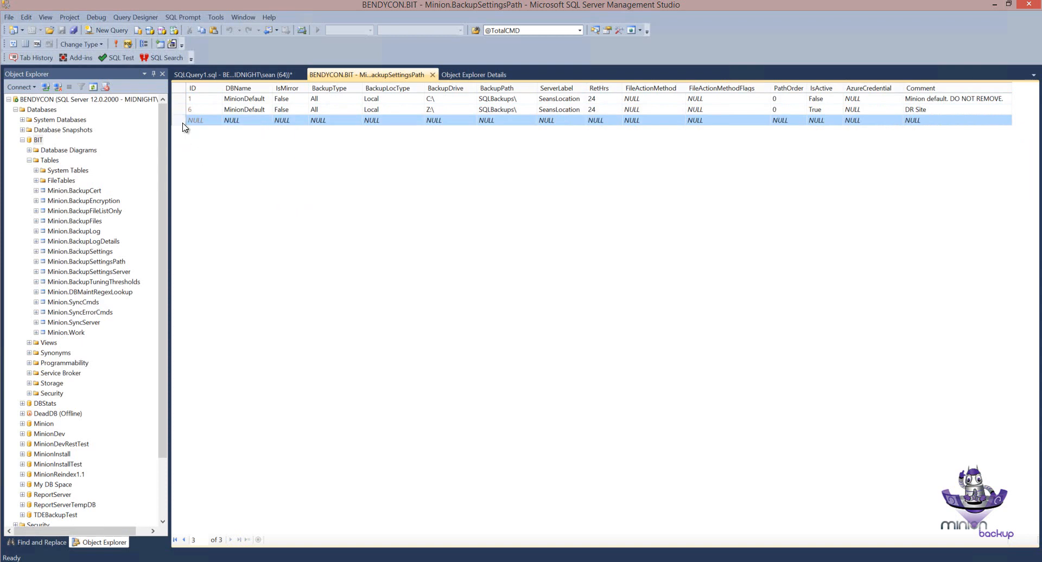
Step: Copy the DR Site row, paste it as three new rows, and re-run the table query to refresh the rows
click(181, 110)
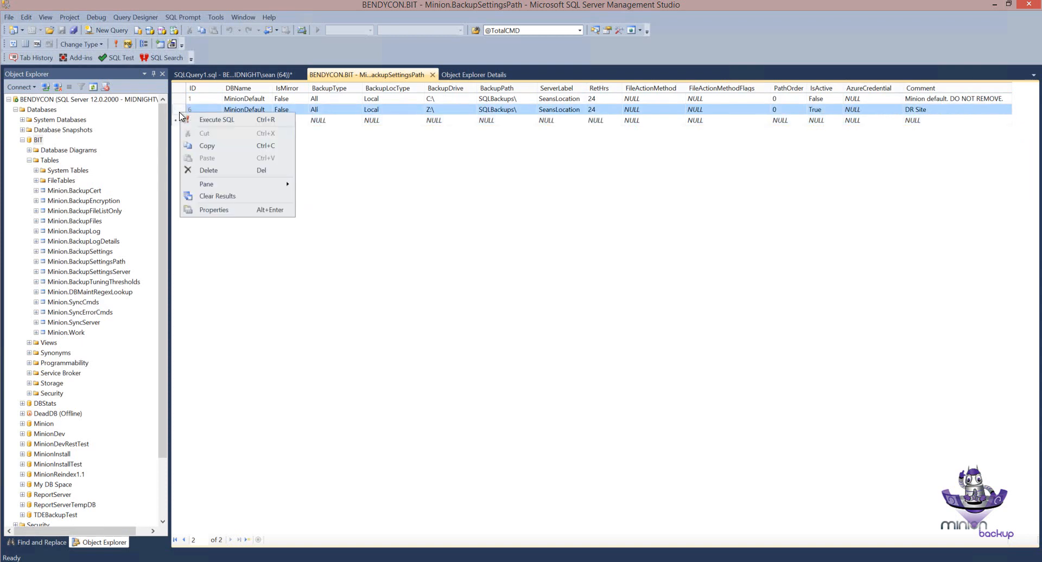
right_click(180, 111)
click(203, 147)
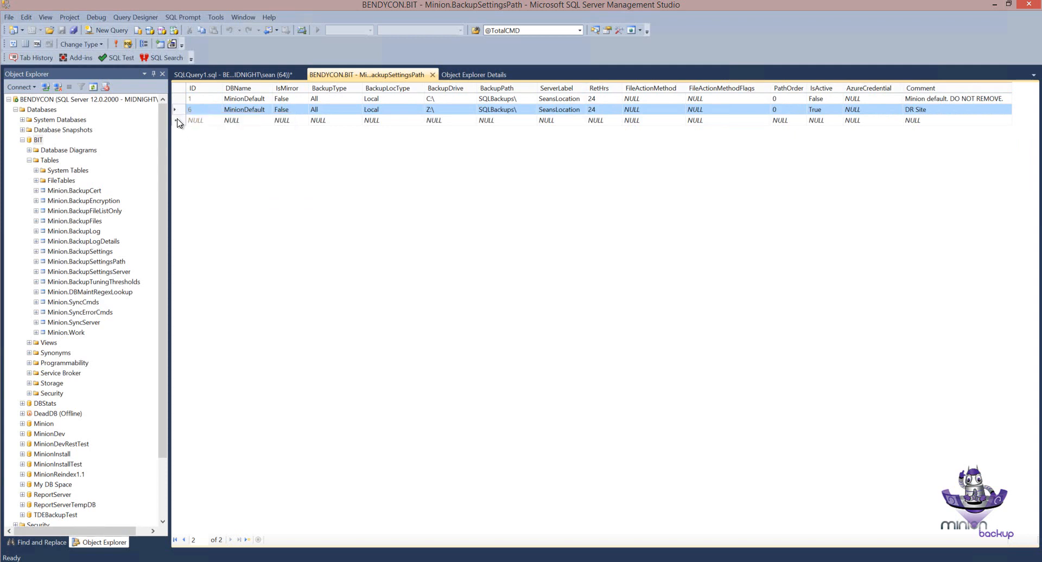
click(177, 121)
right_click(177, 120)
click(204, 164)
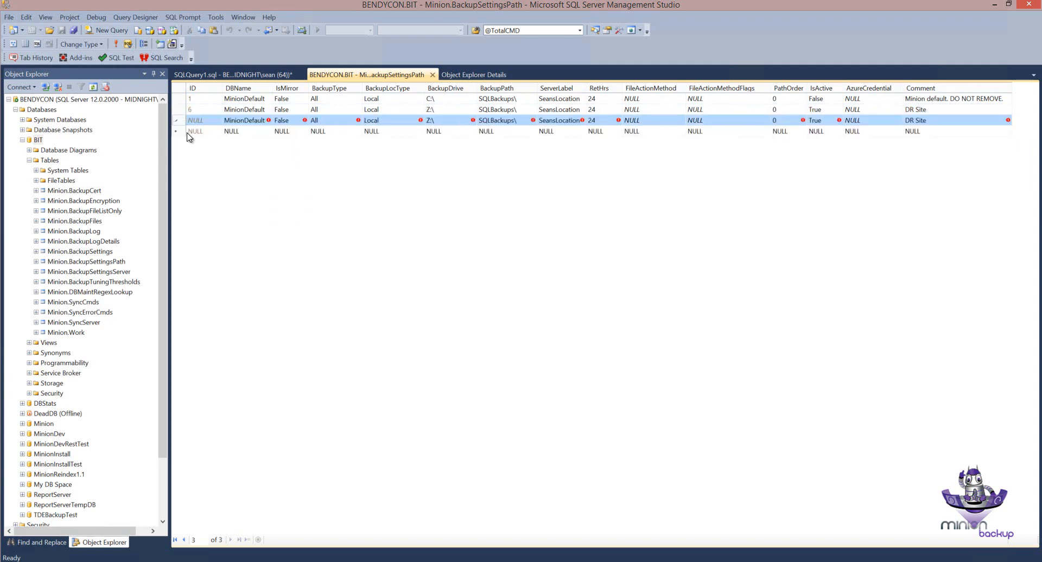
right_click(181, 135)
click(217, 181)
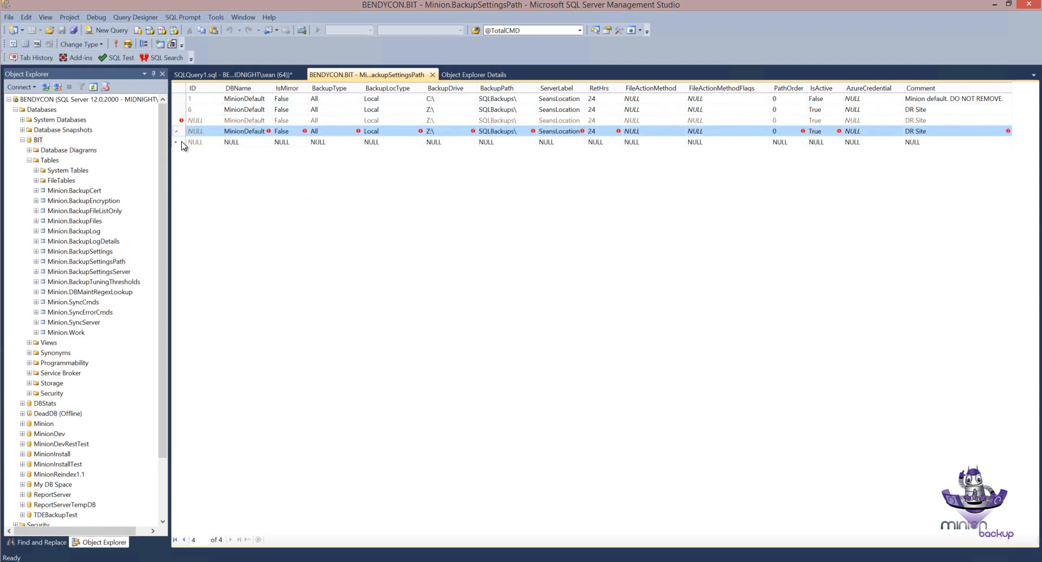
right_click(182, 145)
click(217, 192)
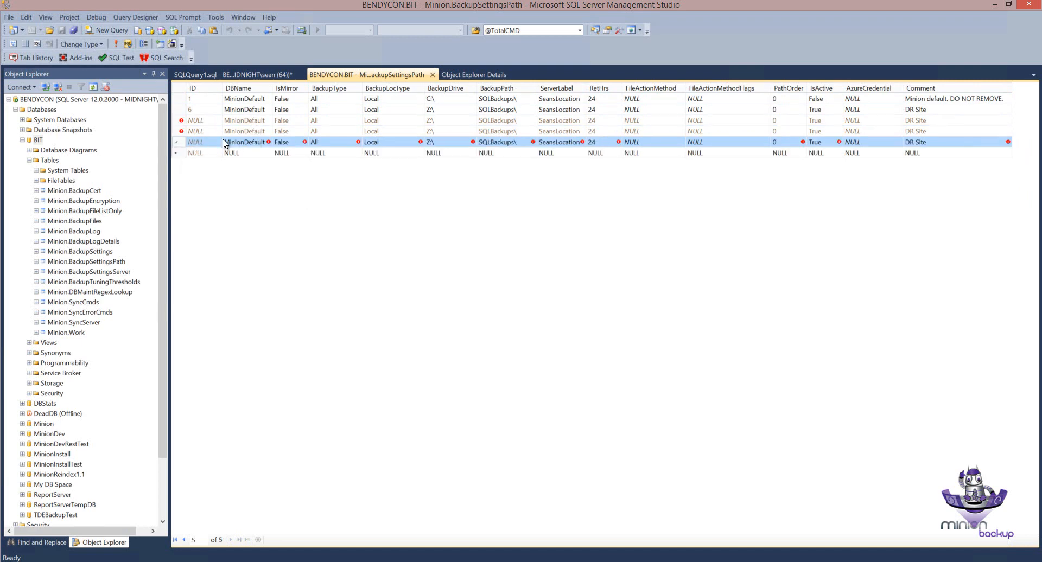
click(118, 44)
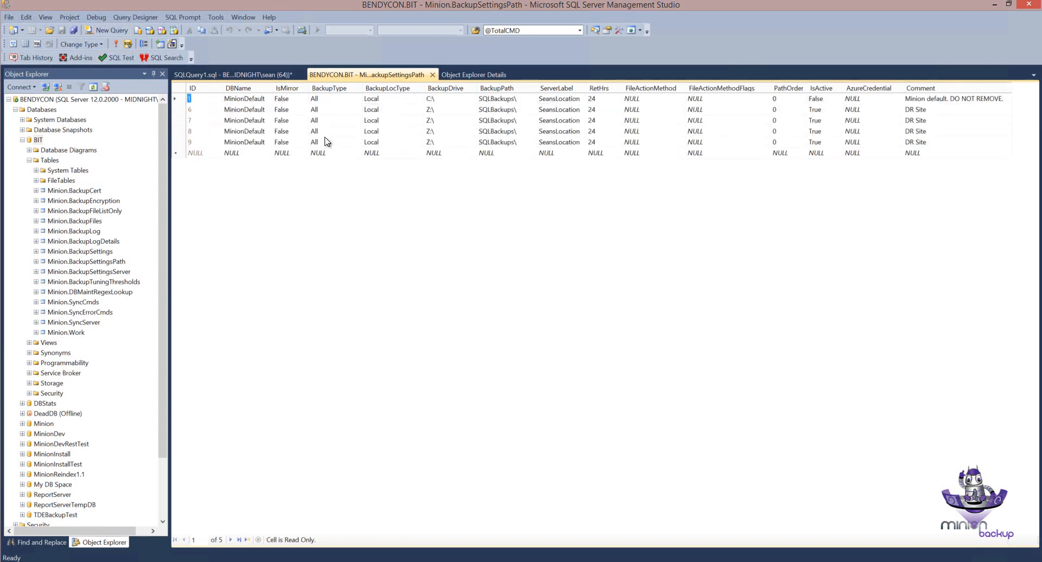
Step: Set BackupDrive to K:\, S:\ and Q:\ for the three duplicated DR Site rows, in that order, and commit them
click(438, 120)
text(K:\)
click(449, 131)
text(S:\)
click(447, 144)
text(Q:\)
click(182, 120)
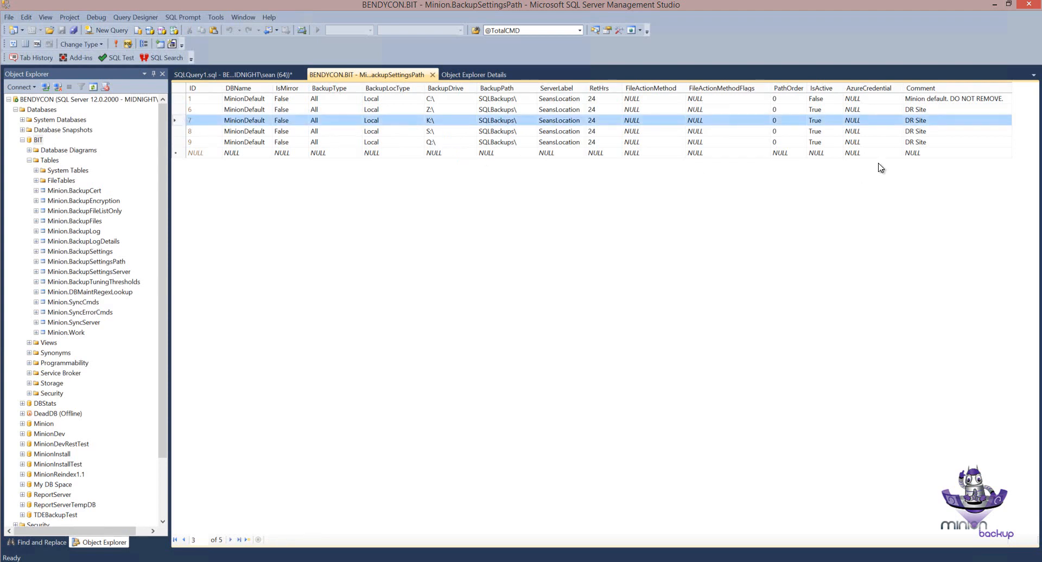
Step: Set the Comment to Wednesday for the K:\ row, Saturday for the S:\ row and Monday for the Q:\ row
click(928, 120)
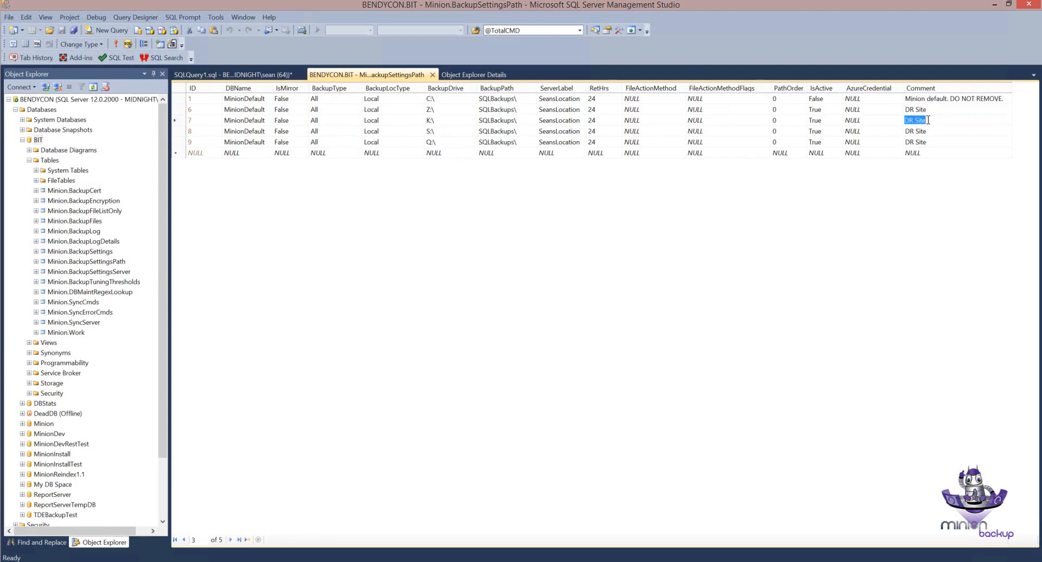
text(Wednesday)
click(932, 128)
text(Say)
click(944, 142)
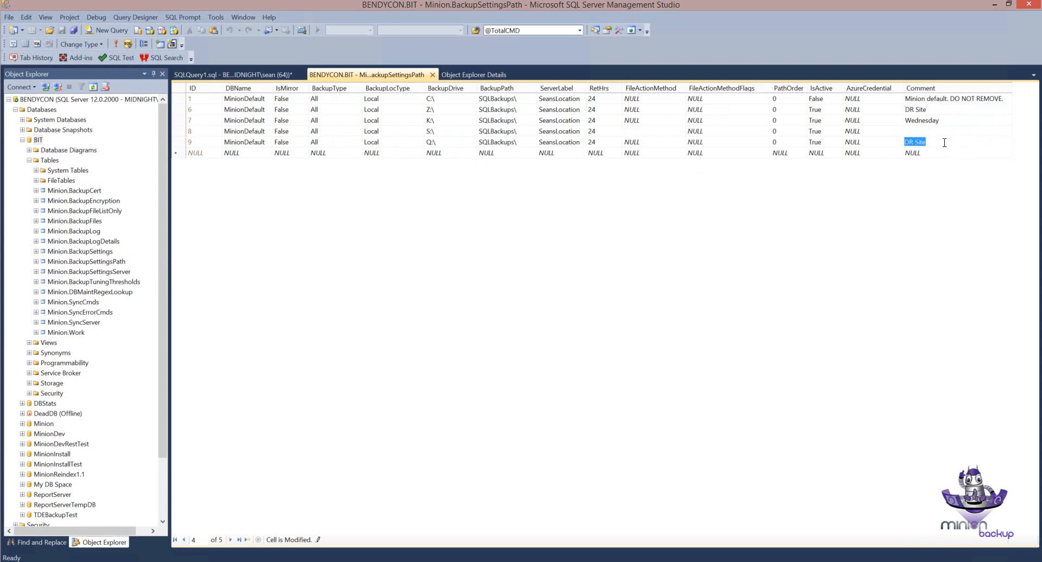
text(Monday)
key(Return)
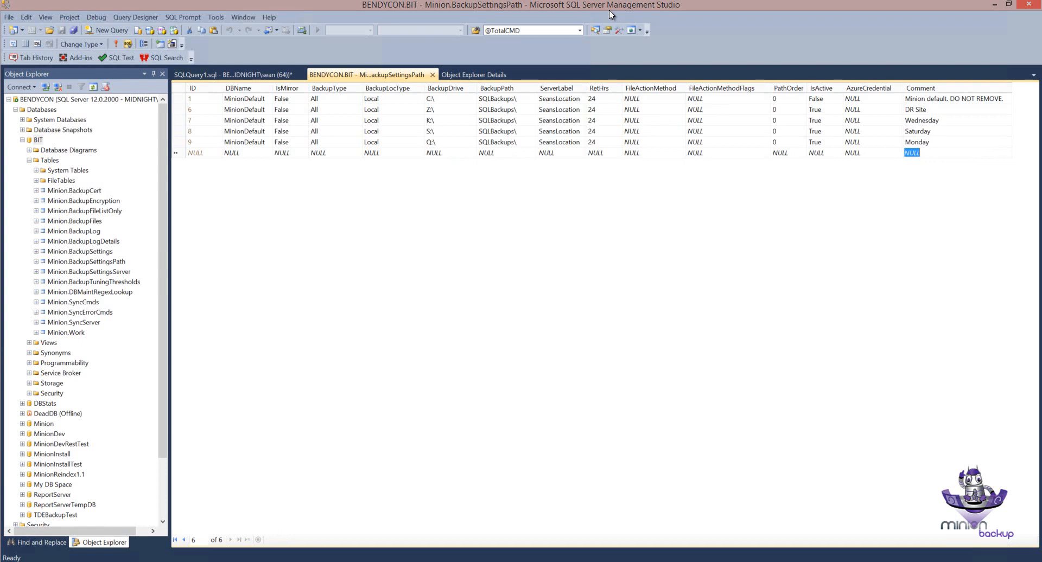
Step: Set IsActive to False for the Wednesday, Saturday and Monday rows, commit them, and select Minion.BackupSettingsPath in the database tree
click(817, 122)
text(0)
click(816, 133)
text(0)
click(815, 142)
text(0)
key(Down)
click(84, 264)
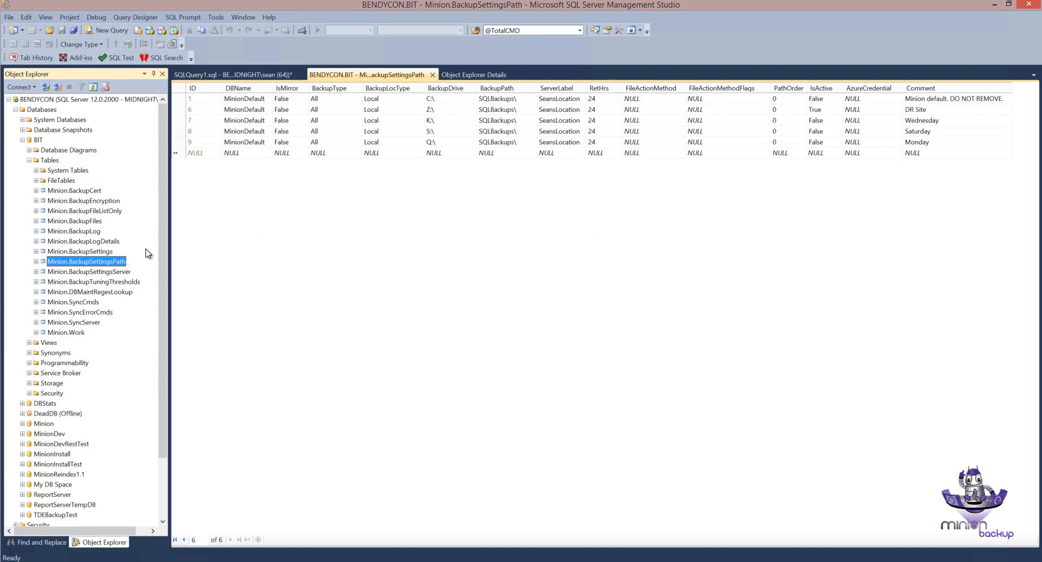